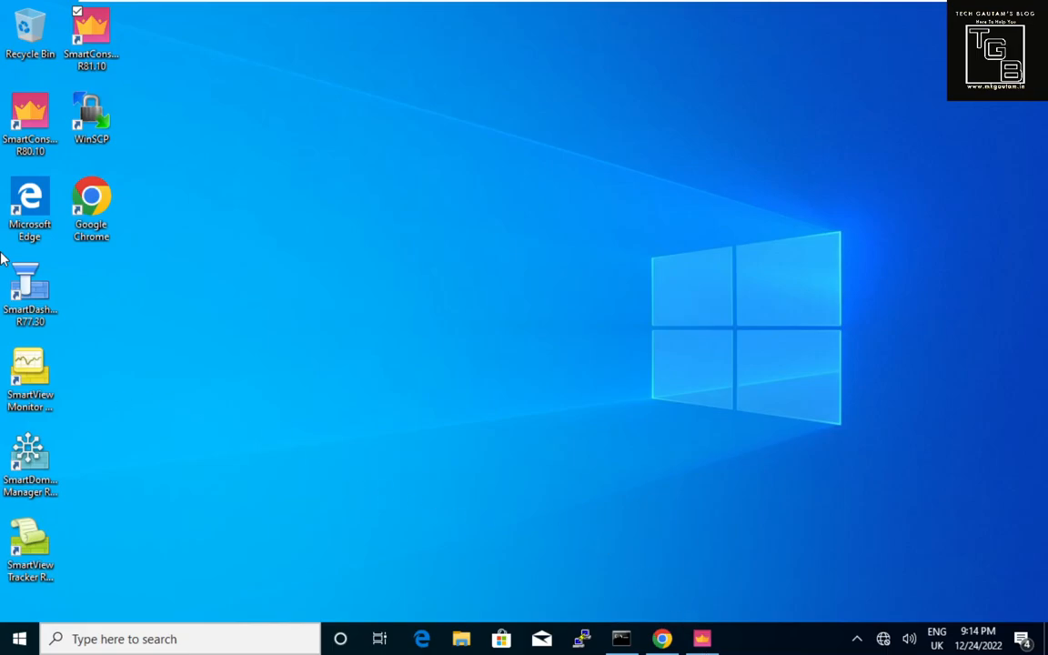
# Restore the SmartConsole window full-screen on the Gateways & Servers list.
pyautogui.click(703, 643)
pyautogui.click(703, 642)
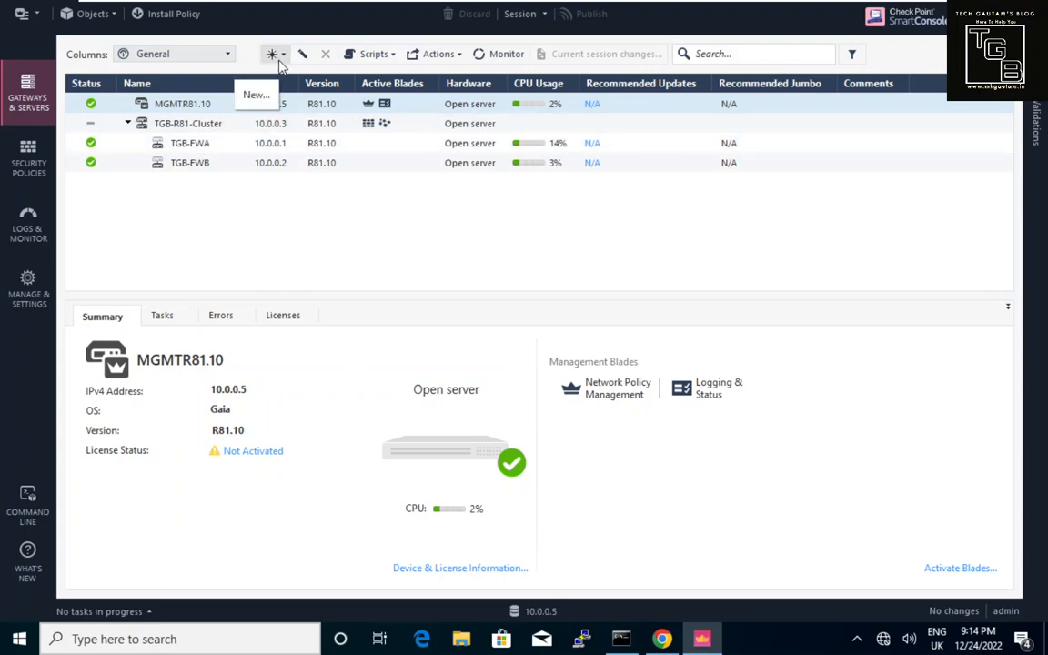
pyautogui.click(276, 54)
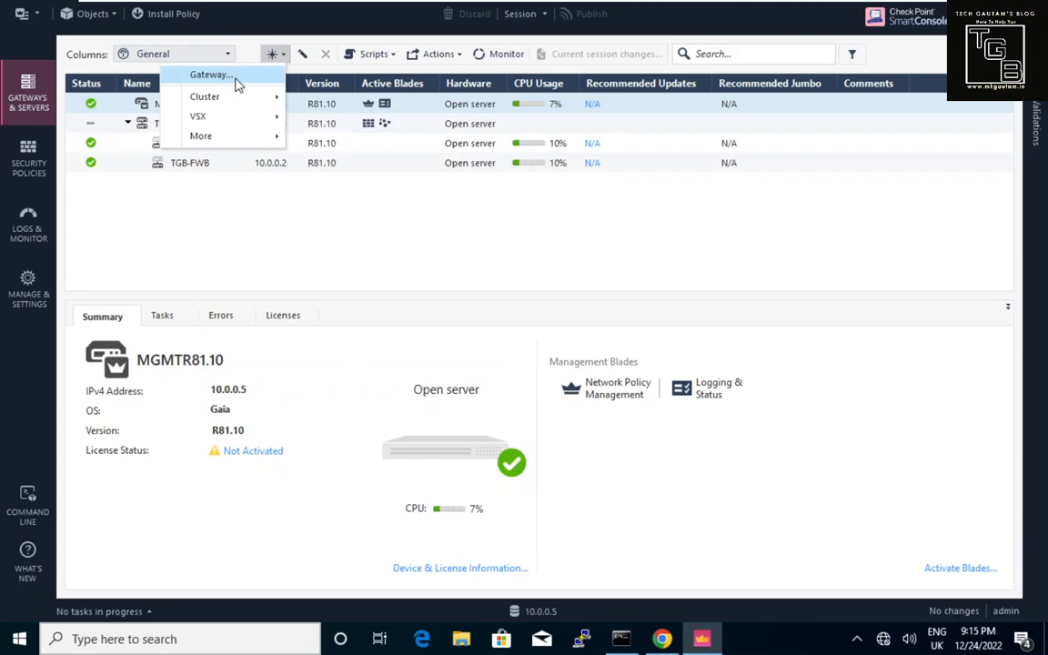
pyautogui.moveTo(235, 97)
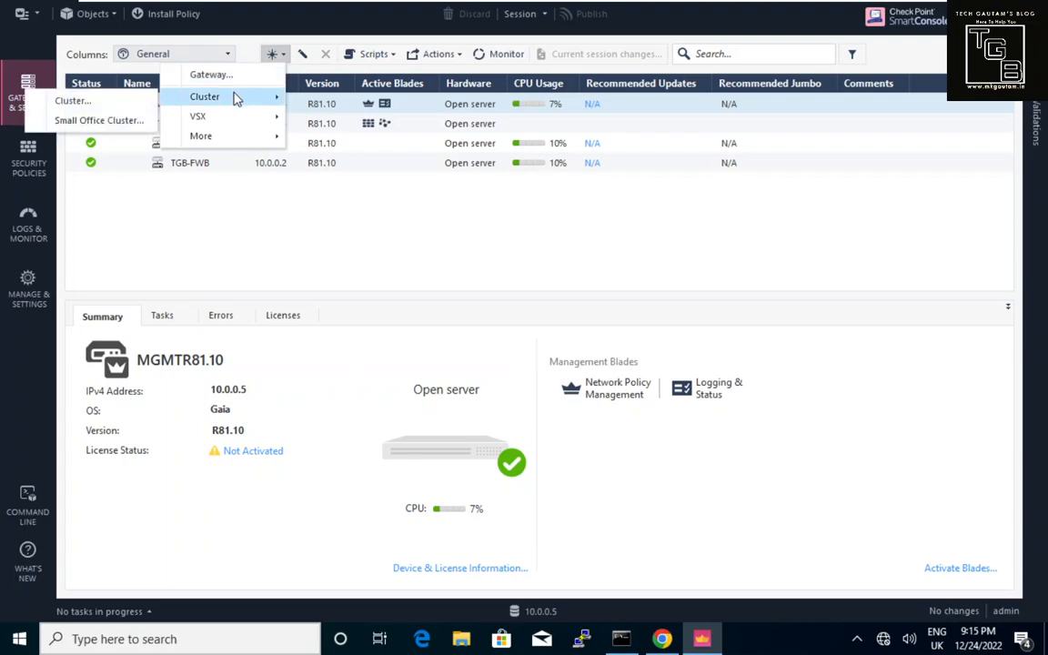
pyautogui.click(246, 193)
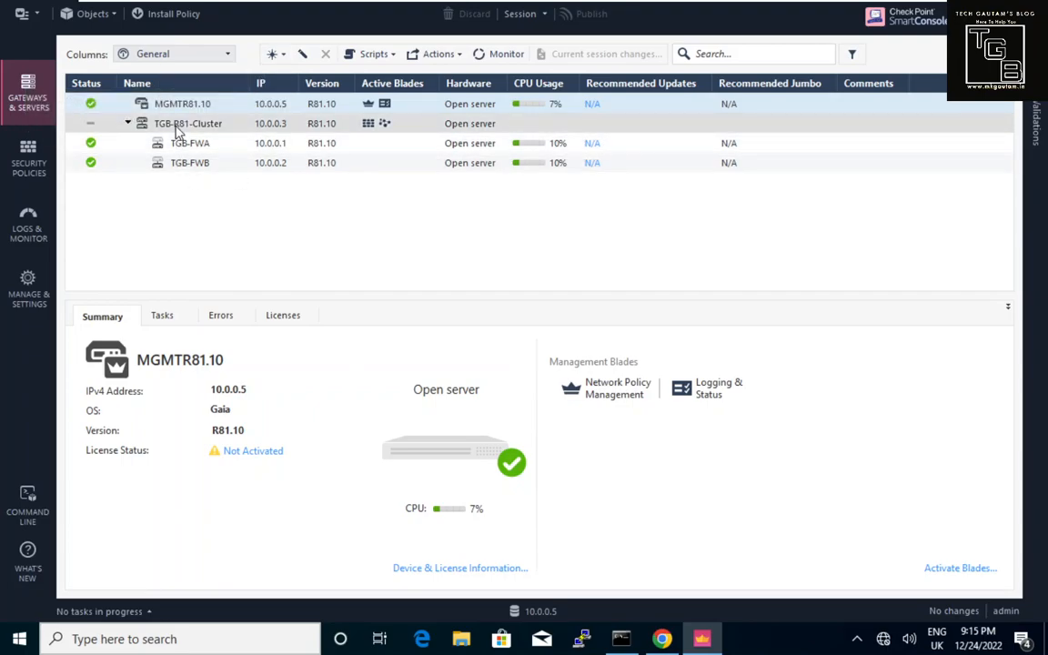
pyautogui.click(273, 54)
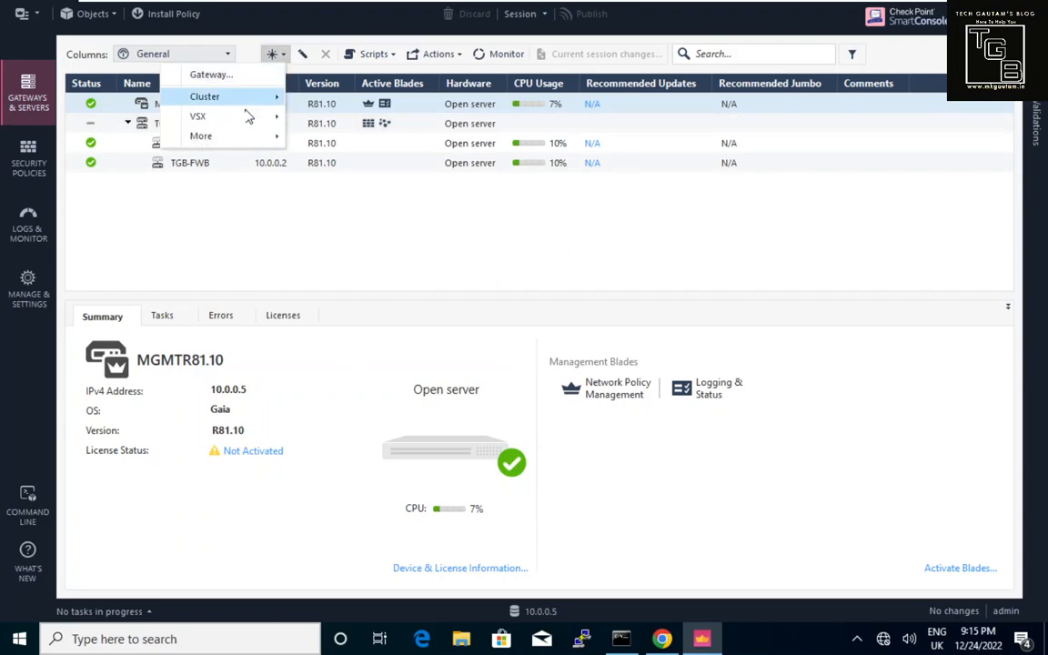
pyautogui.moveTo(244, 123)
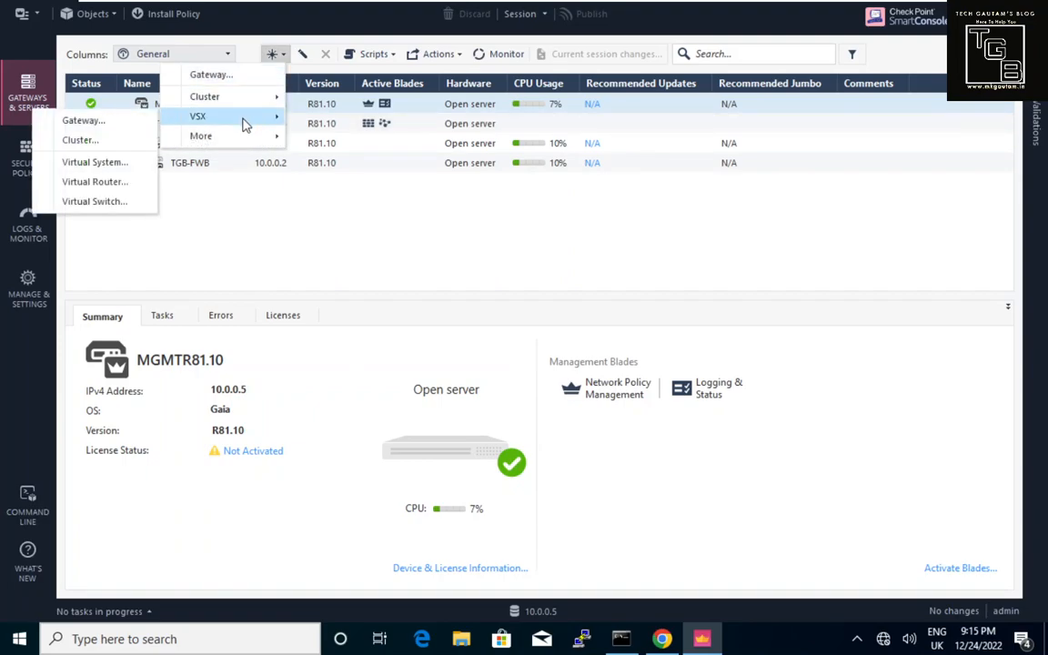
pyautogui.click(288, 201)
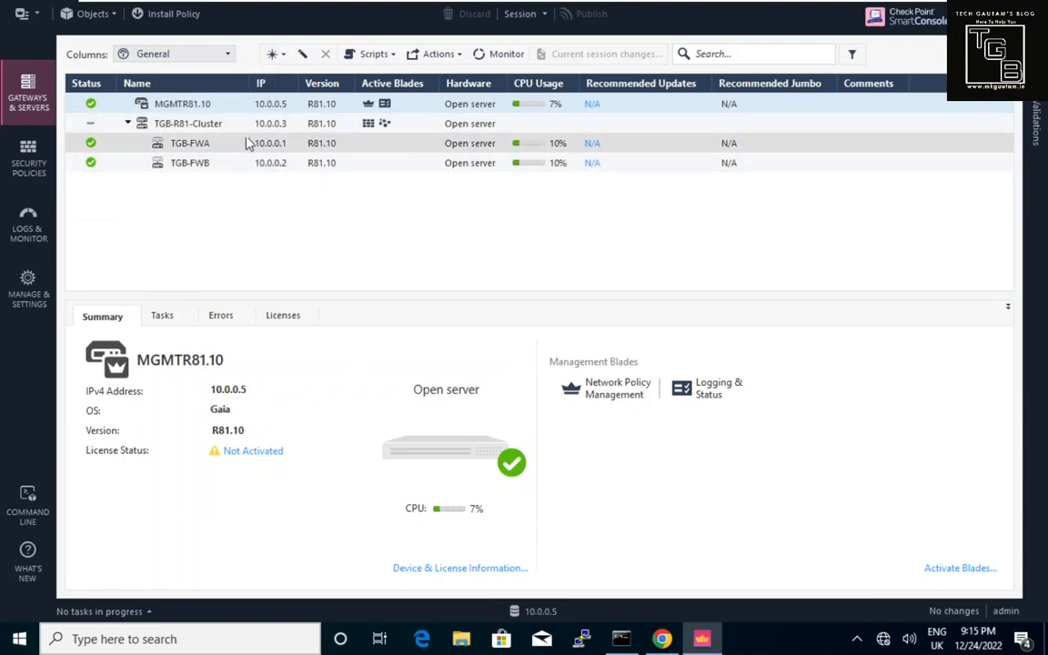
pyautogui.click(282, 60)
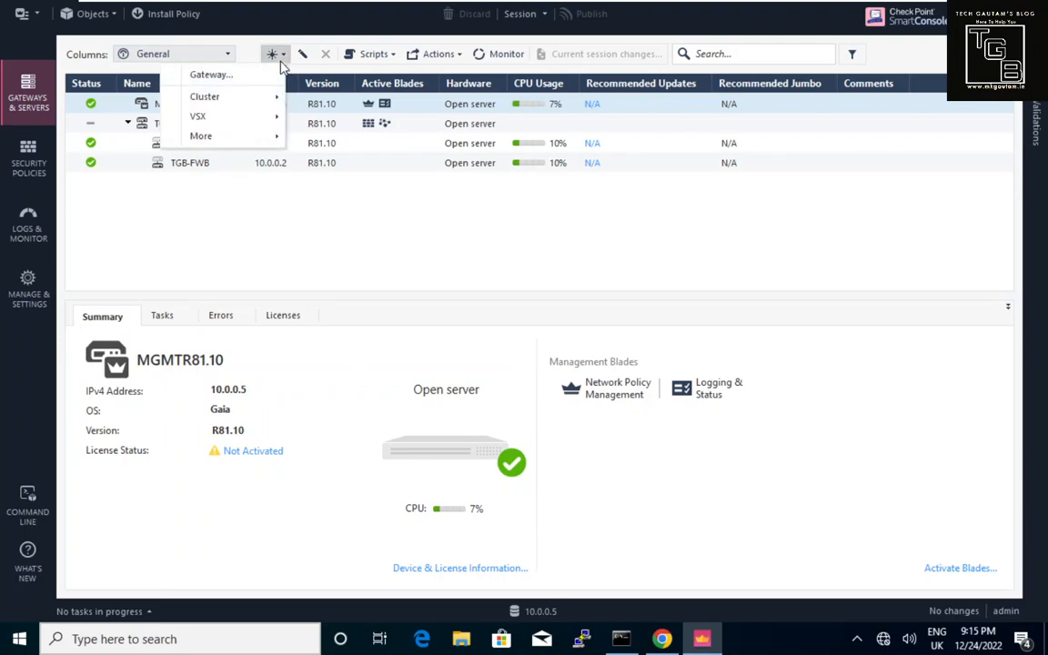
pyautogui.moveTo(260, 116)
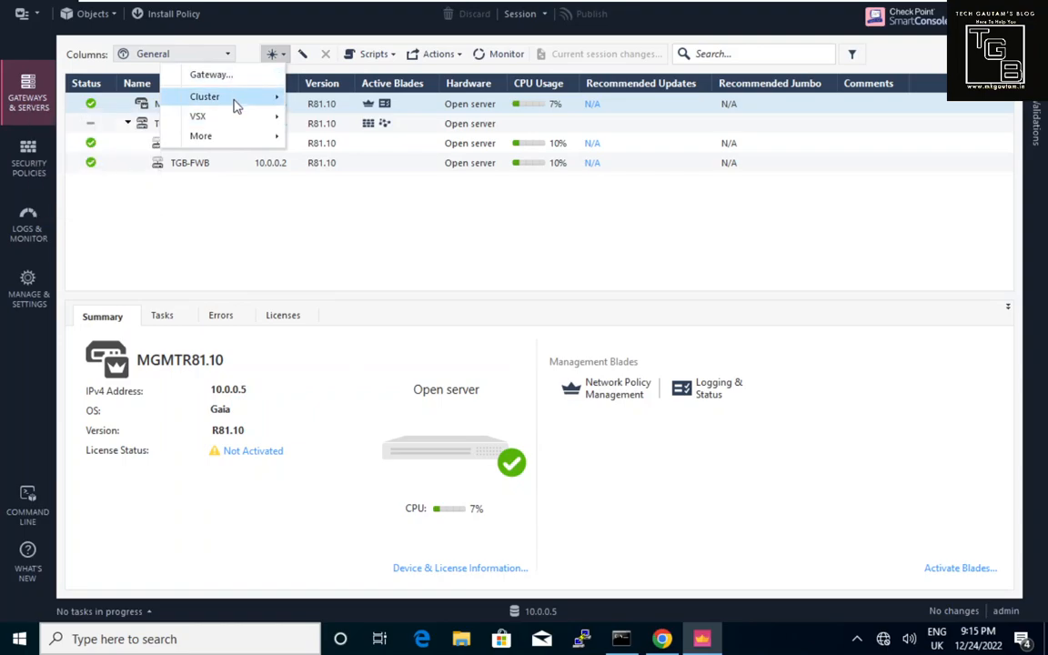
pyautogui.moveTo(257, 136)
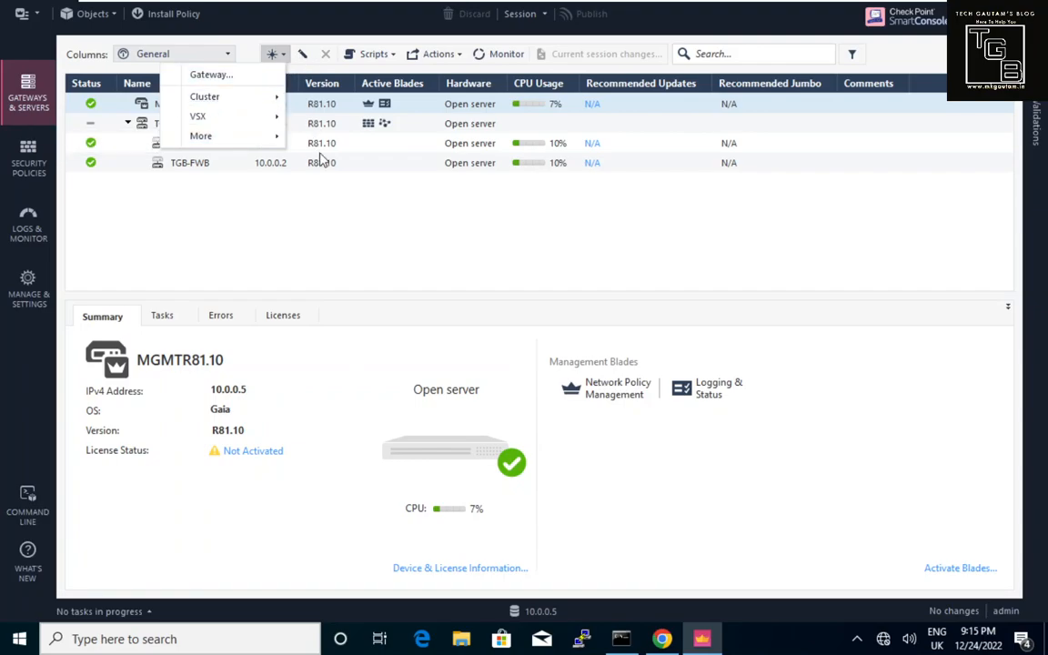
pyautogui.click(330, 190)
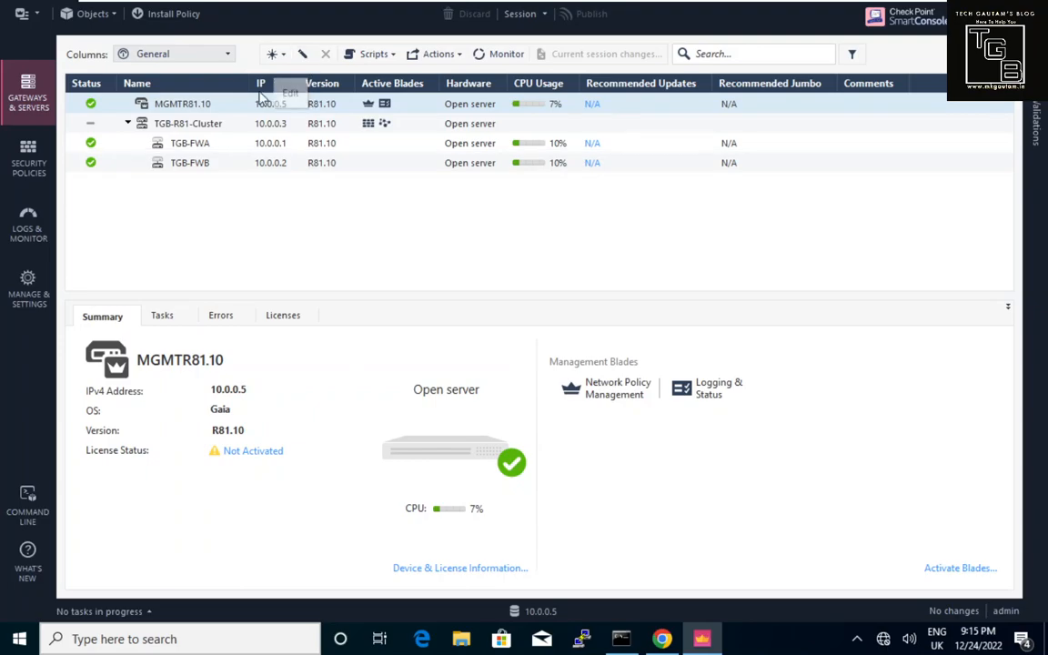
pyautogui.click(216, 151)
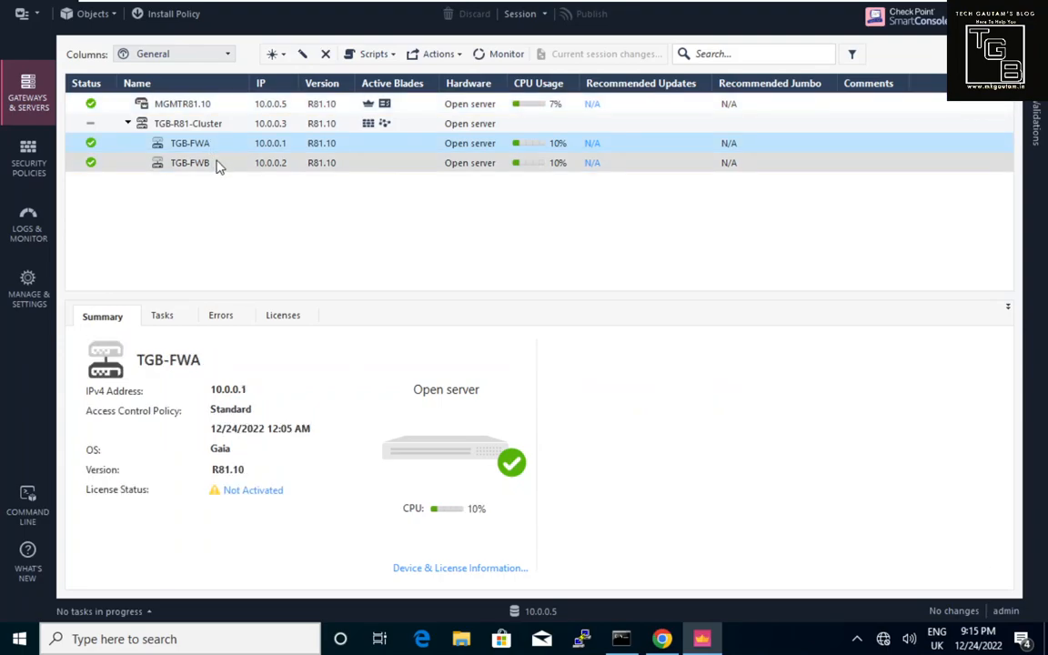
pyautogui.click(219, 165)
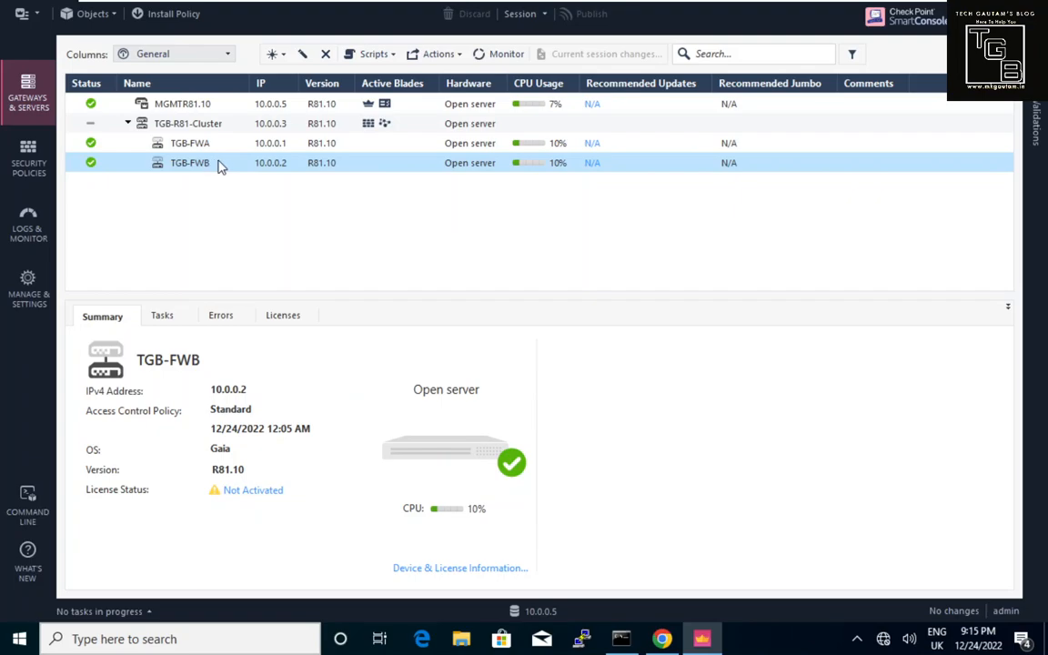
pyautogui.click(227, 108)
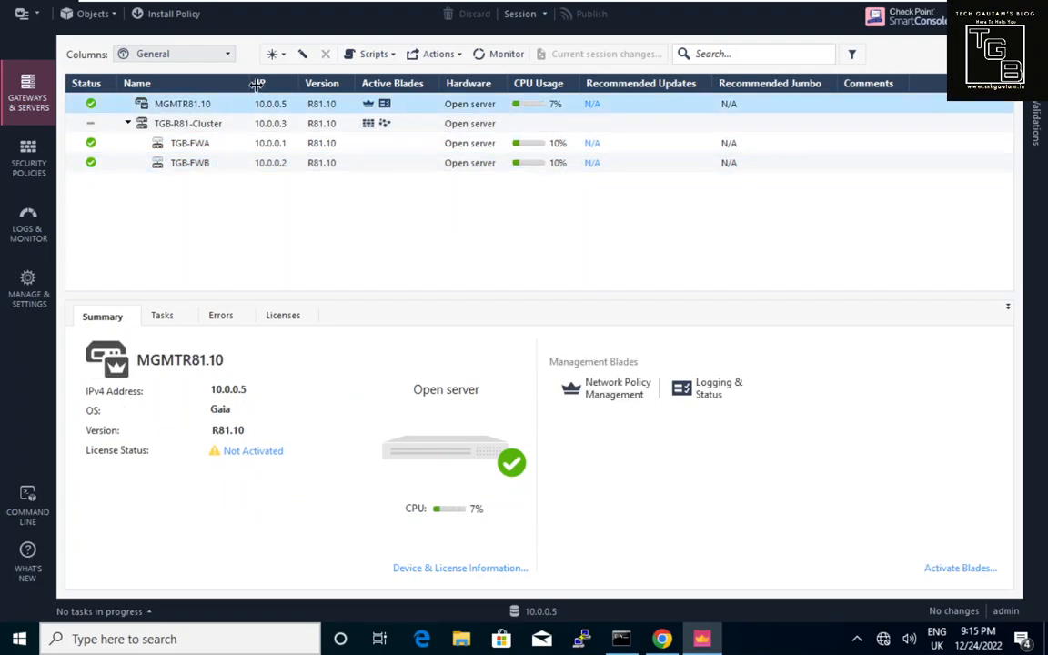
# Edit MGMTR81.10's properties, focusing its Comment field and listing the Hardware platform options.
pyautogui.click(303, 56)
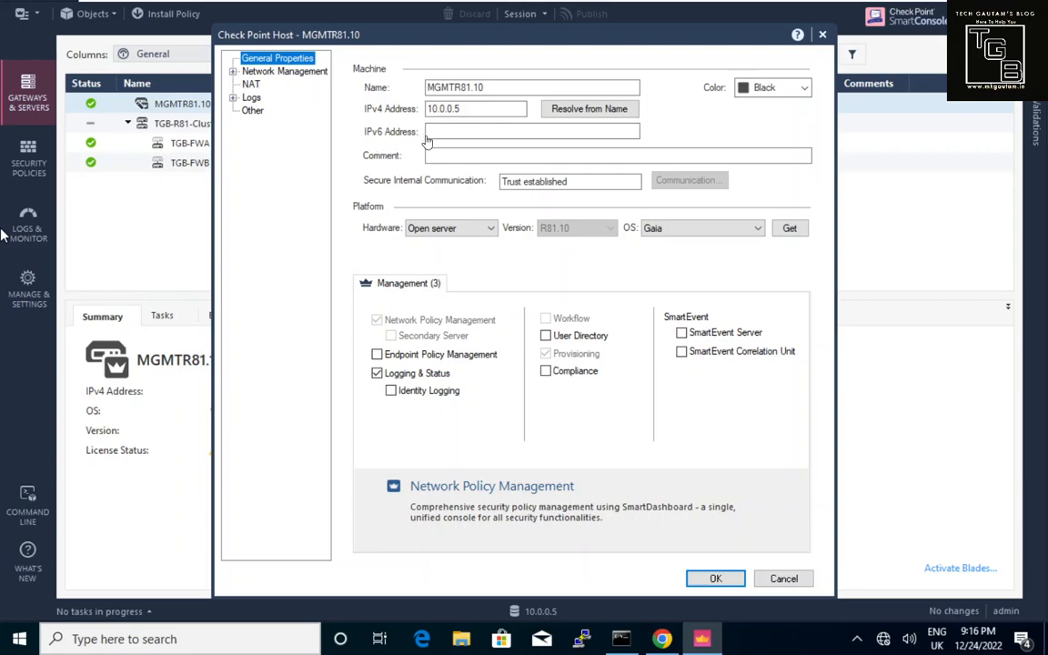
pyautogui.click(446, 158)
pyautogui.click(433, 230)
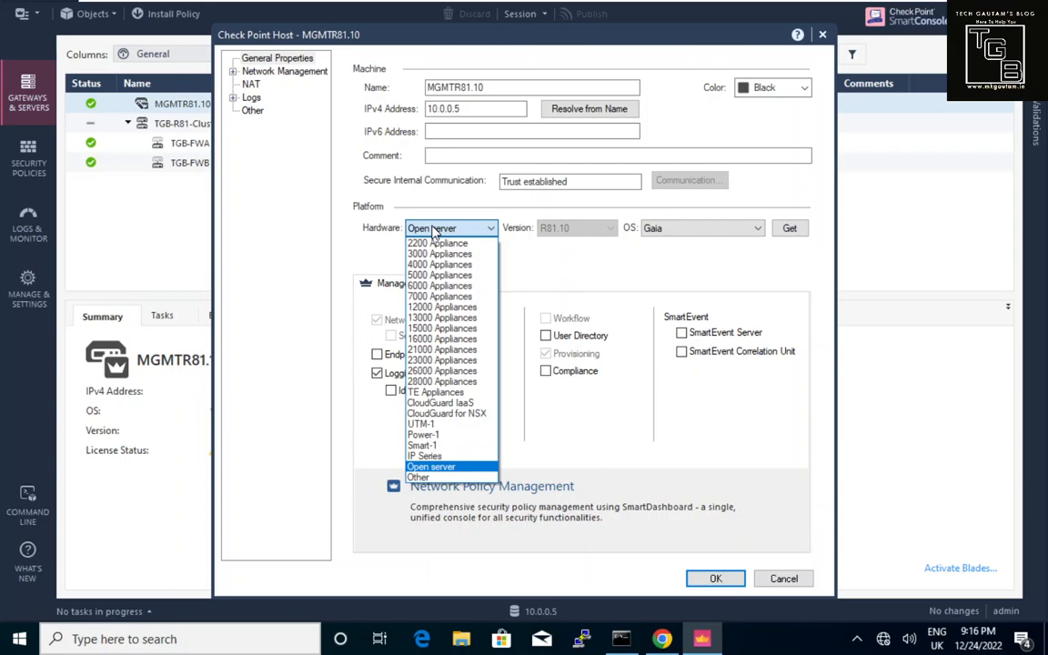
pyautogui.click(433, 232)
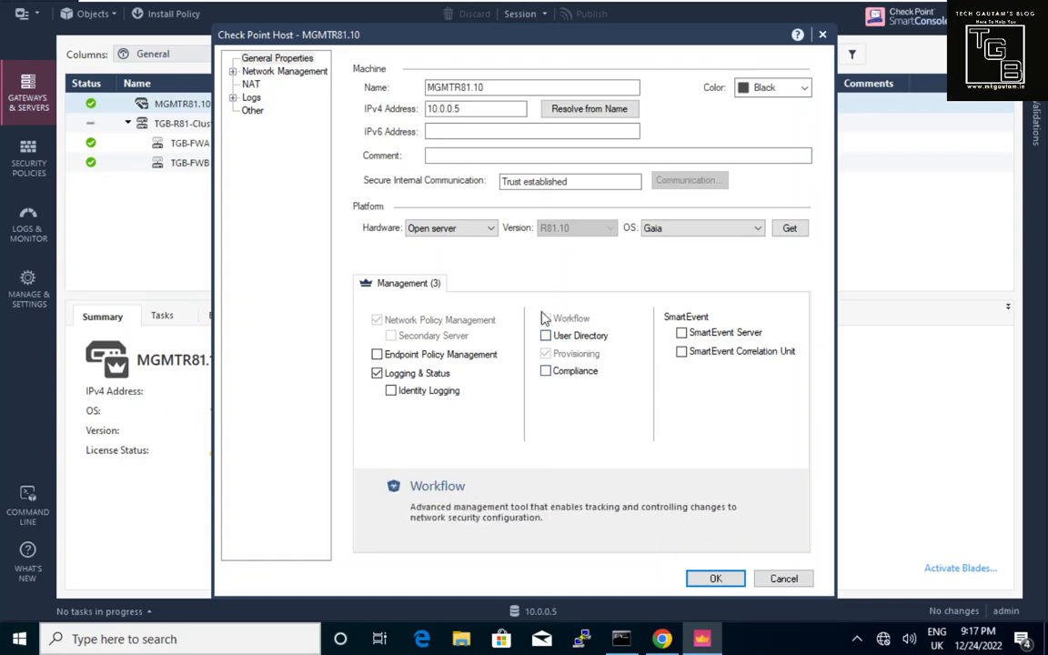
pyautogui.click(546, 336)
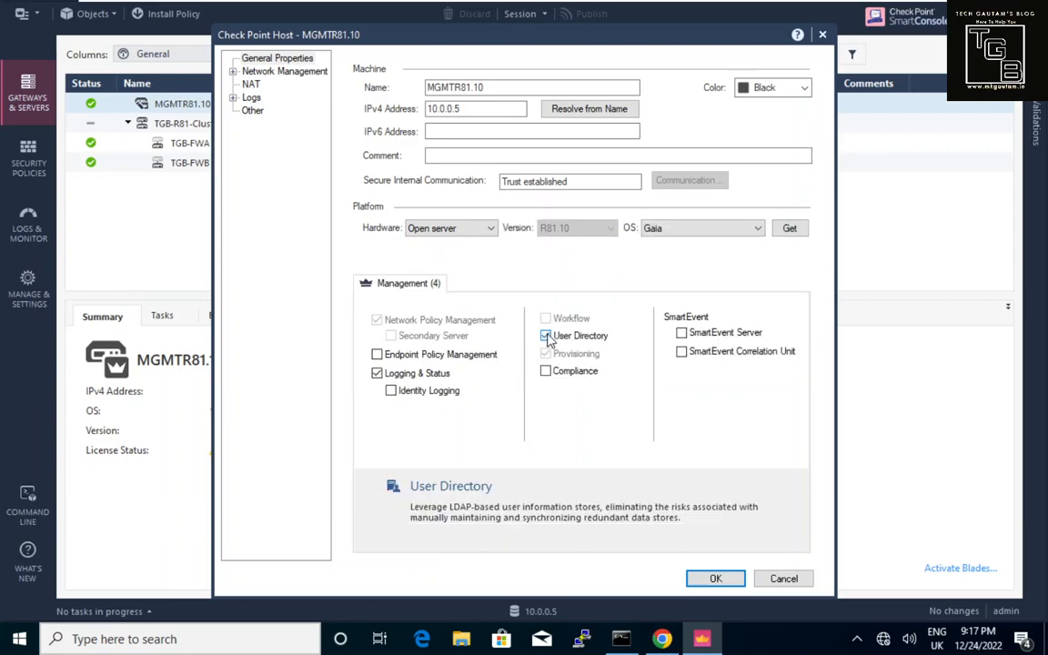
pyautogui.click(547, 336)
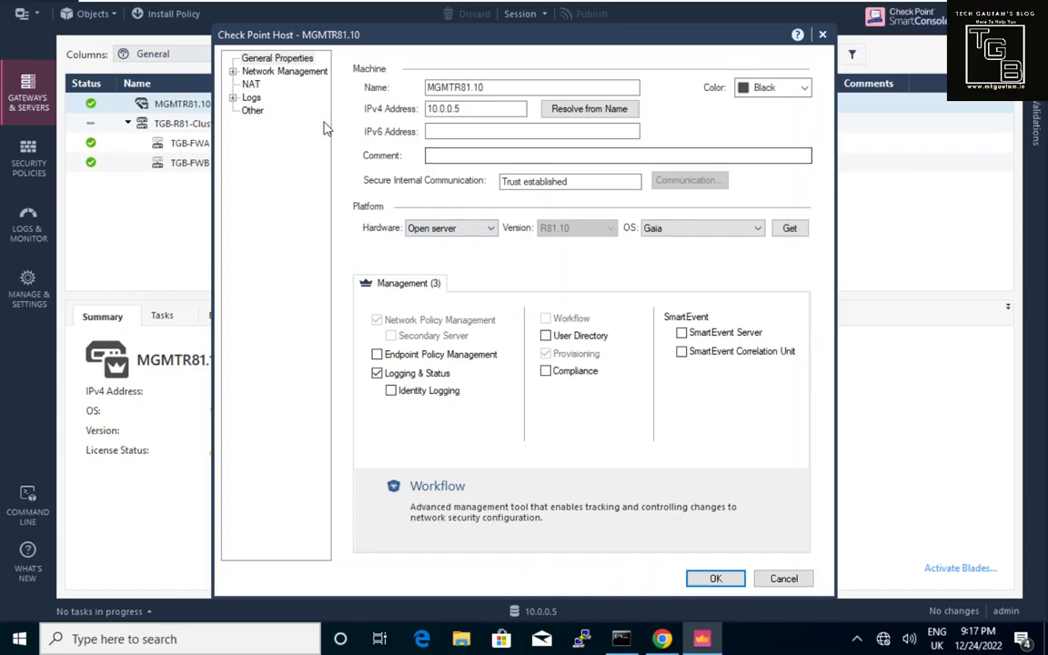
# Browse MGMTR81.10's Network Management and VPN Domain pages, ending on its NAT settings.
pyautogui.click(274, 74)
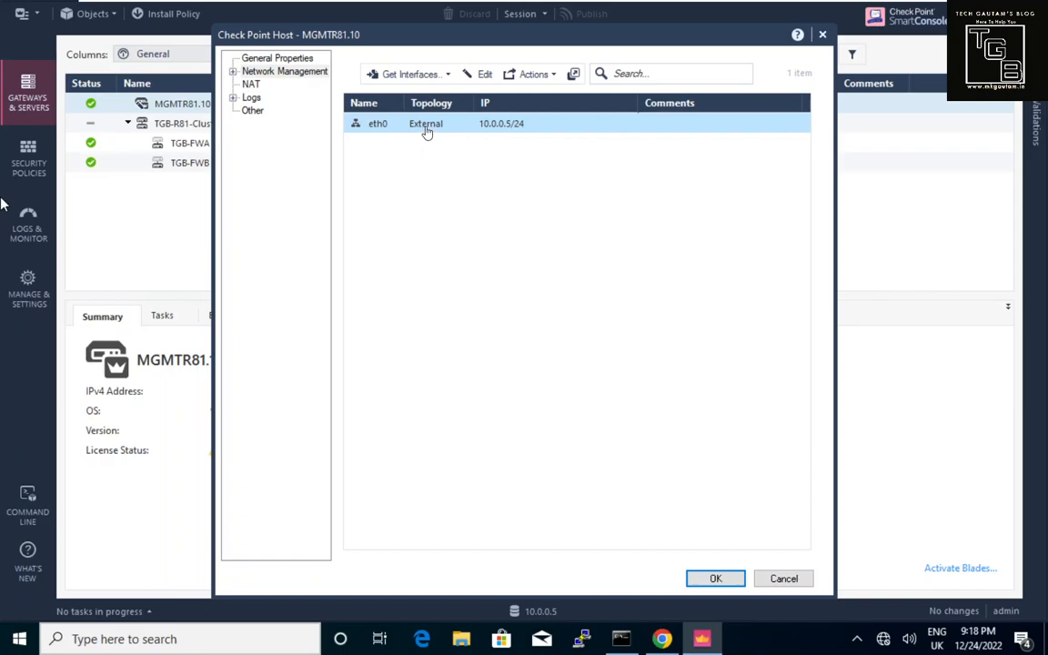
pyautogui.click(233, 73)
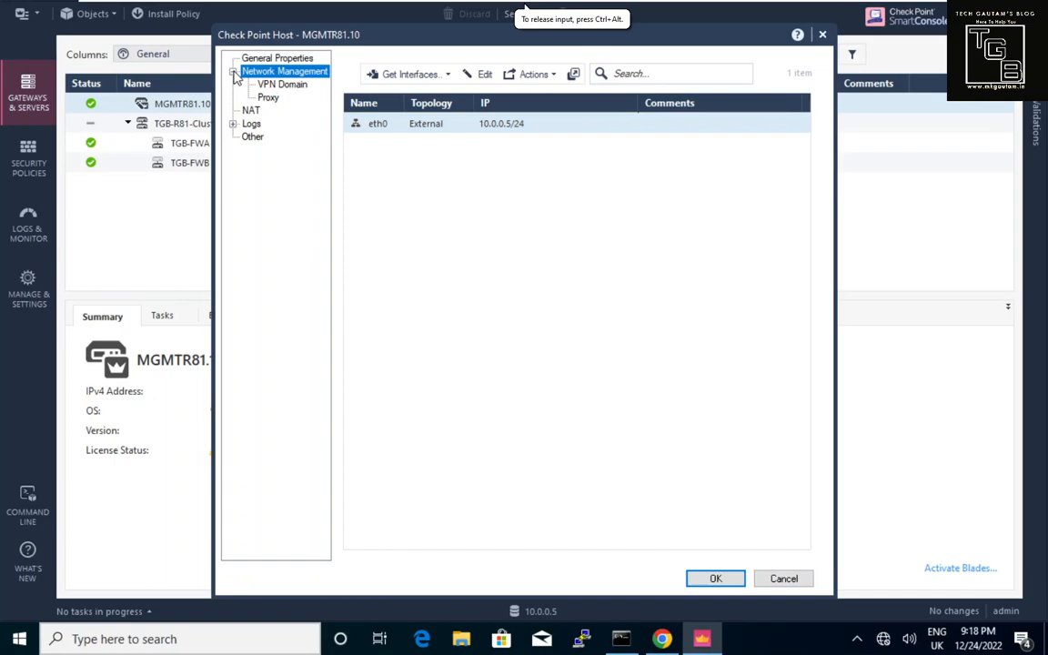
pyautogui.click(270, 86)
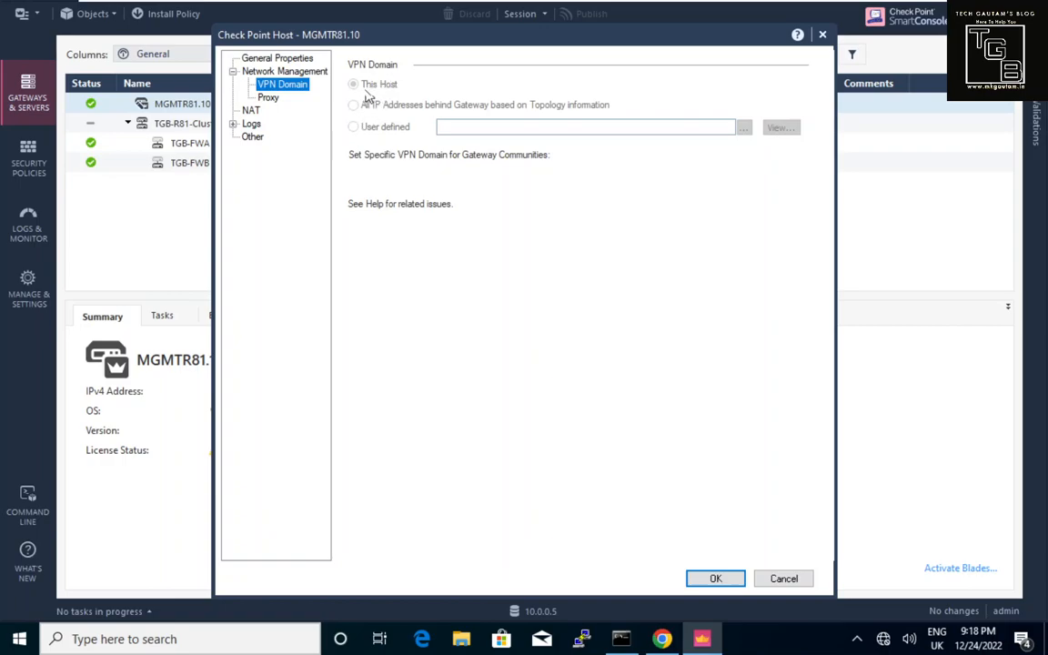
pyautogui.click(254, 111)
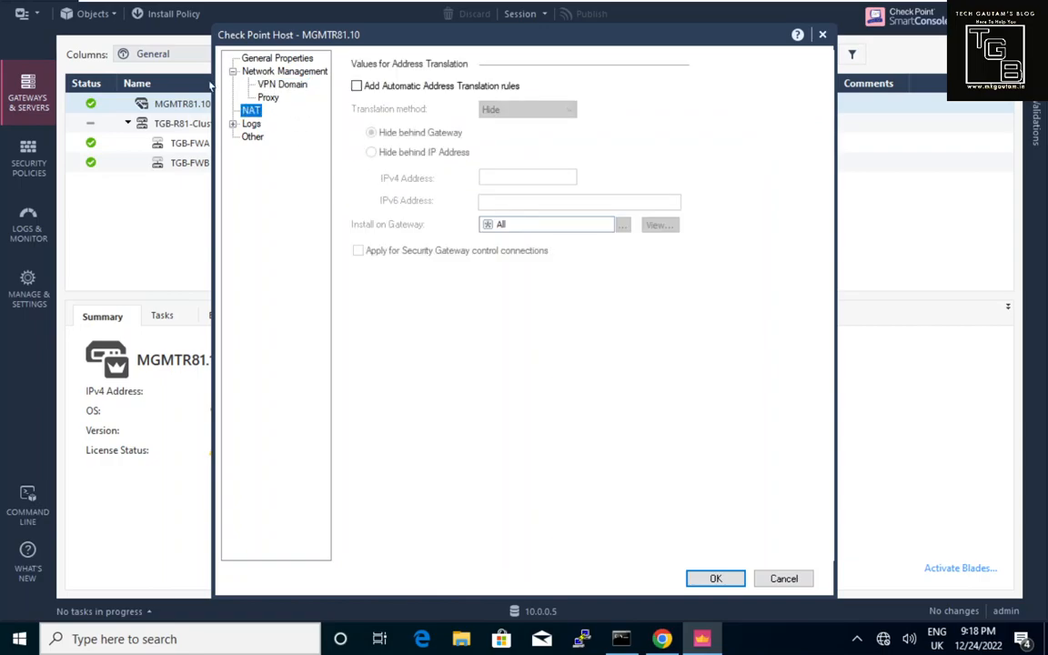
# Leave automatic address translation off after toggling it, and view the host's Logs page.
pyautogui.click(356, 86)
pyautogui.click(356, 86)
pyautogui.click(247, 126)
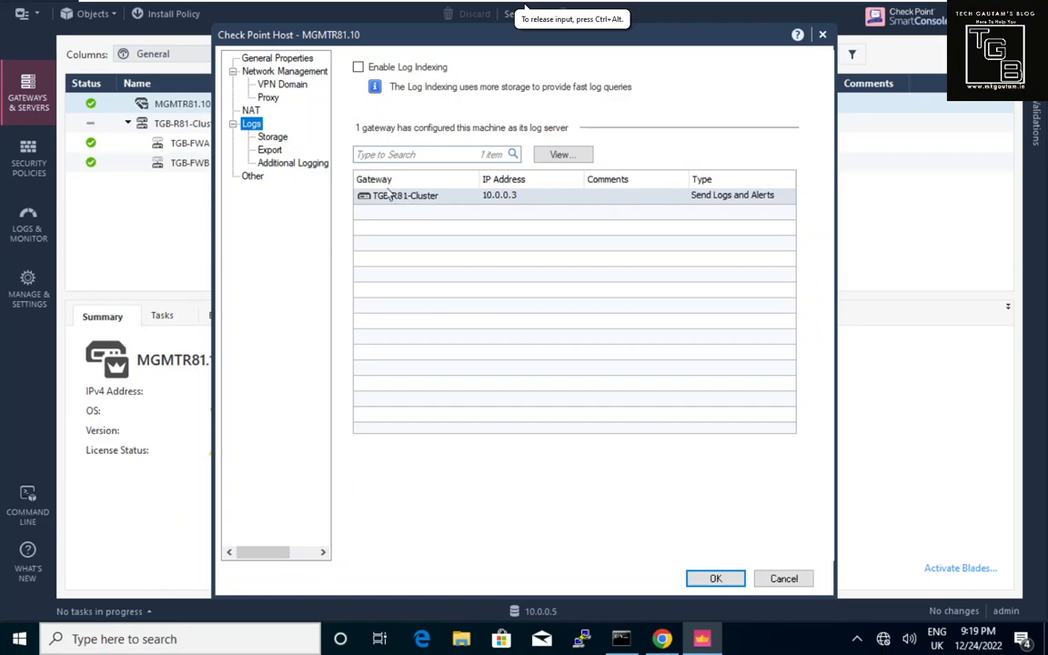
# Check the log Storage low-disk alert, keeping Popup Alert, then view the log Export page.
pyautogui.click(274, 137)
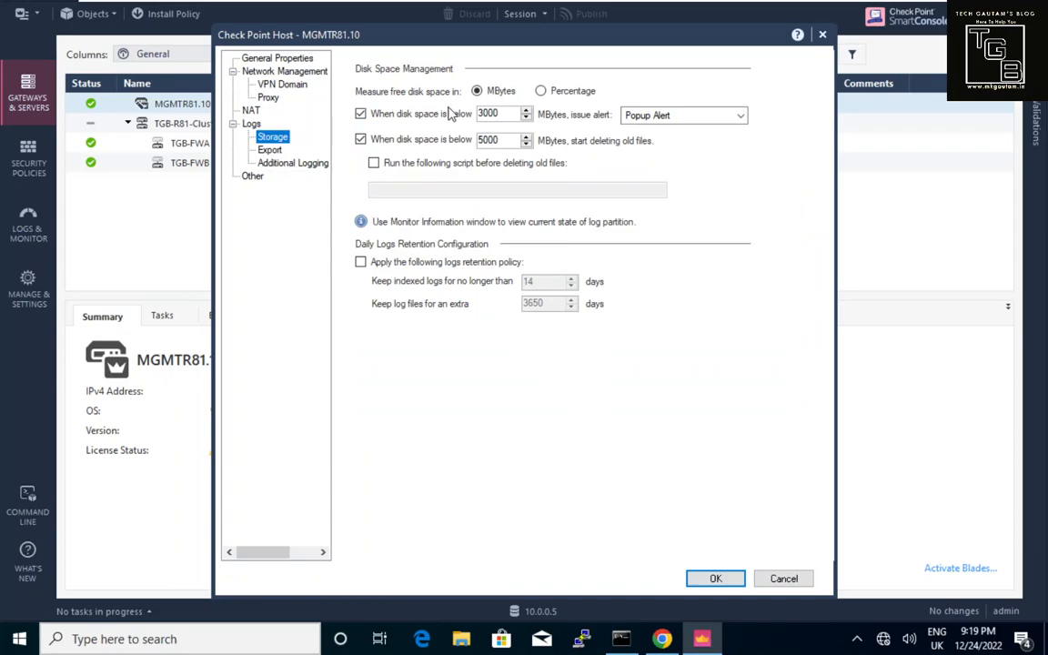
pyautogui.click(664, 115)
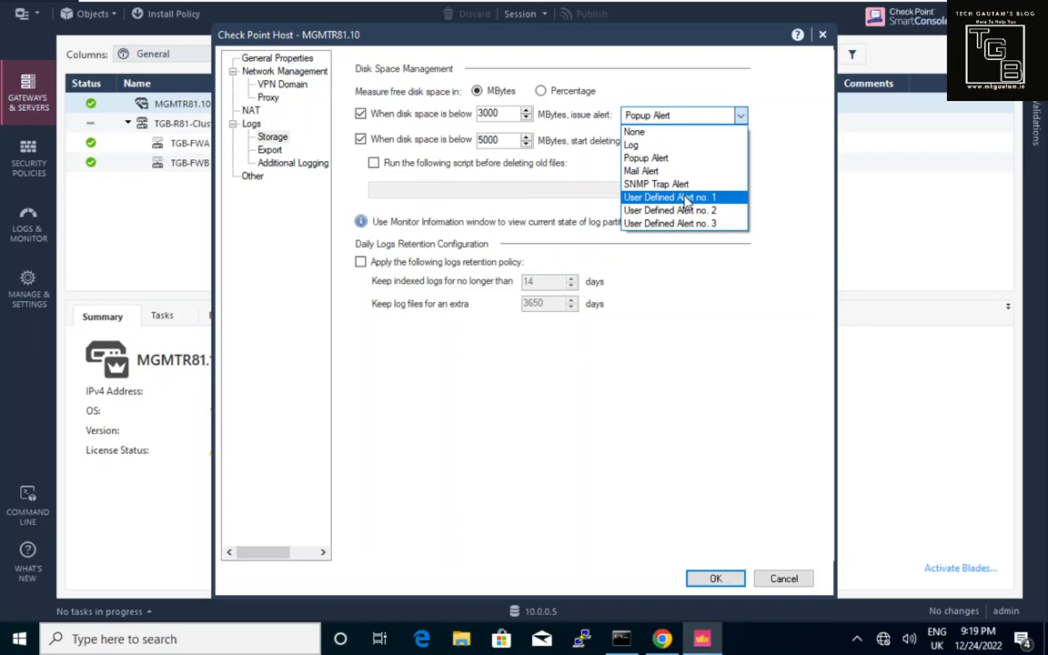
pyautogui.click(537, 158)
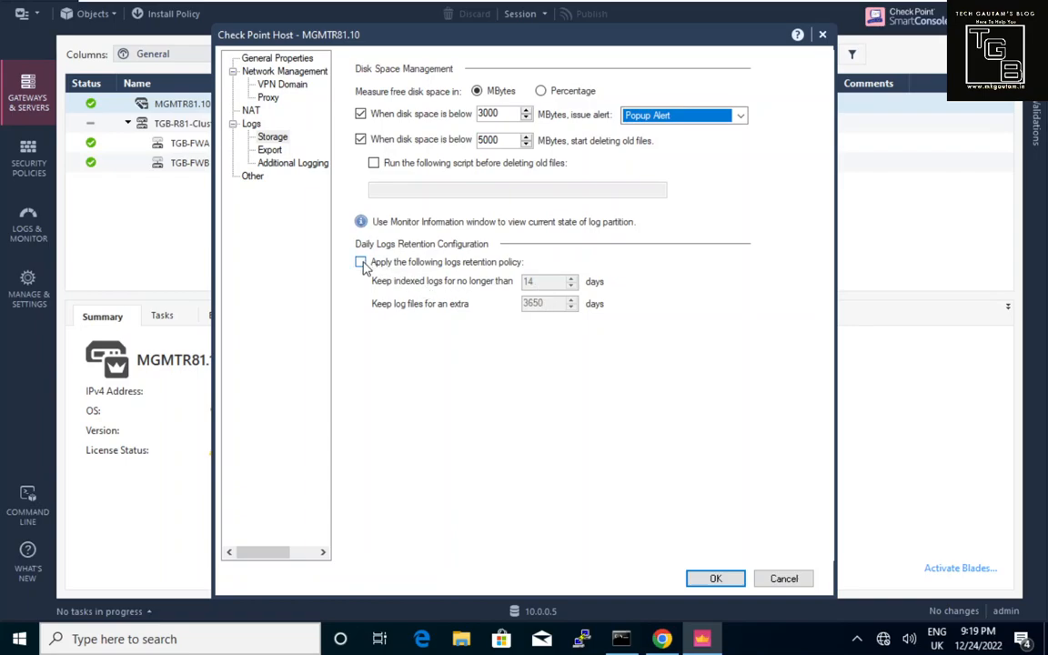
pyautogui.click(273, 151)
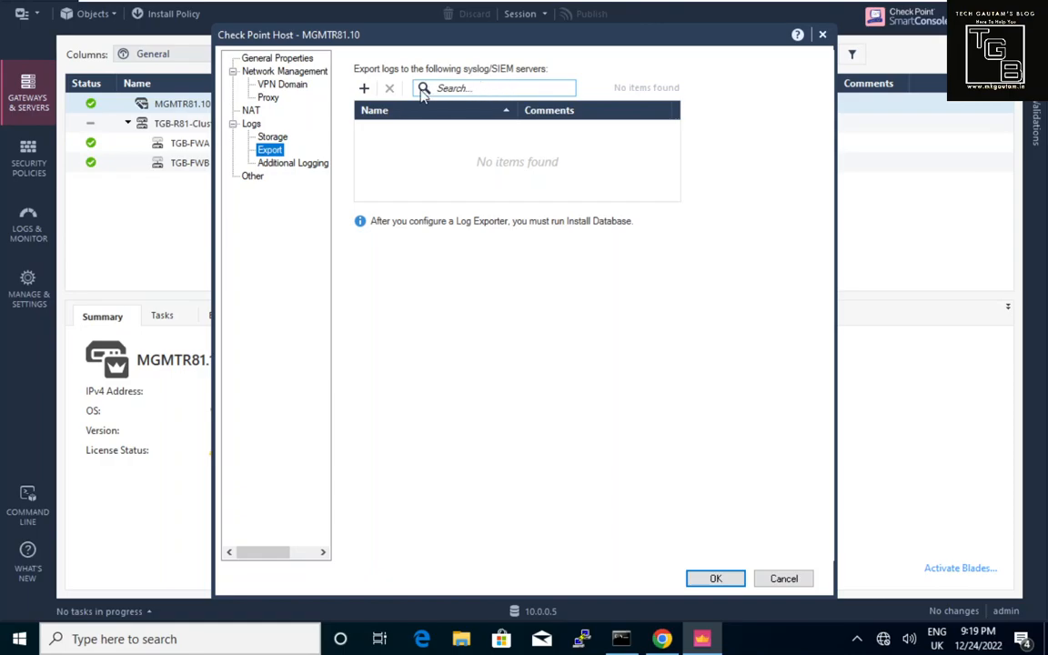
# Review the host's Additional Logging and Other pages, then cancel without saving.
pyautogui.click(303, 165)
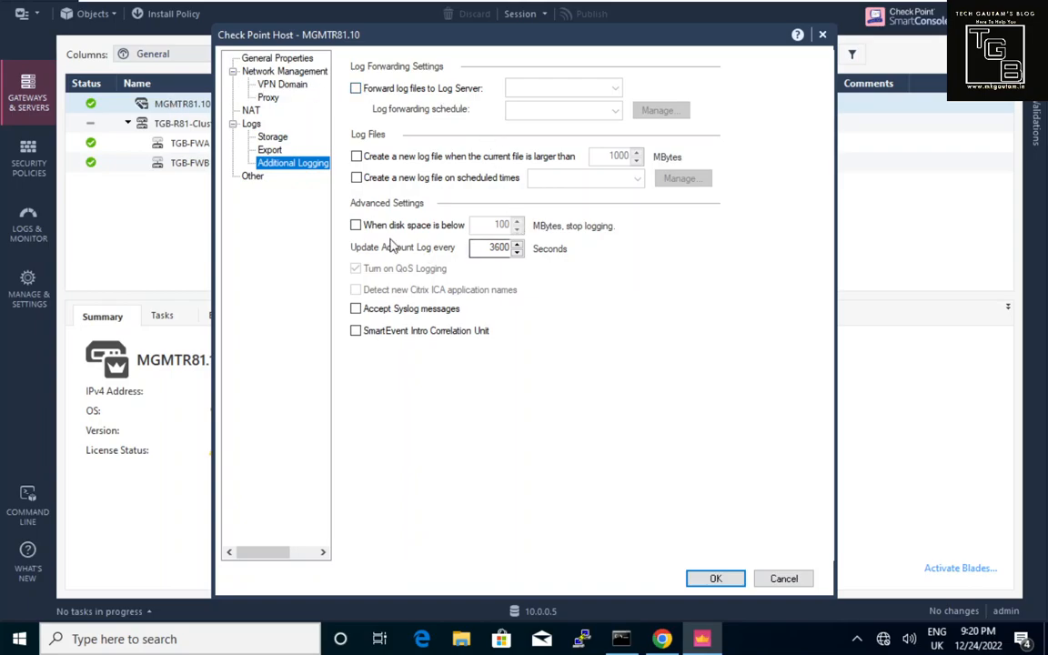
pyautogui.click(253, 177)
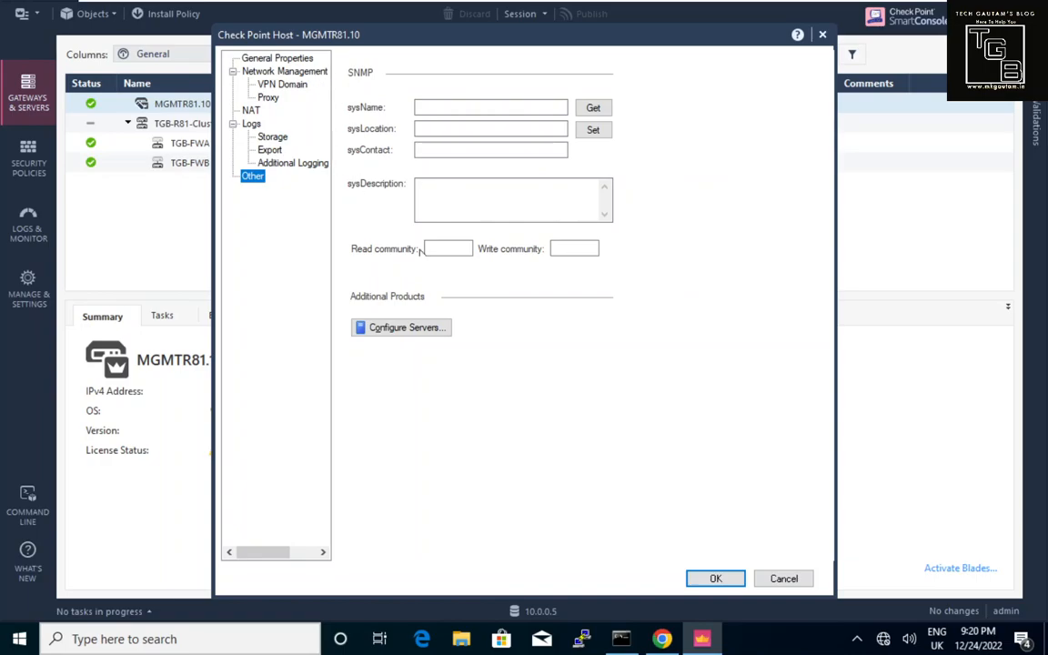
pyautogui.click(797, 586)
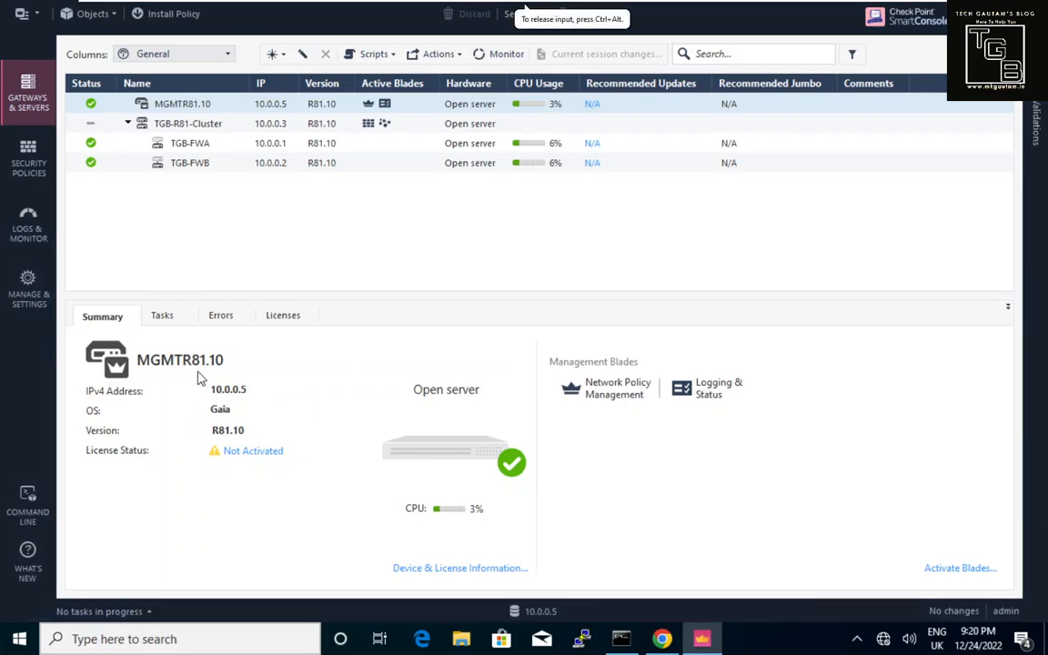
# Select TGB-FWA, TGB-FWB, then TGB-FWA again to show its summary.
pyautogui.click(189, 145)
pyautogui.click(199, 164)
pyautogui.click(200, 146)
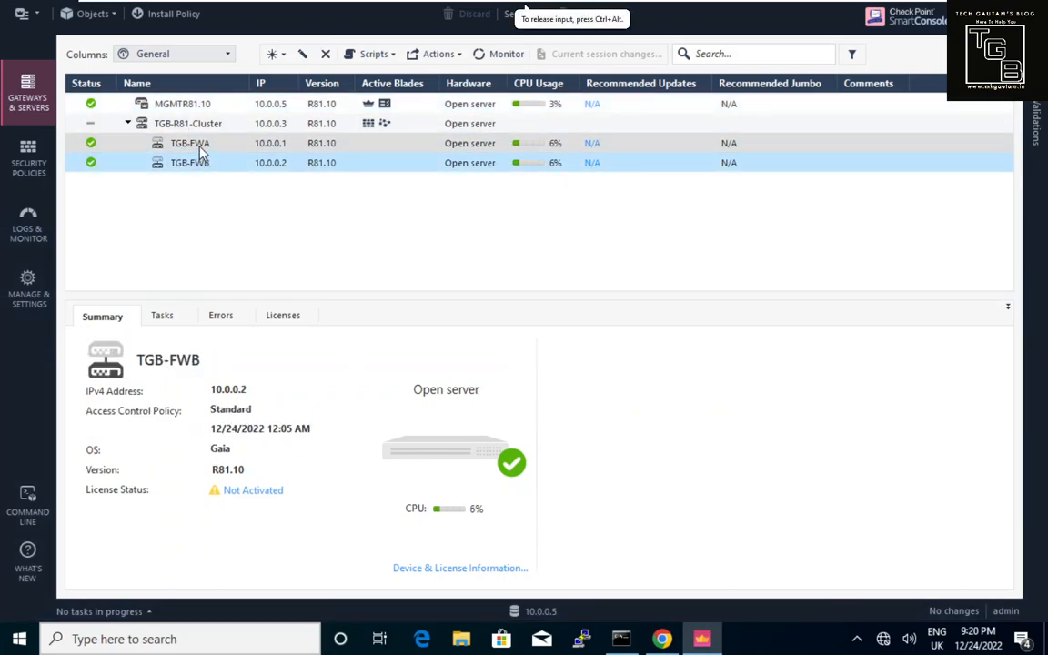
# Inspect TGB-FWA's NAT (Hide method) and VPN tabs, then cancel with translation left off.
pyautogui.click(304, 56)
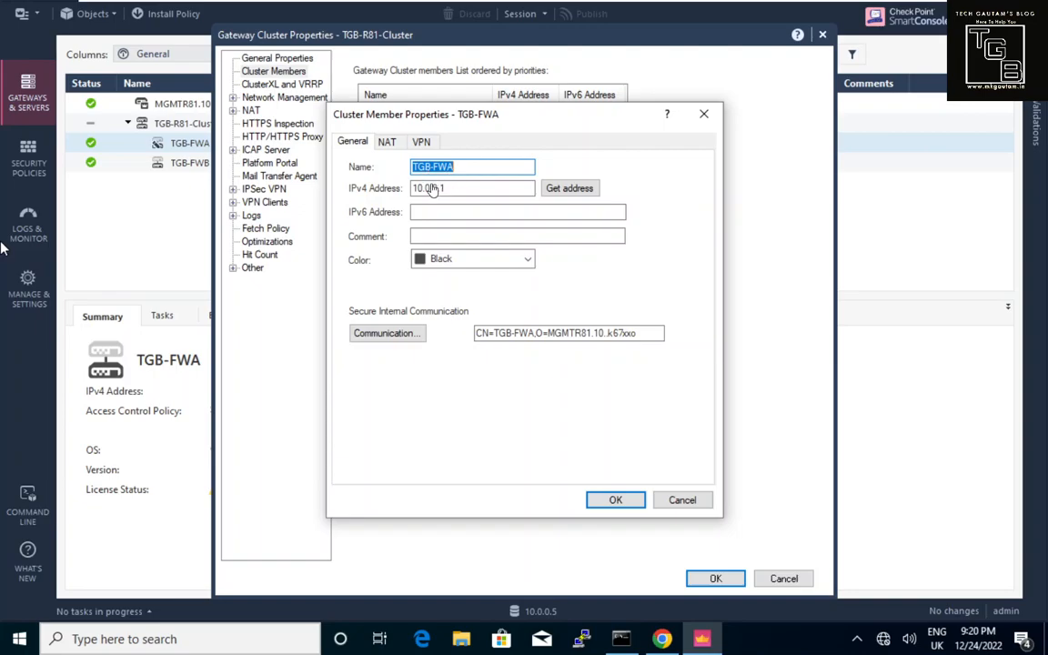
pyautogui.click(389, 144)
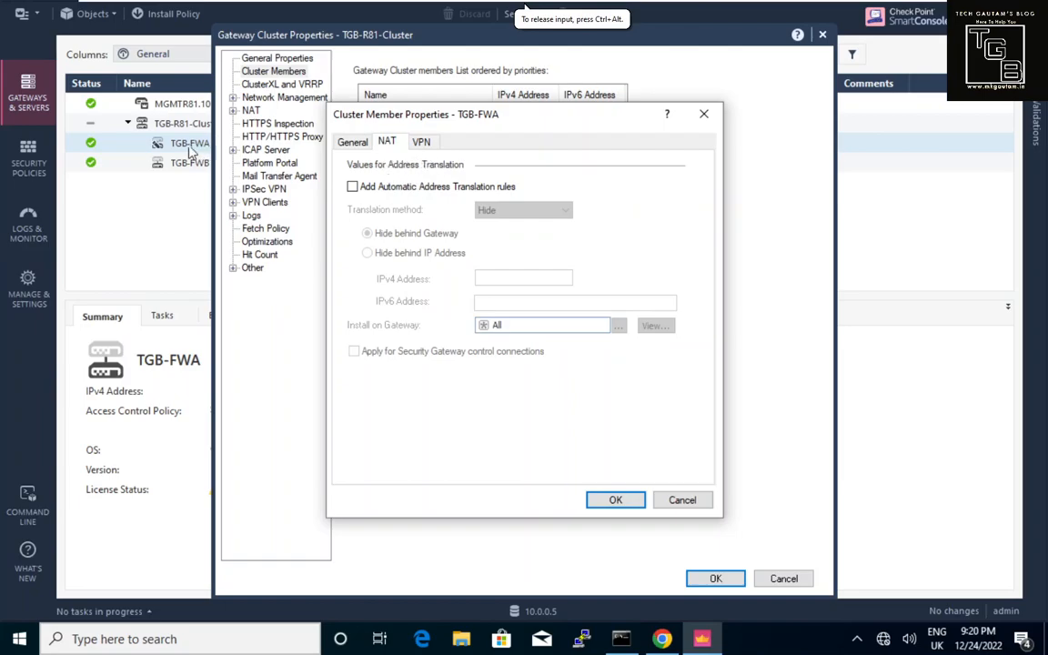
pyautogui.click(364, 196)
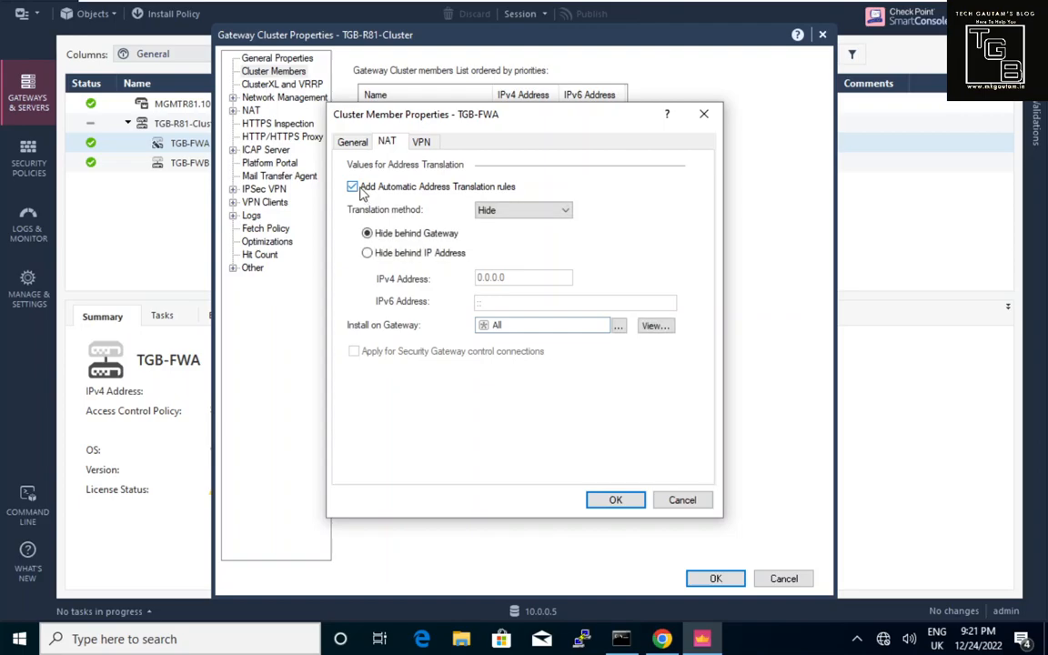
pyautogui.click(516, 212)
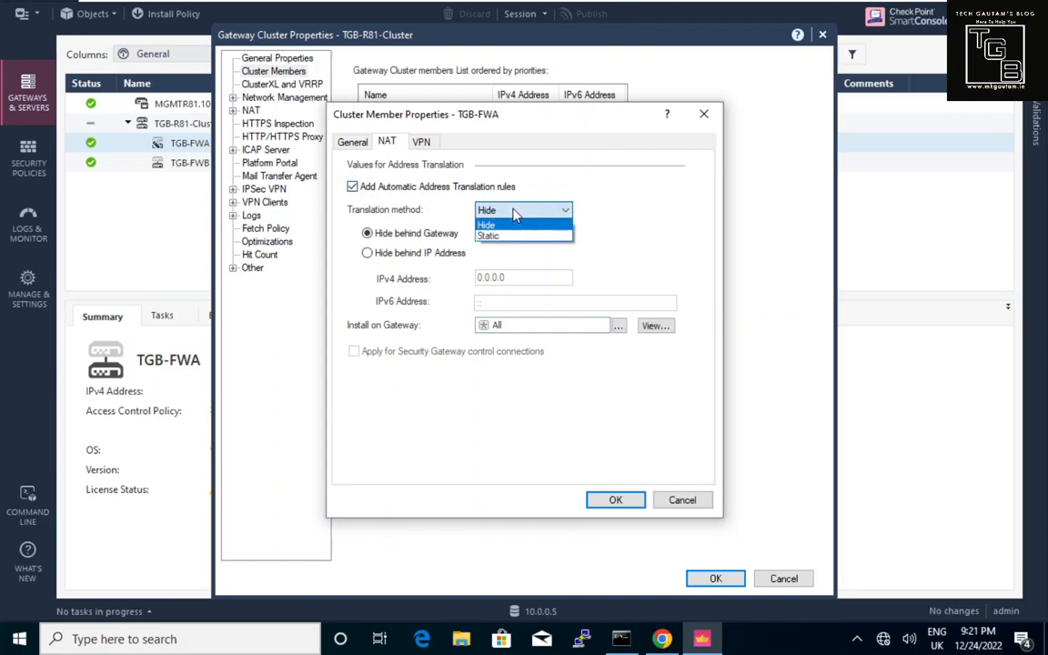
pyautogui.click(516, 213)
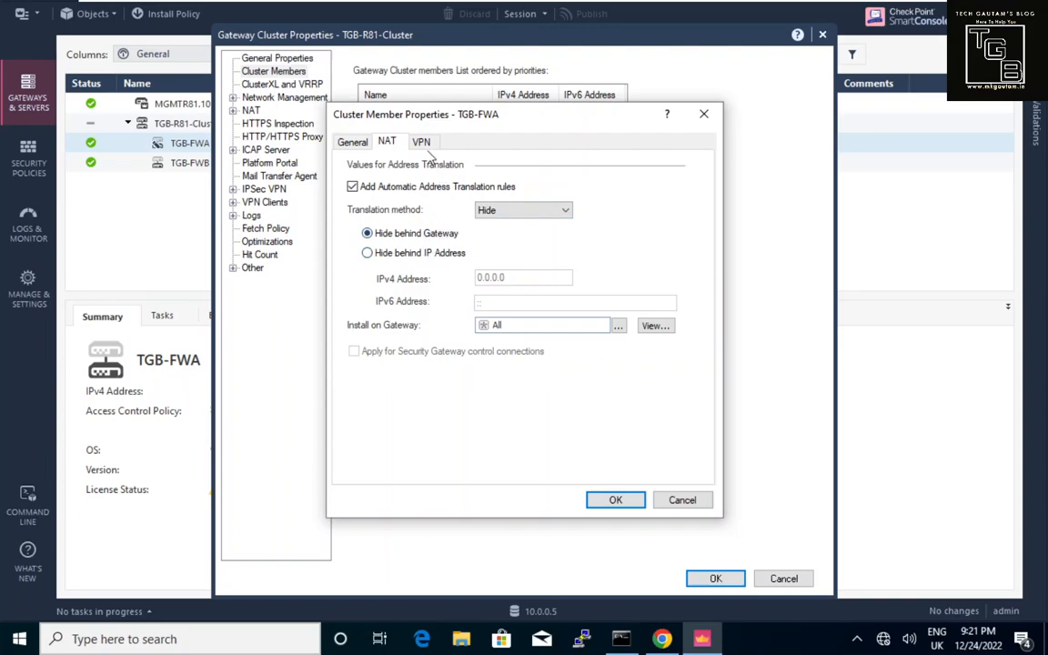
pyautogui.click(426, 145)
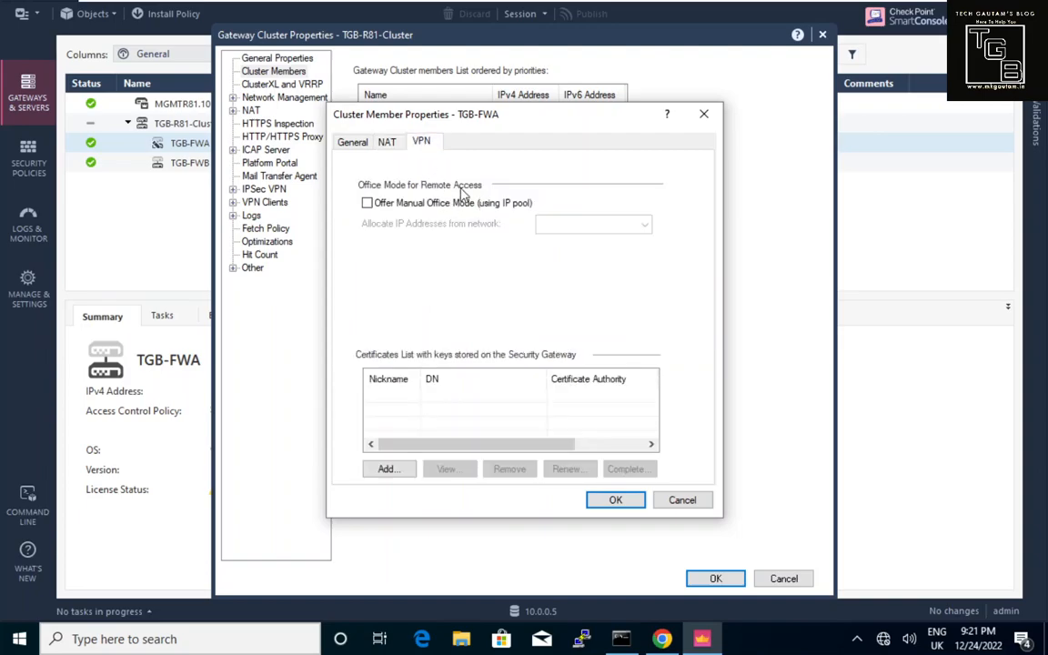
pyautogui.click(387, 142)
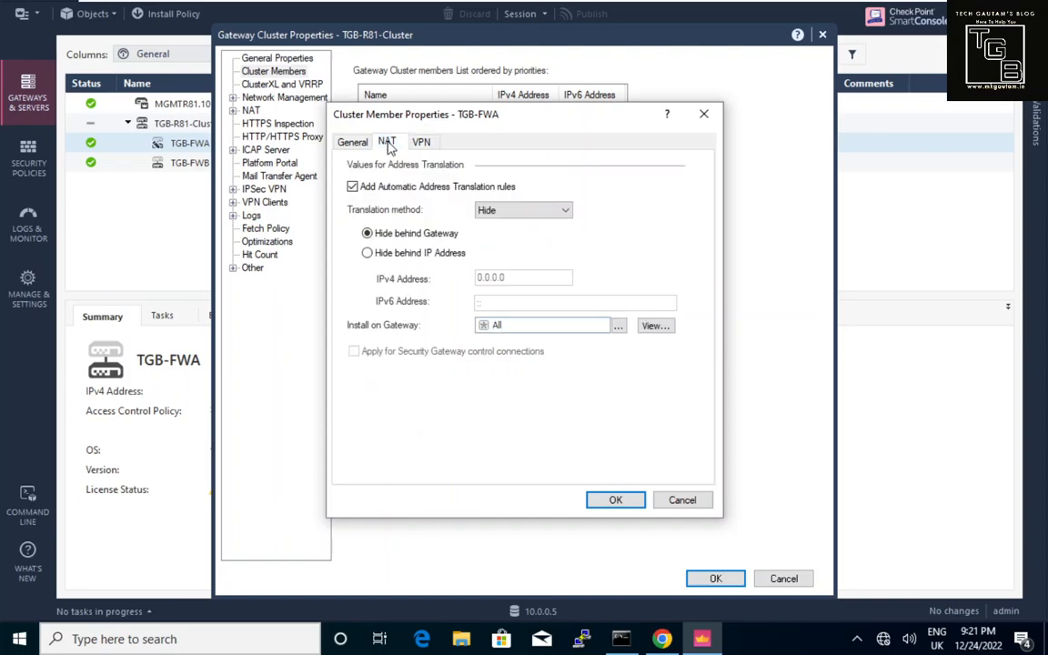
pyautogui.click(352, 187)
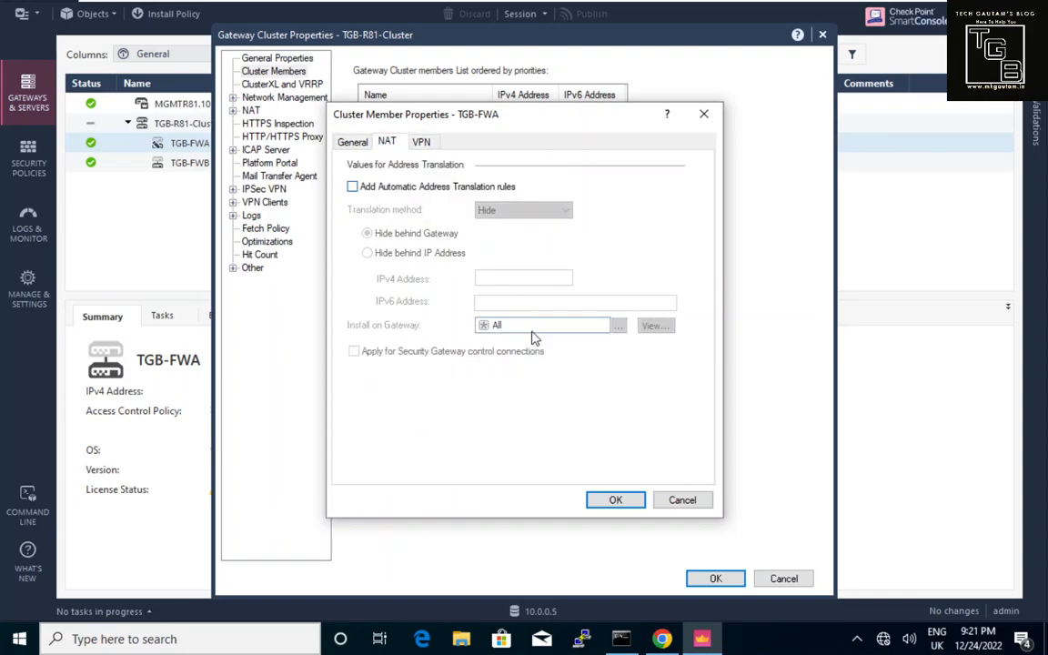
pyautogui.click(681, 499)
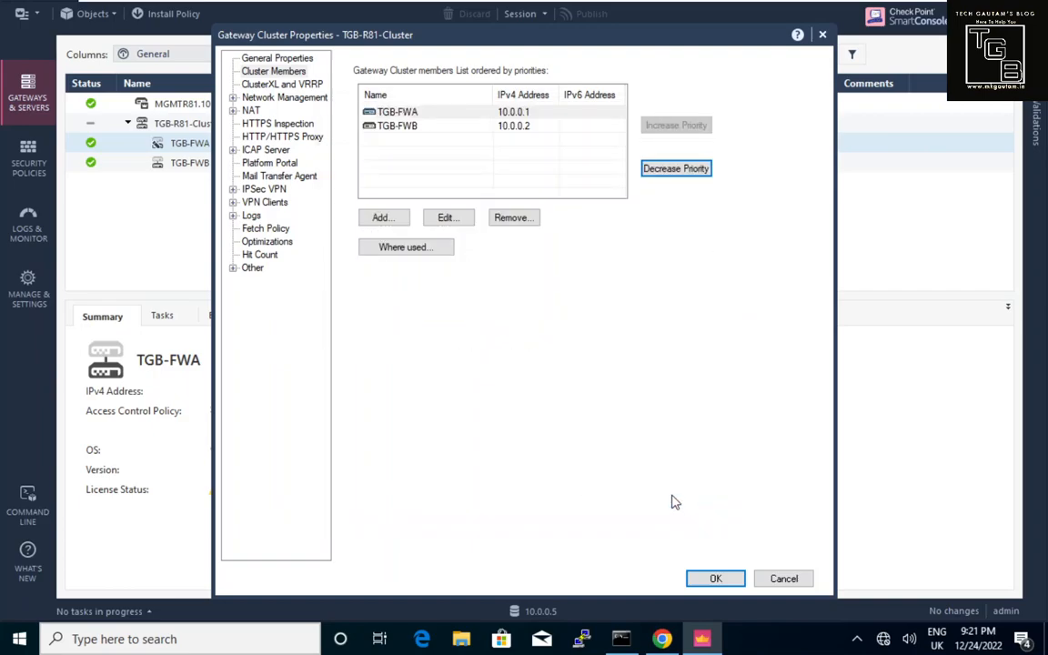
# Show cluster General Properties: IPv4 10.0.0.3 with Firewall, IPsec VPN and ClusterXL blades.
pyautogui.click(278, 57)
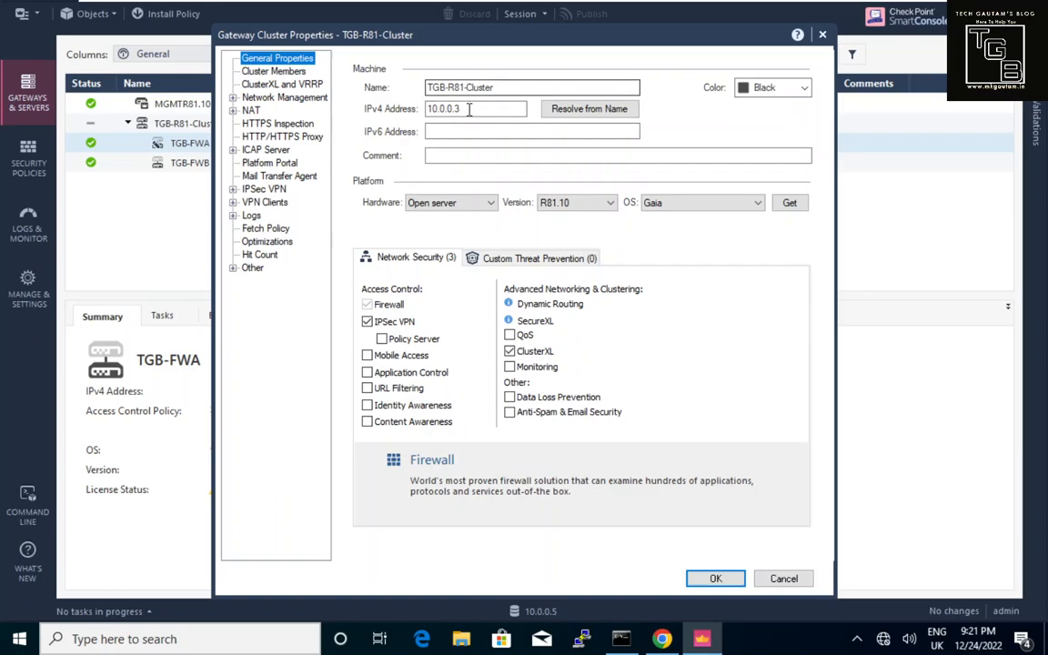
# Focus the cluster Comment field, then return to Cluster Members listing TGB-FWA and TGB-FWB.
pyautogui.click(483, 155)
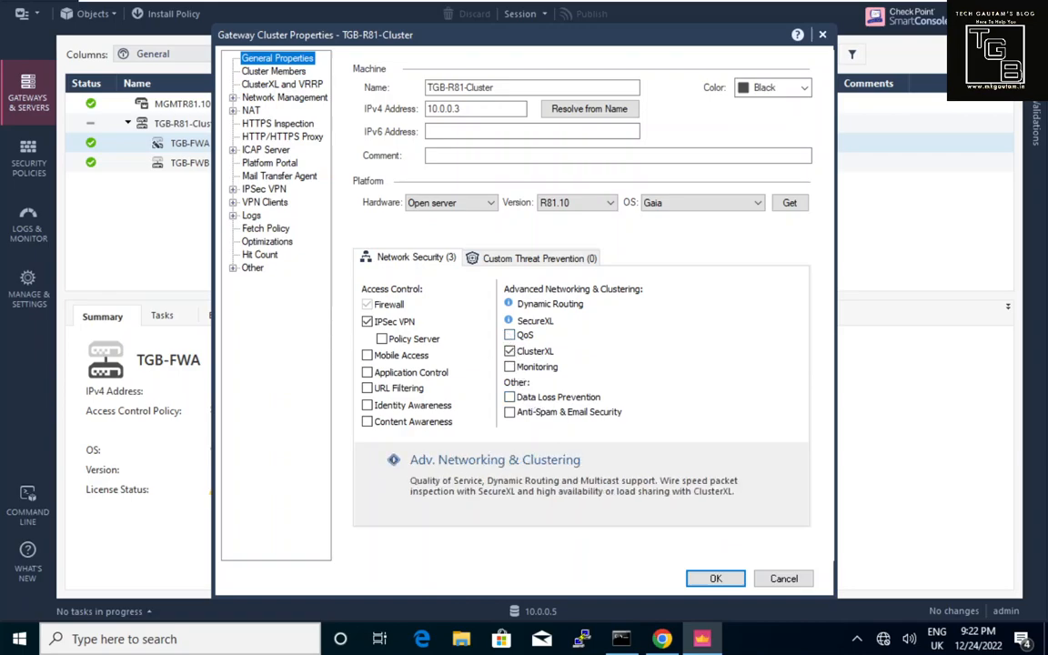
pyautogui.click(291, 73)
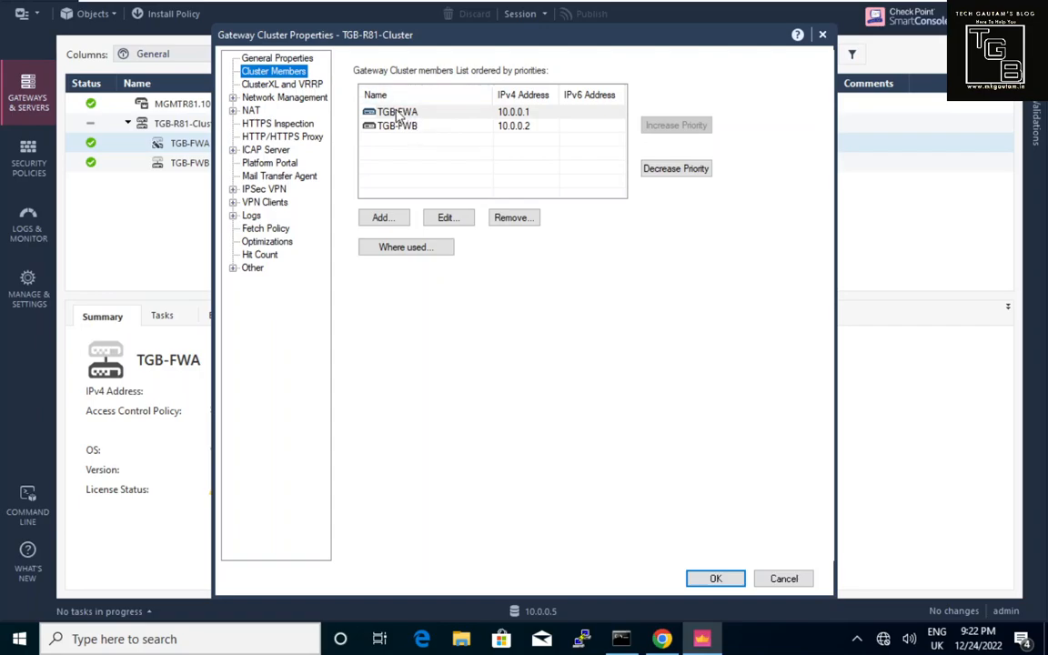
# Select TGB-FWA and TGB-FWB, then view ClusterXL and VRRP High Availability sync settings.
pyautogui.click(400, 113)
pyautogui.click(410, 127)
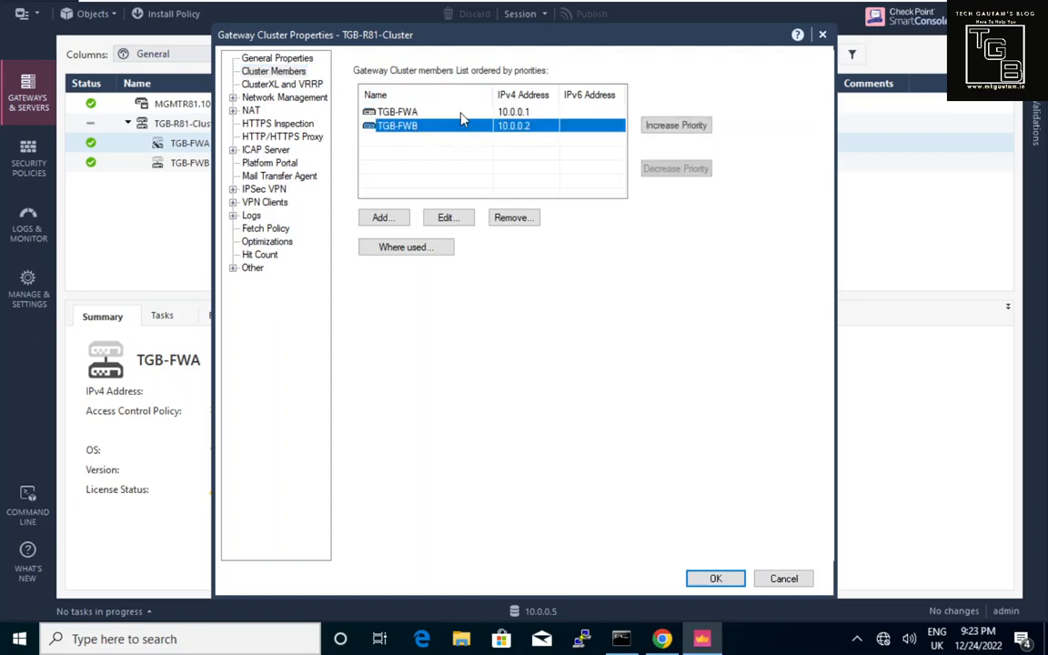
pyautogui.click(301, 85)
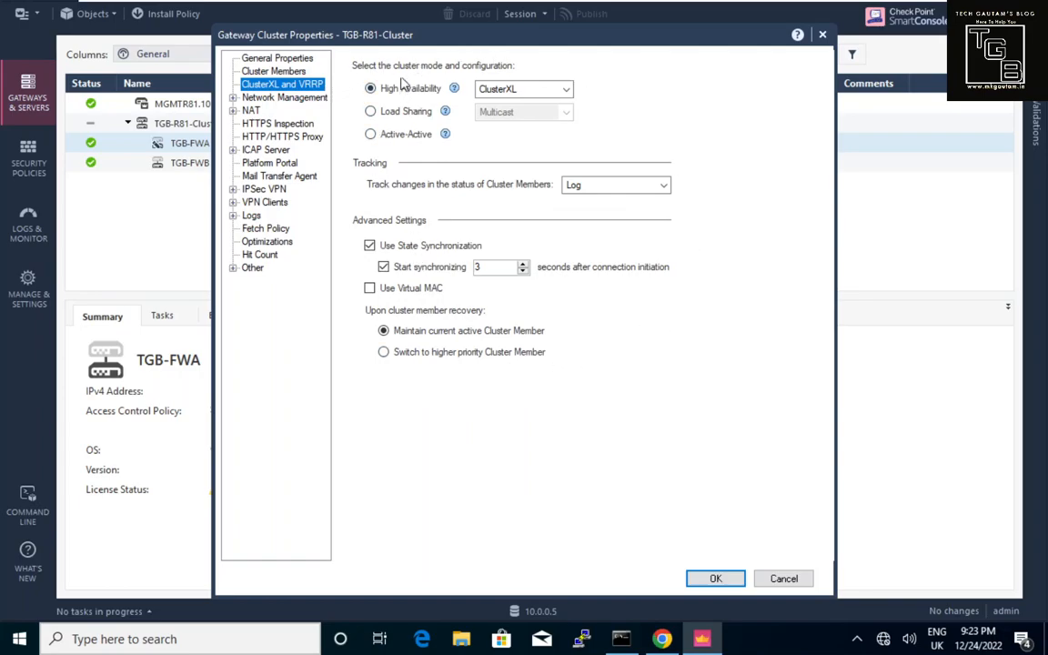
# Keep ClusterXL as the High Availability solution and display interfaces eth0, eth1 (External) and eth2 (Sync).
pyautogui.click(485, 91)
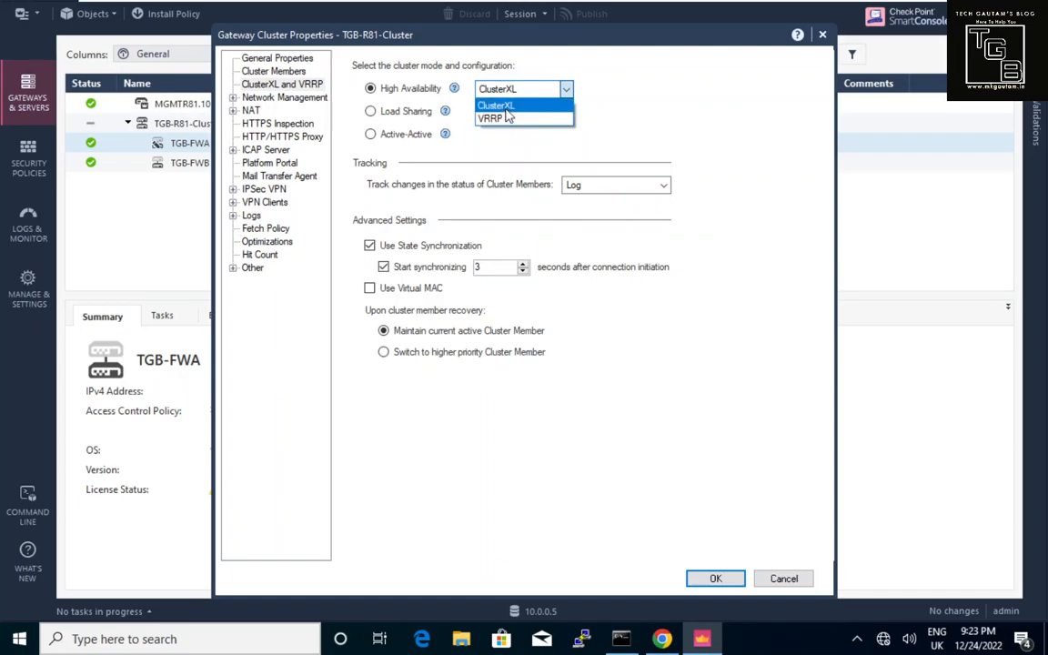
pyautogui.click(507, 107)
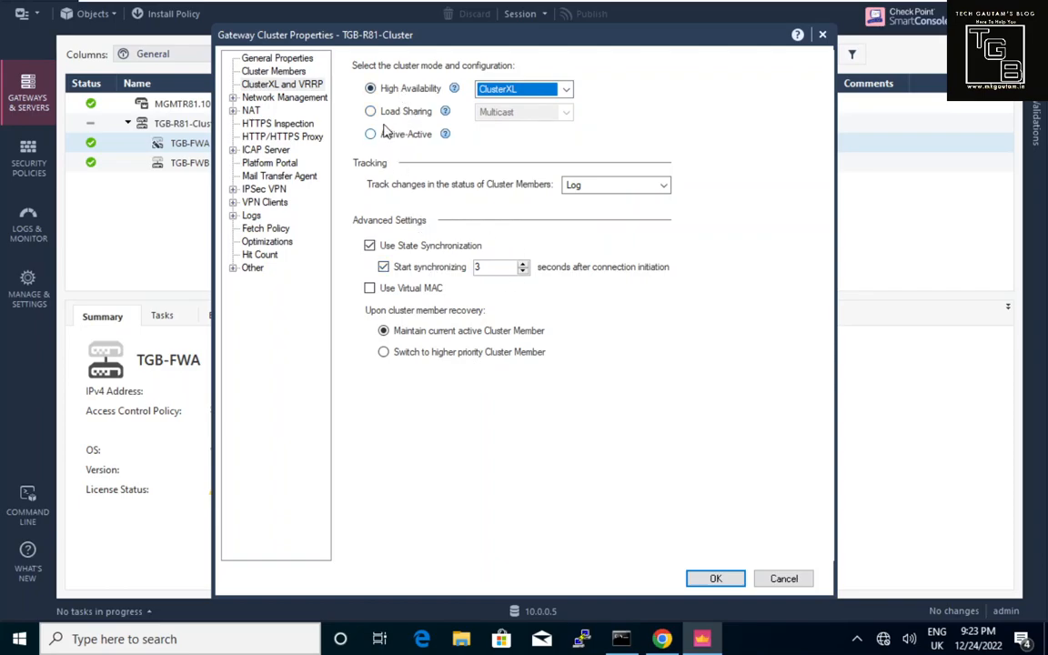
pyautogui.click(284, 99)
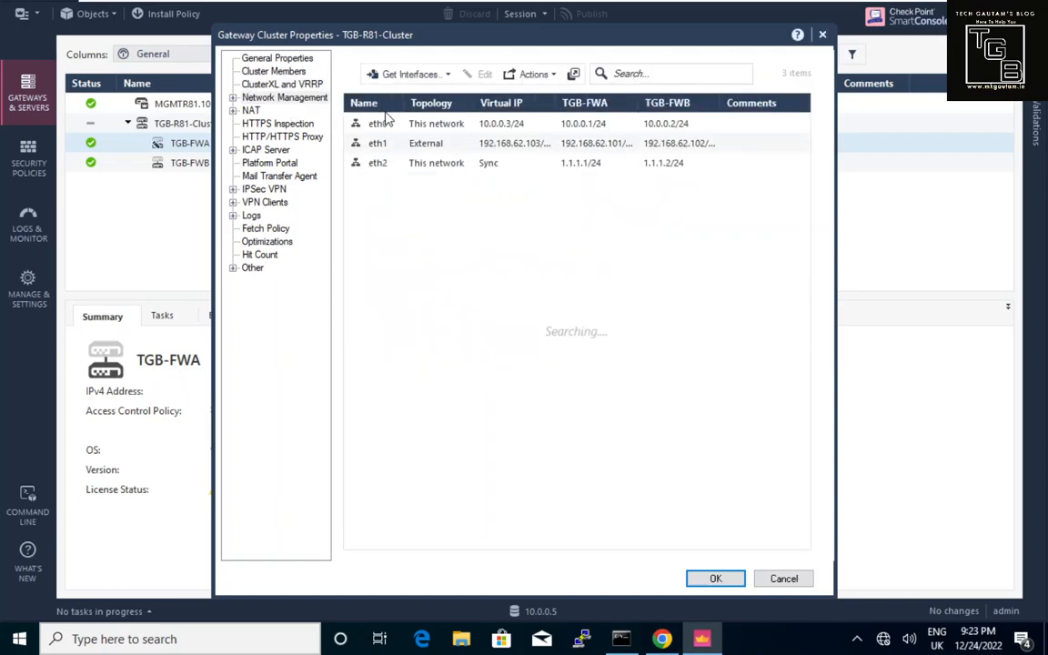
# Review the System Backup, VPN Domain and Proxy pages, then open NAT with its Advanced subpage.
pyautogui.click(233, 99)
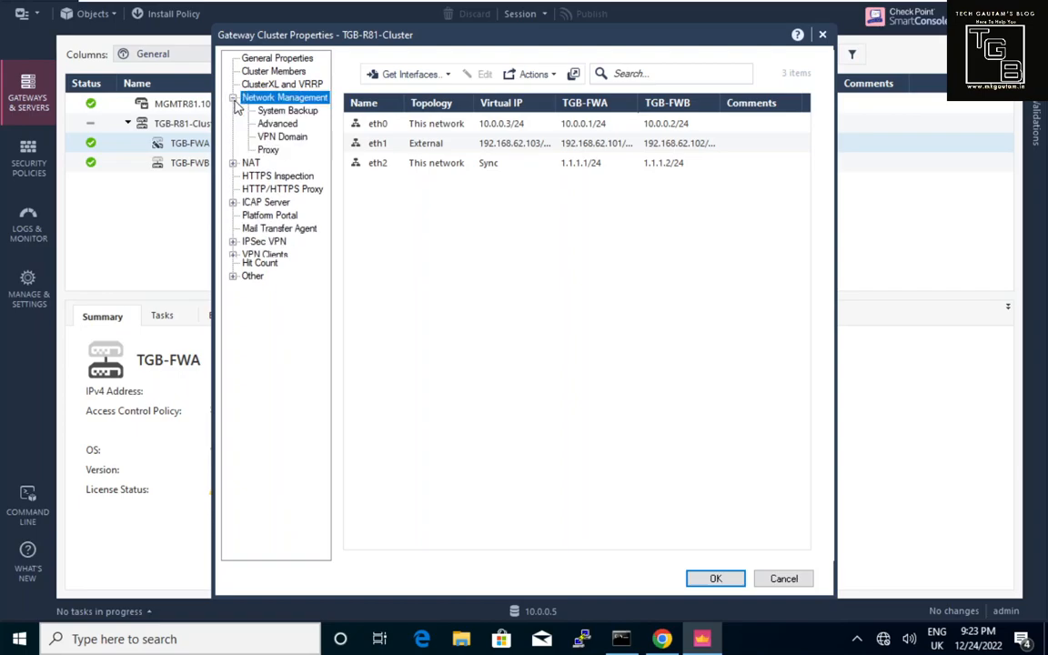
pyautogui.click(272, 113)
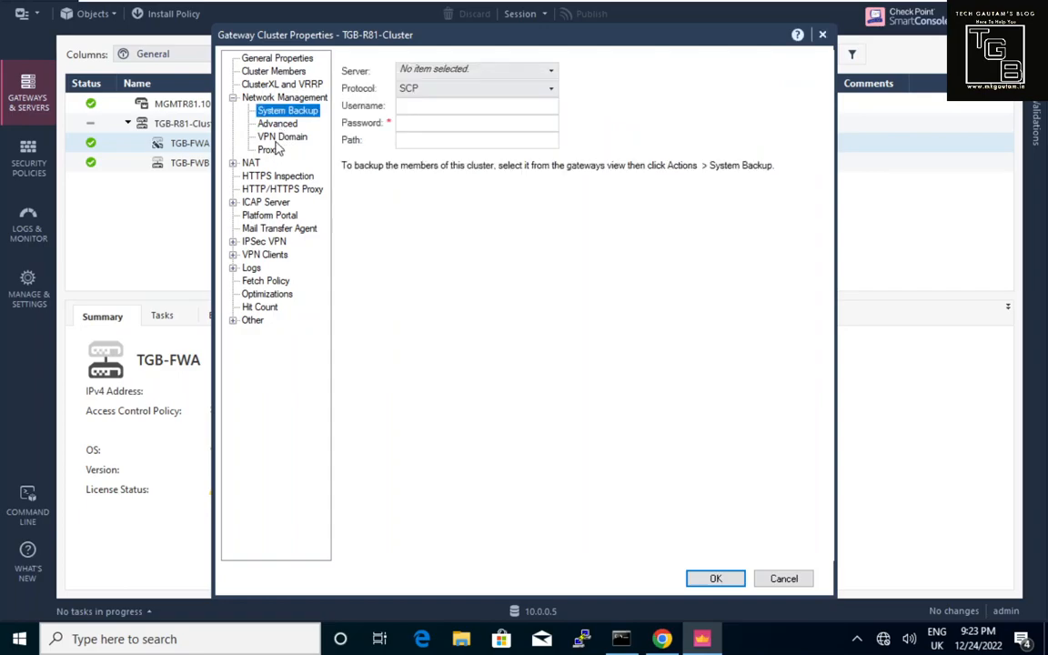
pyautogui.click(280, 137)
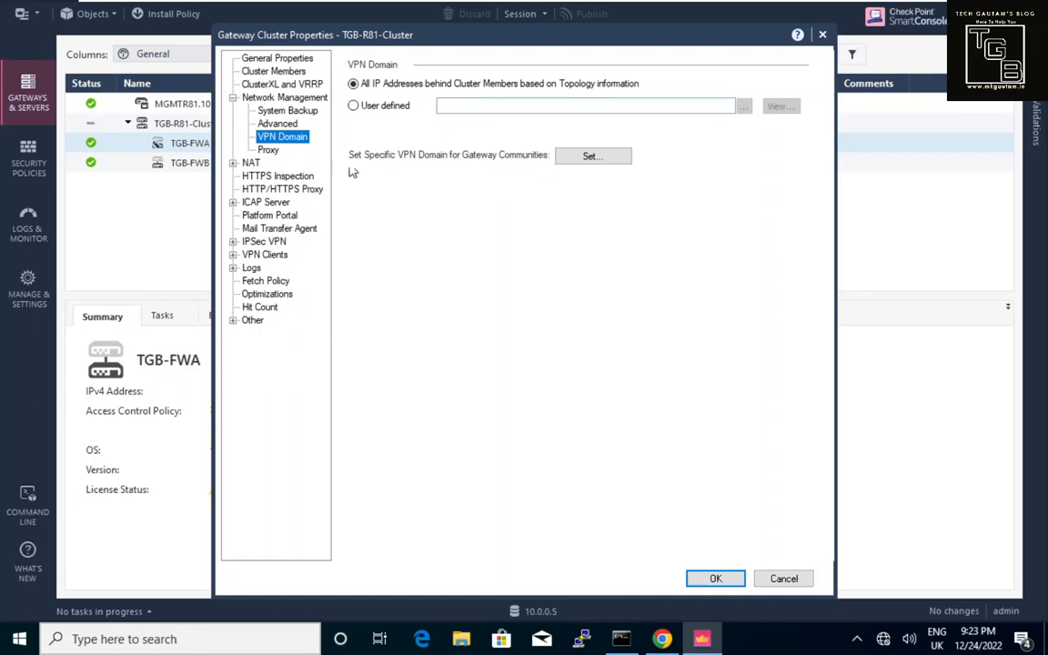
pyautogui.click(270, 152)
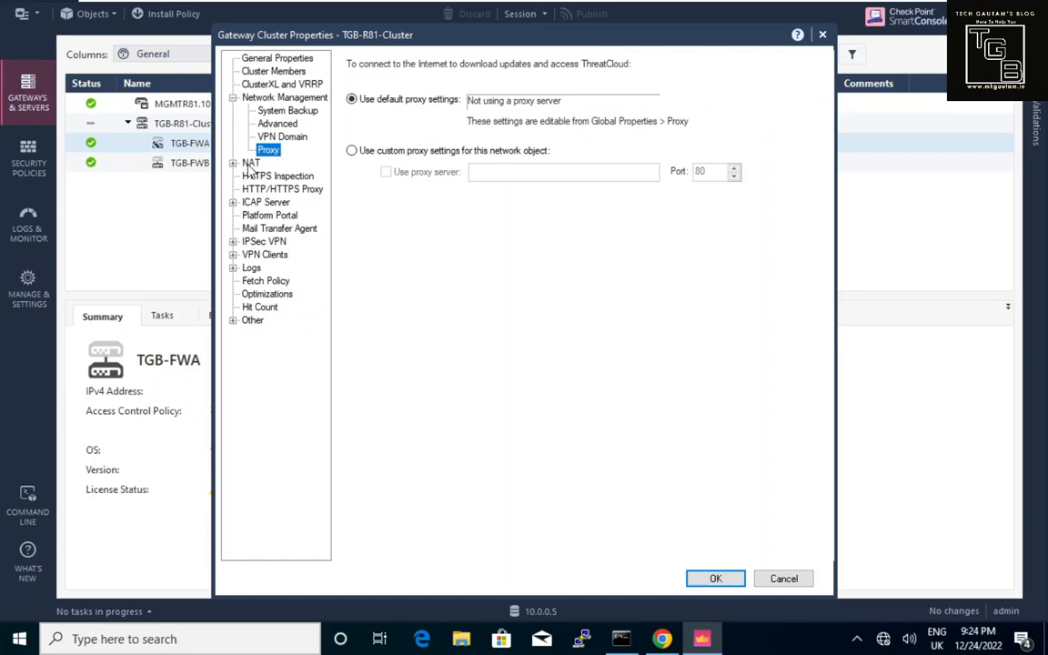
pyautogui.click(249, 165)
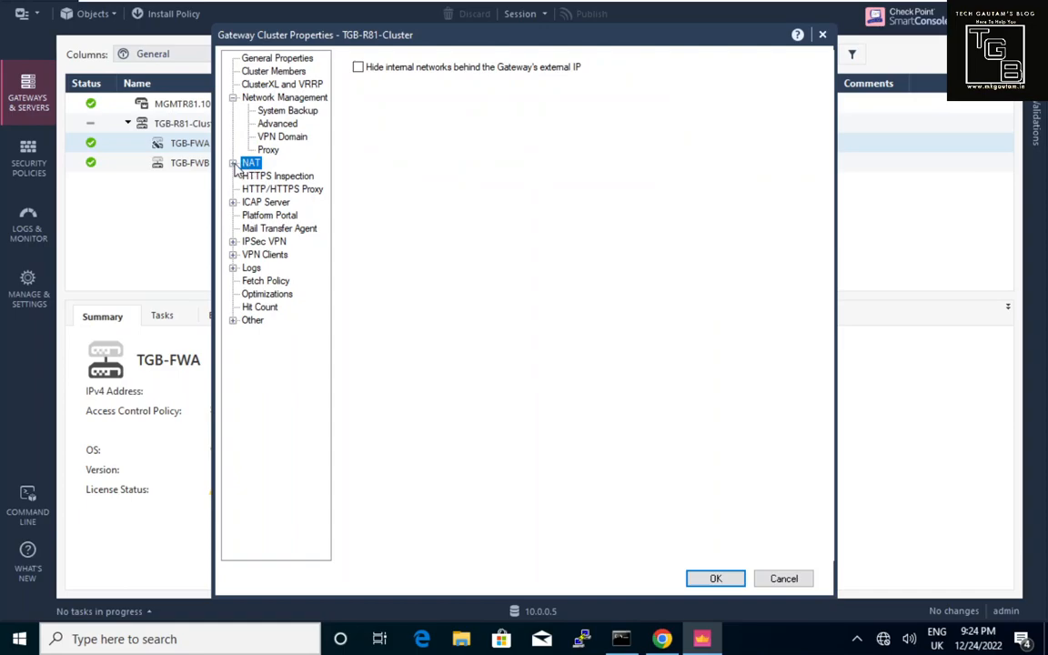
pyautogui.click(233, 164)
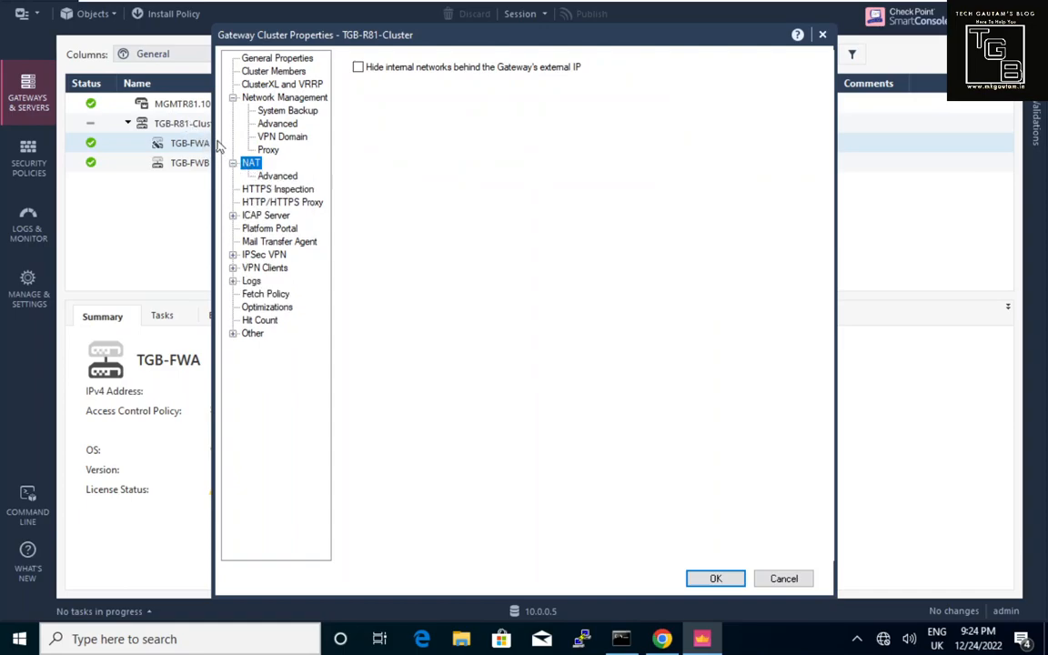
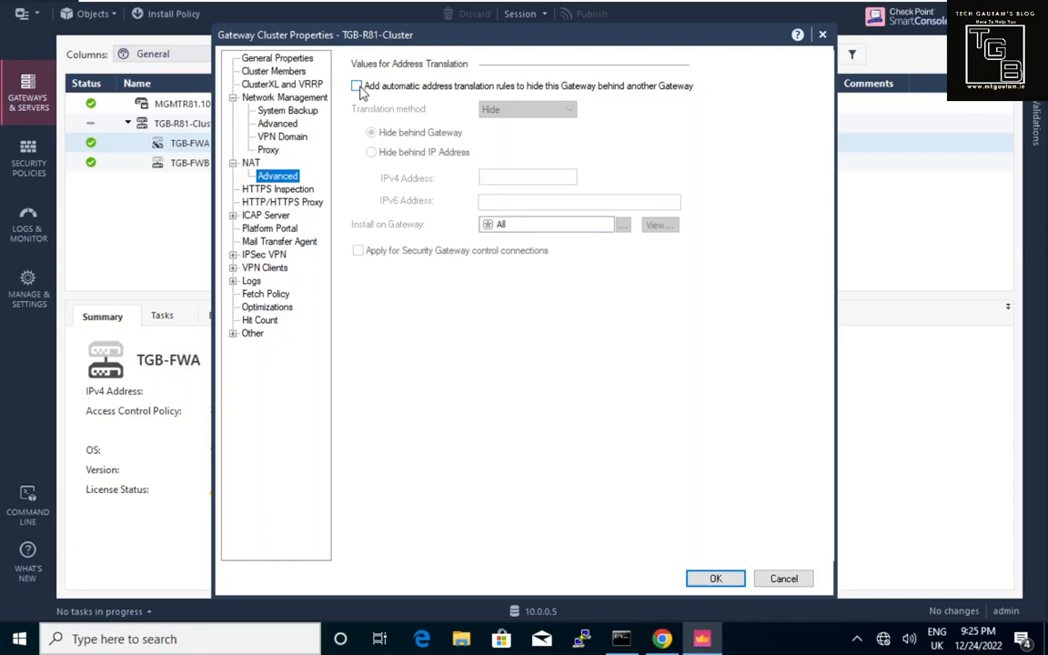
# Leave automatic address translation unchecked, then review the HTTPS Inspection, HTTP/HTTPS Proxy and IPSec VPN pages.
pyautogui.click(357, 87)
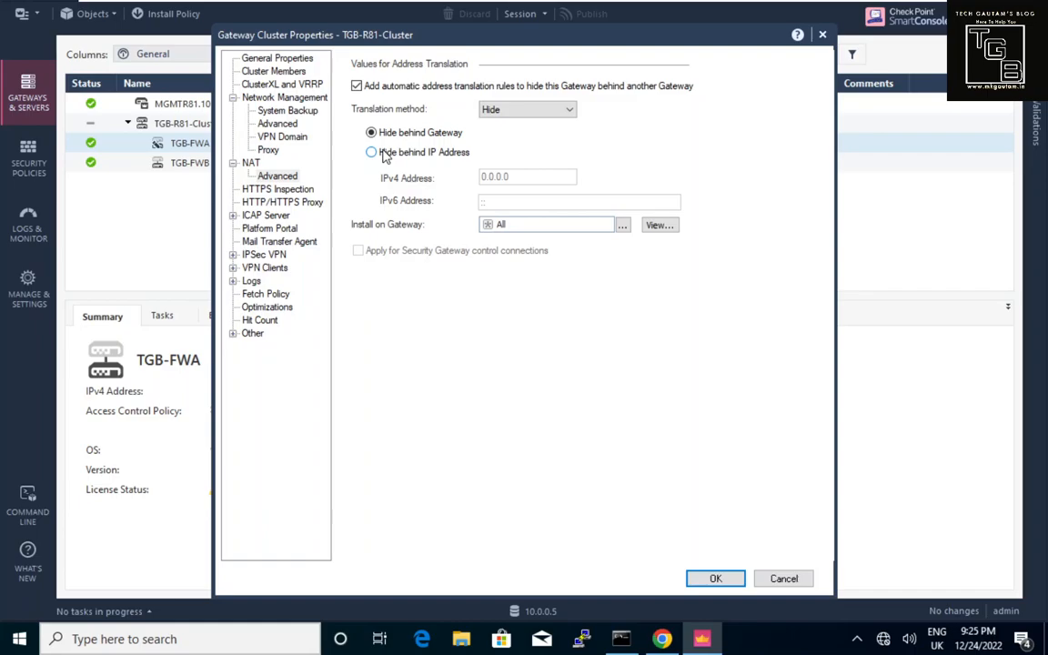
pyautogui.click(357, 86)
pyautogui.click(301, 191)
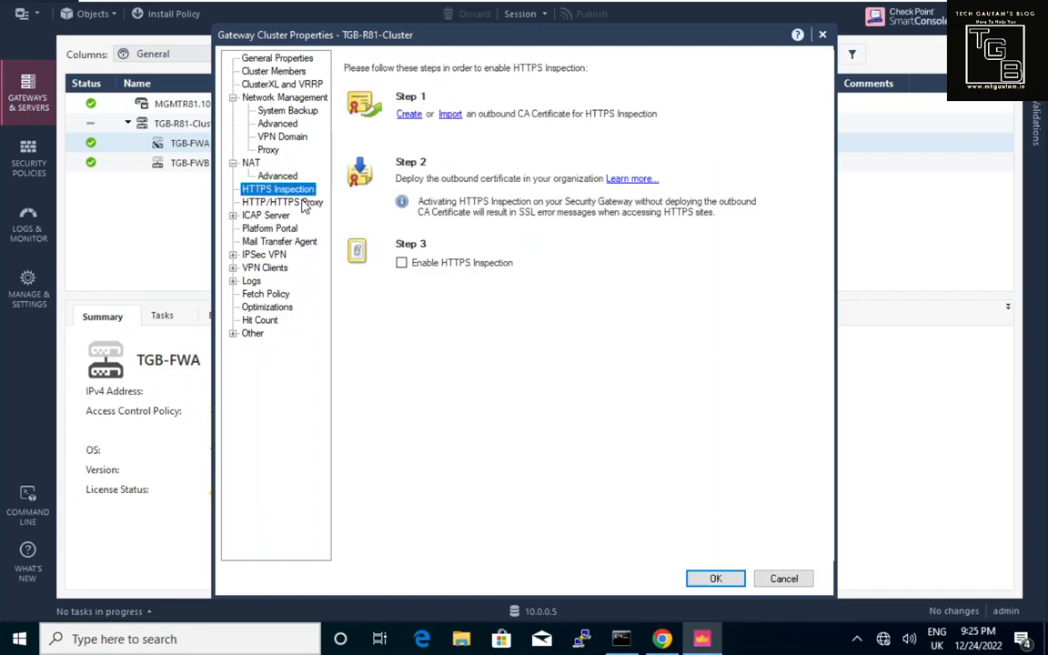
pyautogui.click(304, 205)
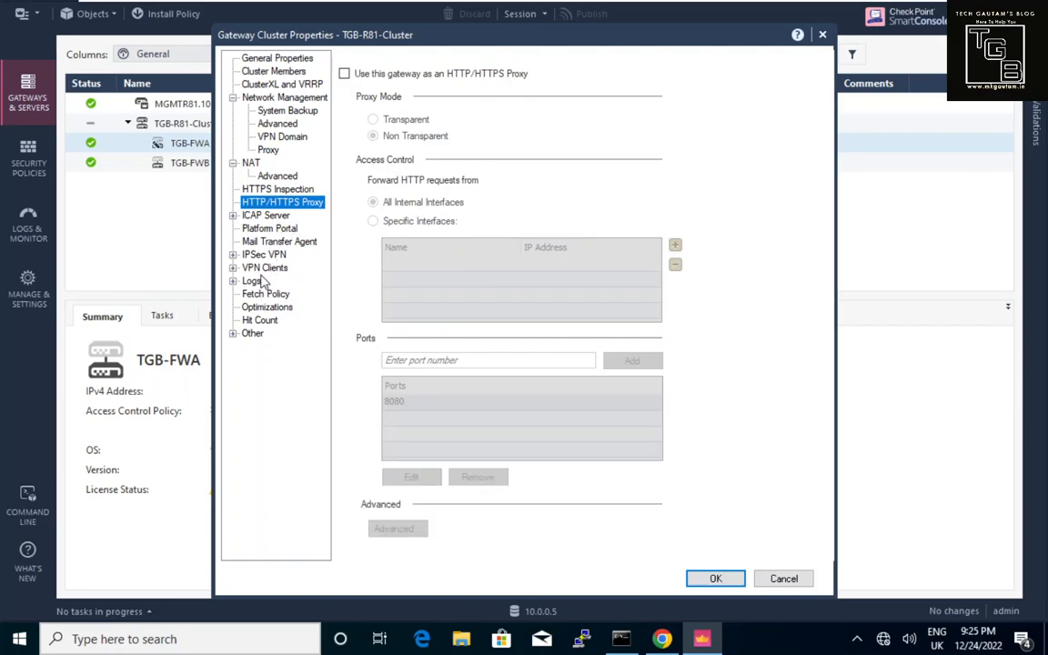
pyautogui.click(261, 256)
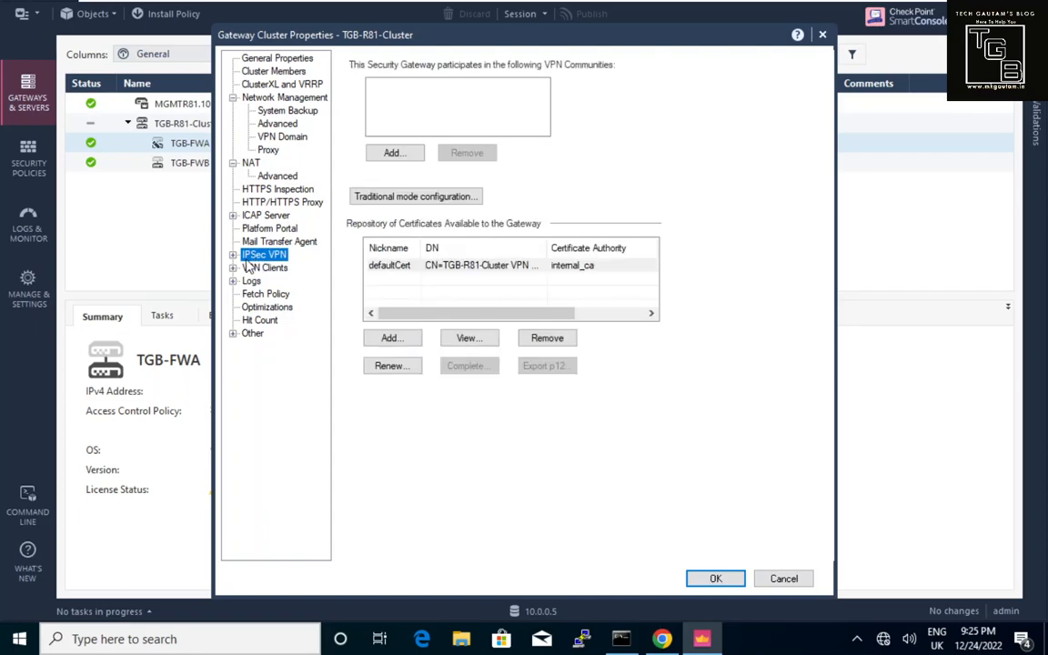
# Expand IPSec VPN, review the Link Selection and VPN Advanced pages, then view VPN Clients.
pyautogui.click(233, 255)
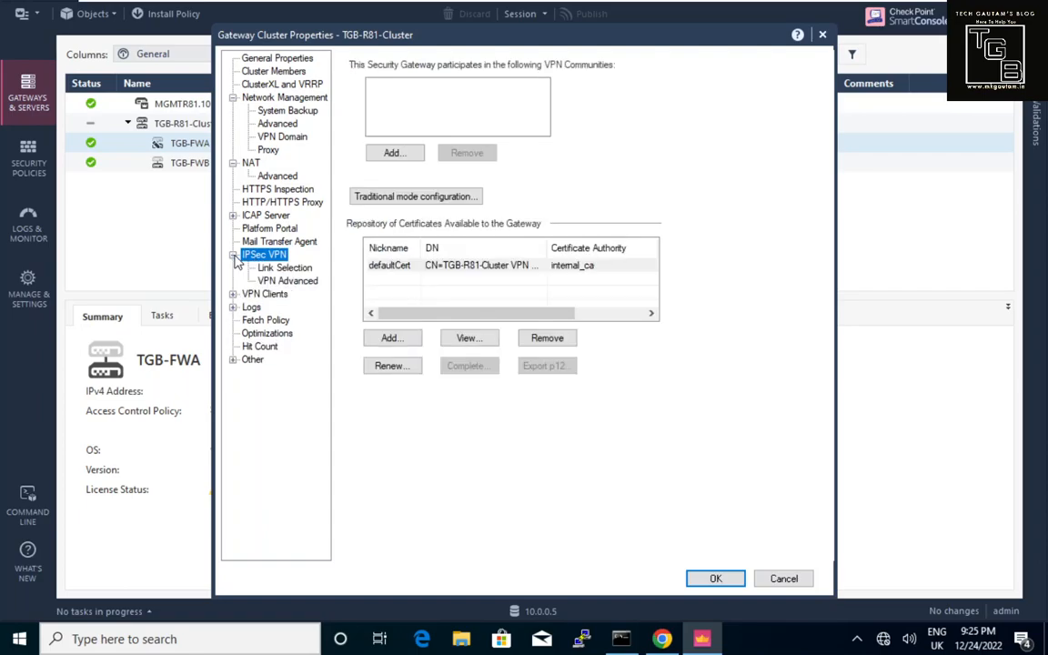
pyautogui.click(277, 269)
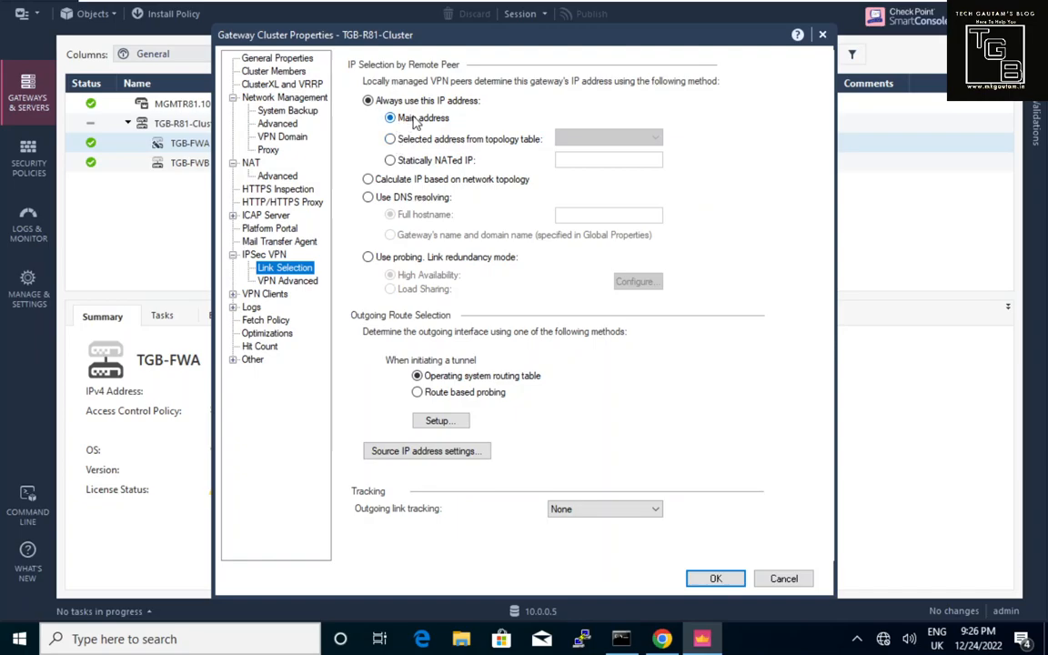
pyautogui.click(306, 283)
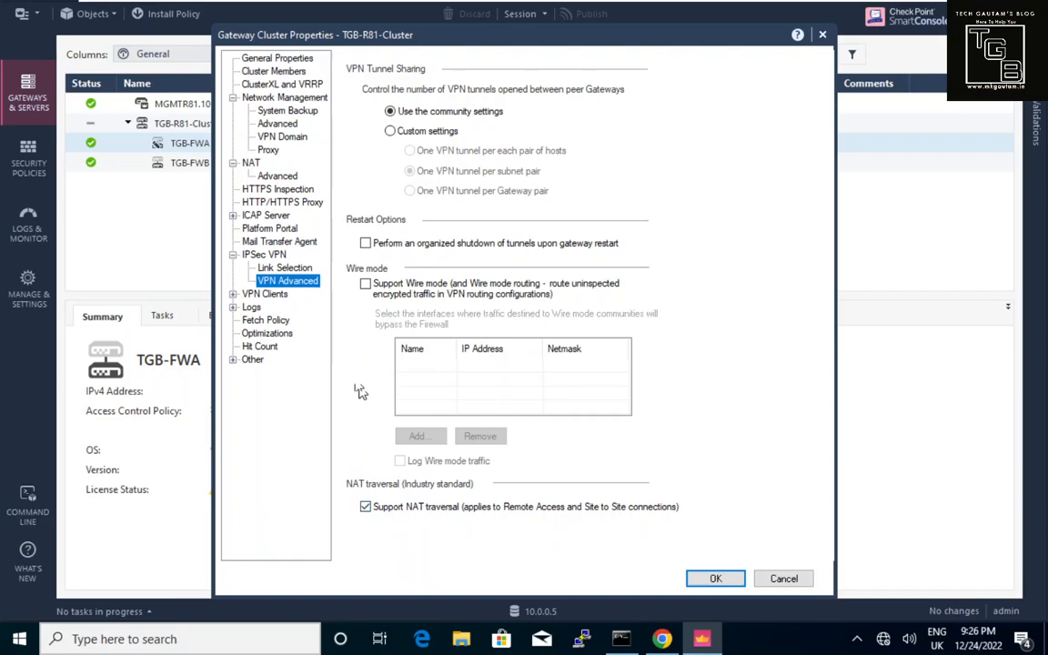
pyautogui.click(248, 295)
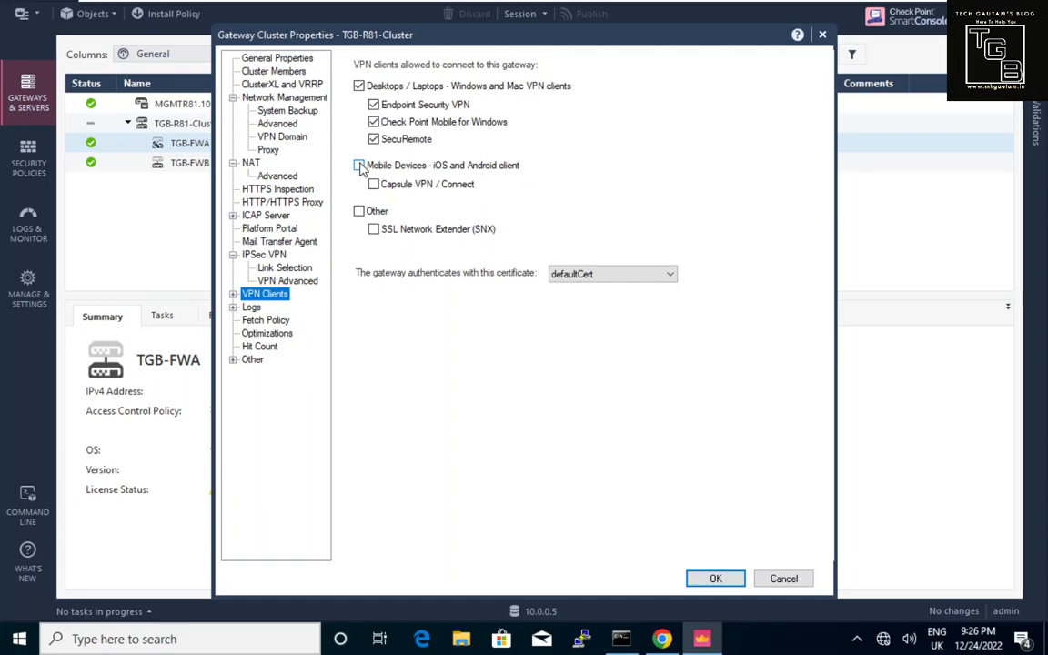
# Check the cluster's Logs destination, then view Local Storage thresholds of 3000, 5000 and 500 MBytes.
pyautogui.click(251, 308)
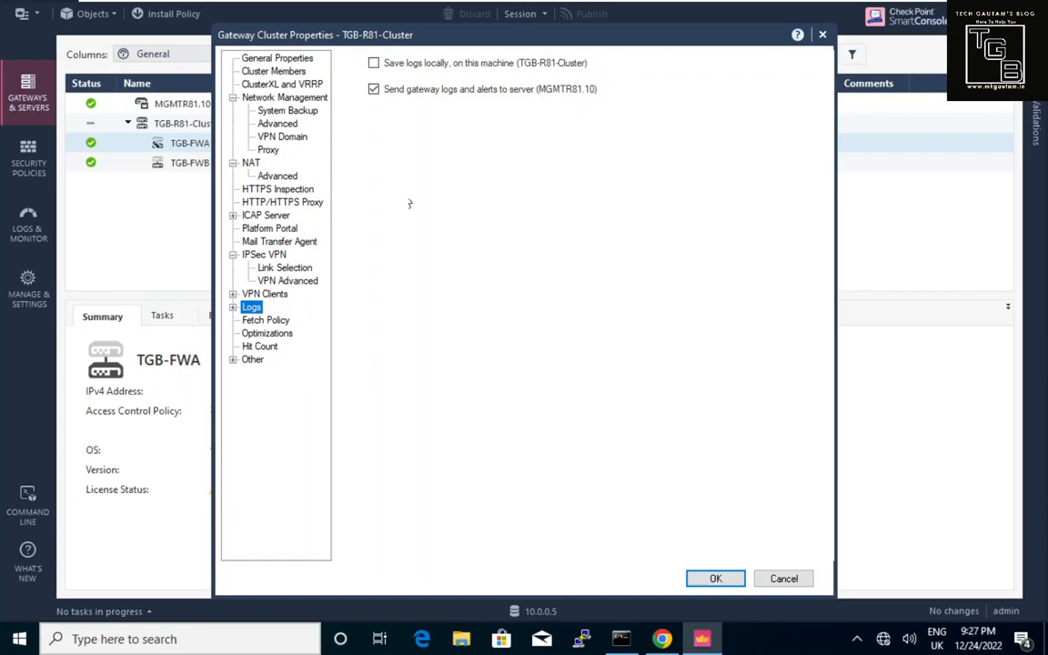
pyautogui.click(233, 308)
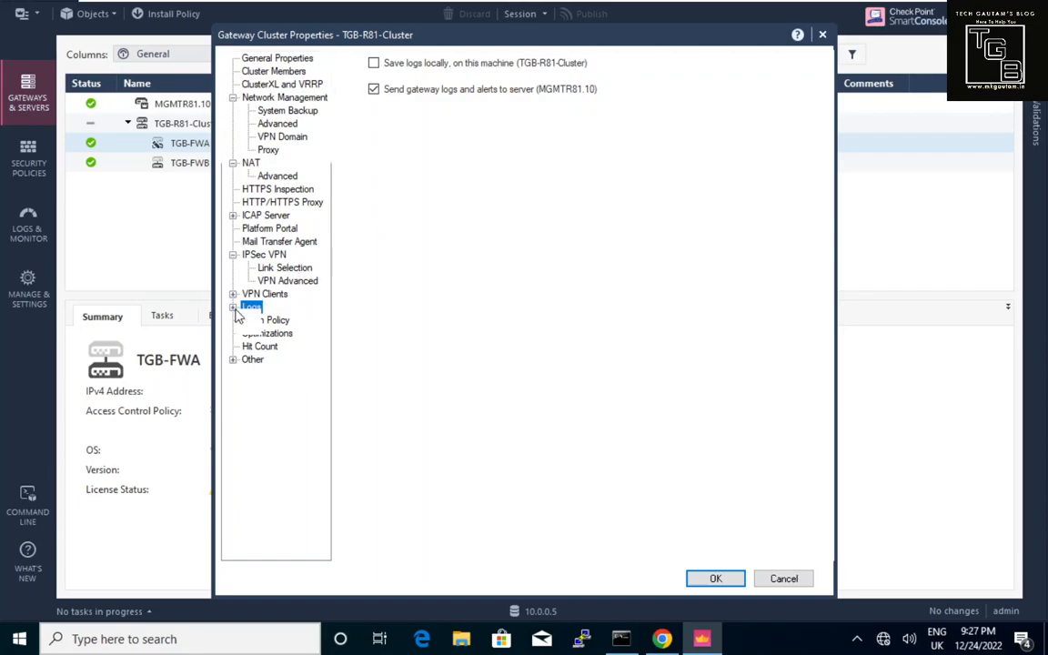
pyautogui.click(284, 322)
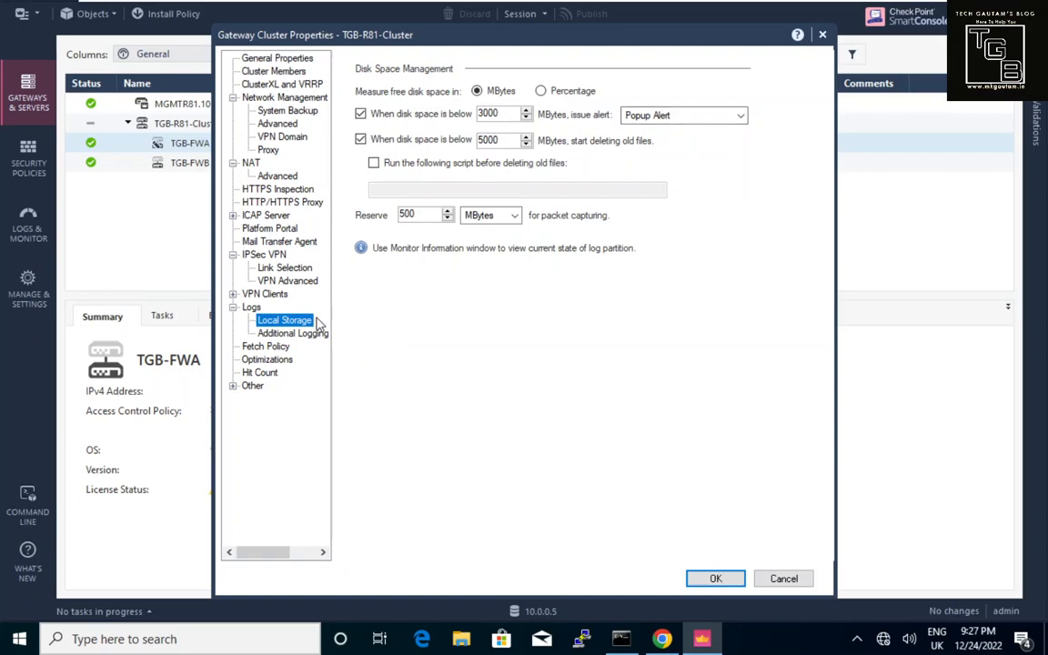
# Review Fetch Policy and Optimizations (25000 connections limit), then view Hit Count with counting enabled.
pyautogui.click(278, 349)
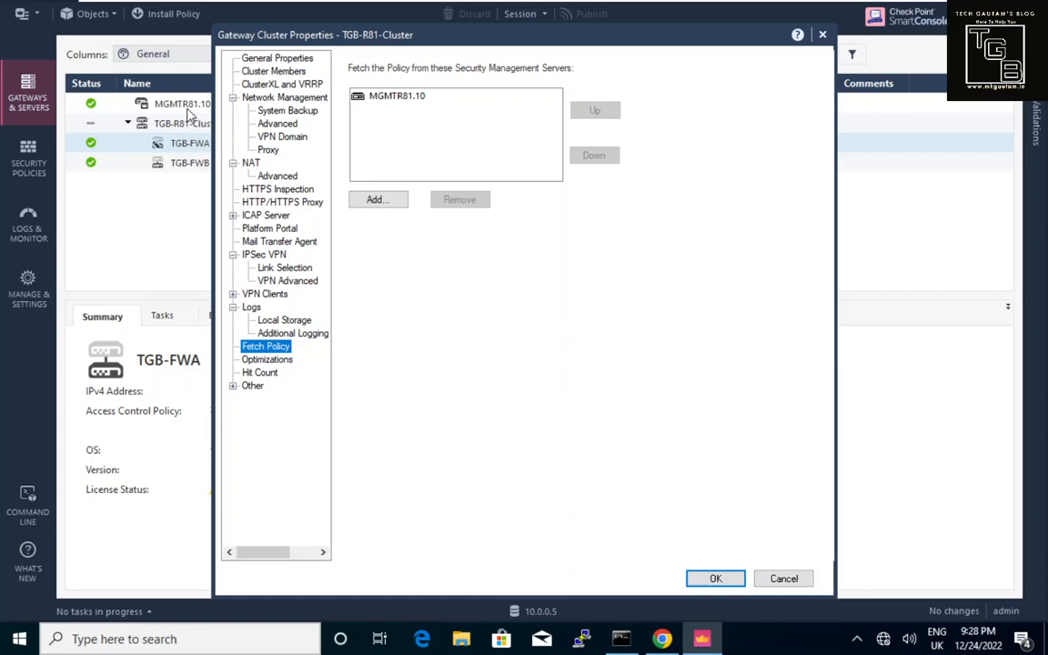
pyautogui.click(285, 362)
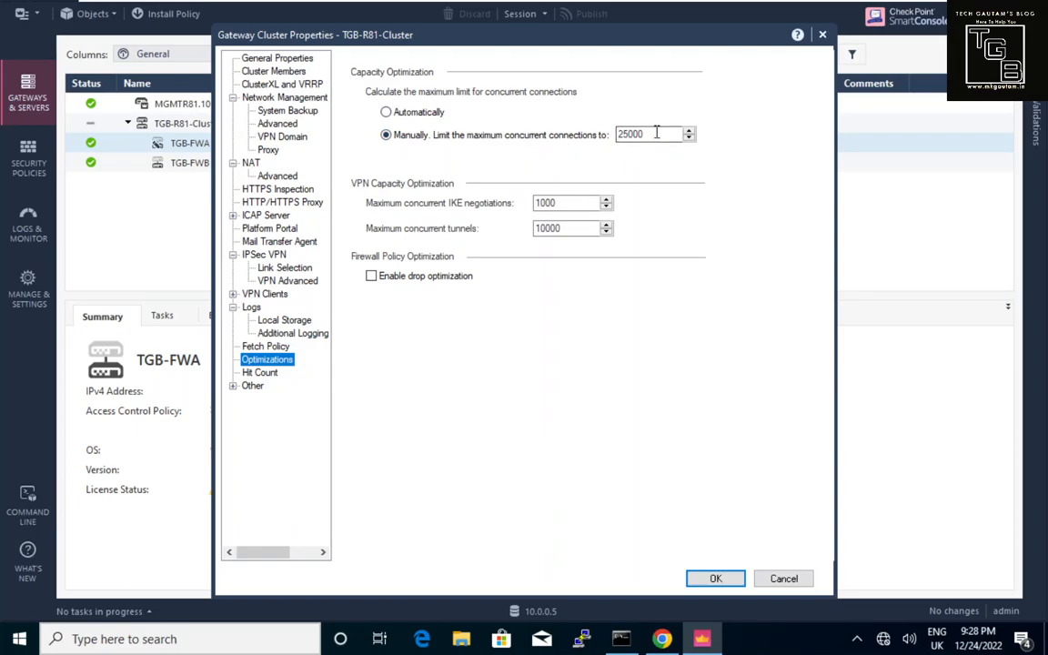
pyautogui.moveTo(657, 132); pyautogui.dragTo(612, 128)
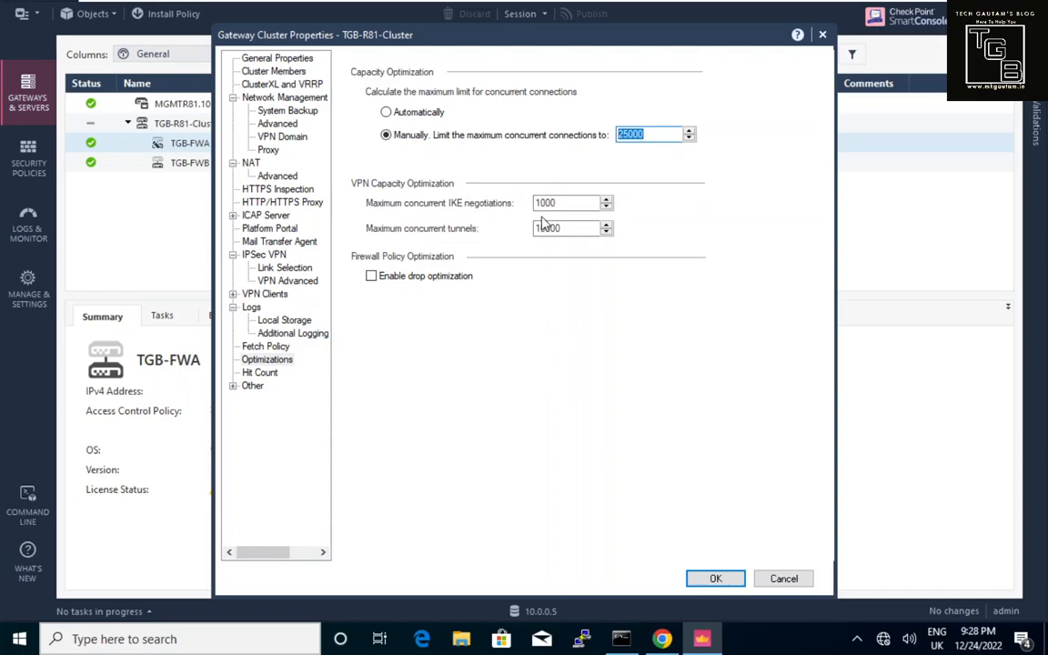
pyautogui.click(268, 375)
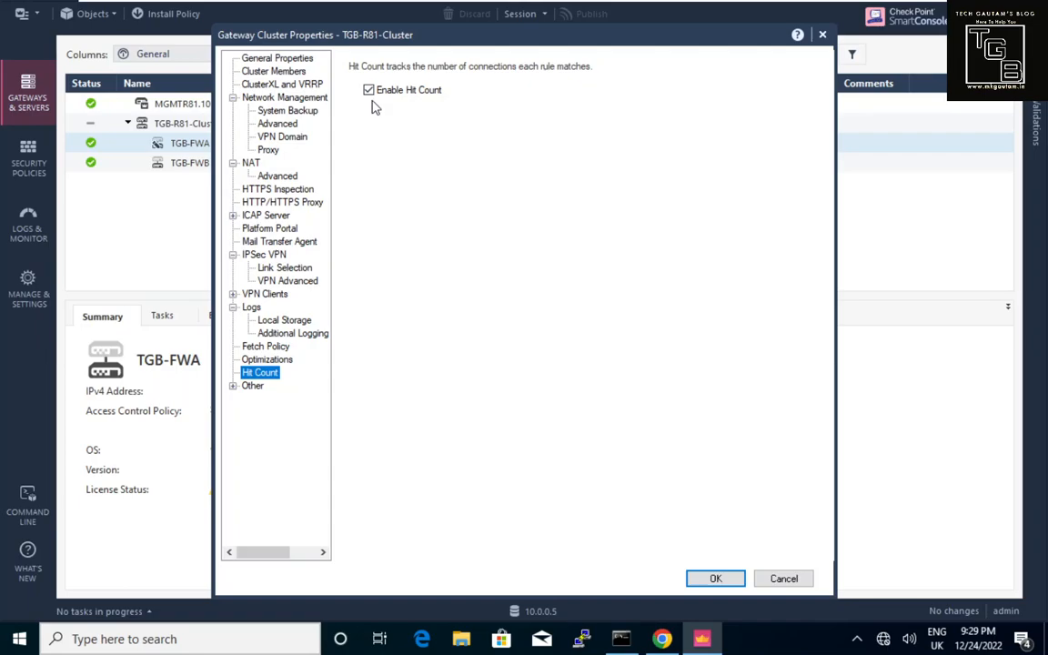
# Browse SMTP, SAM, Connection Persistence, Permissions to Install and Legacy Authentication, then cancel without saving.
pyautogui.click(253, 387)
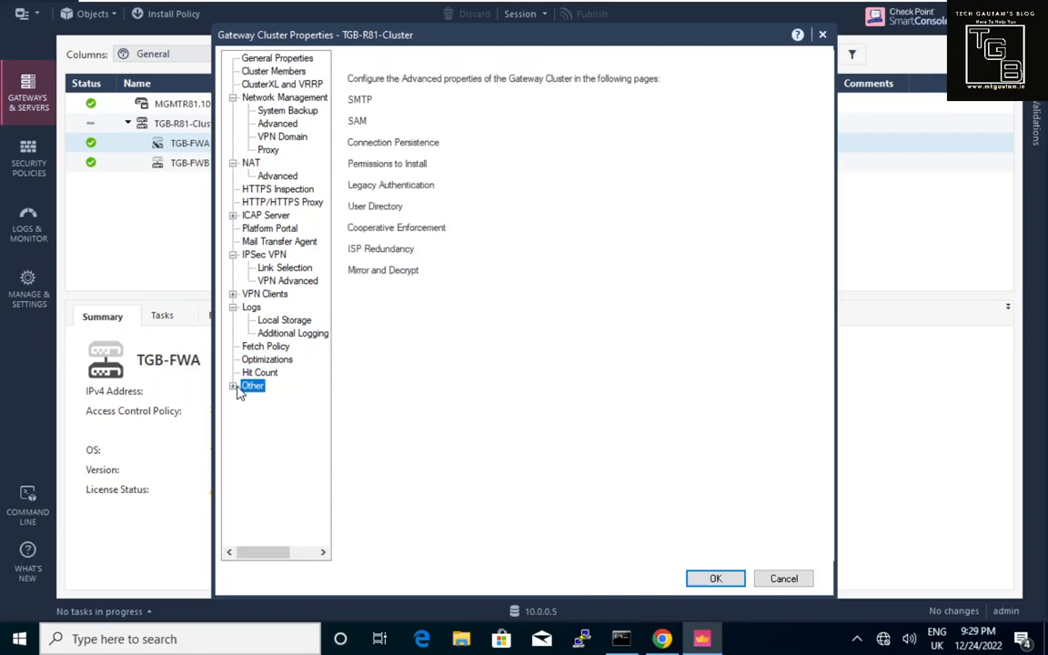
pyautogui.click(233, 387)
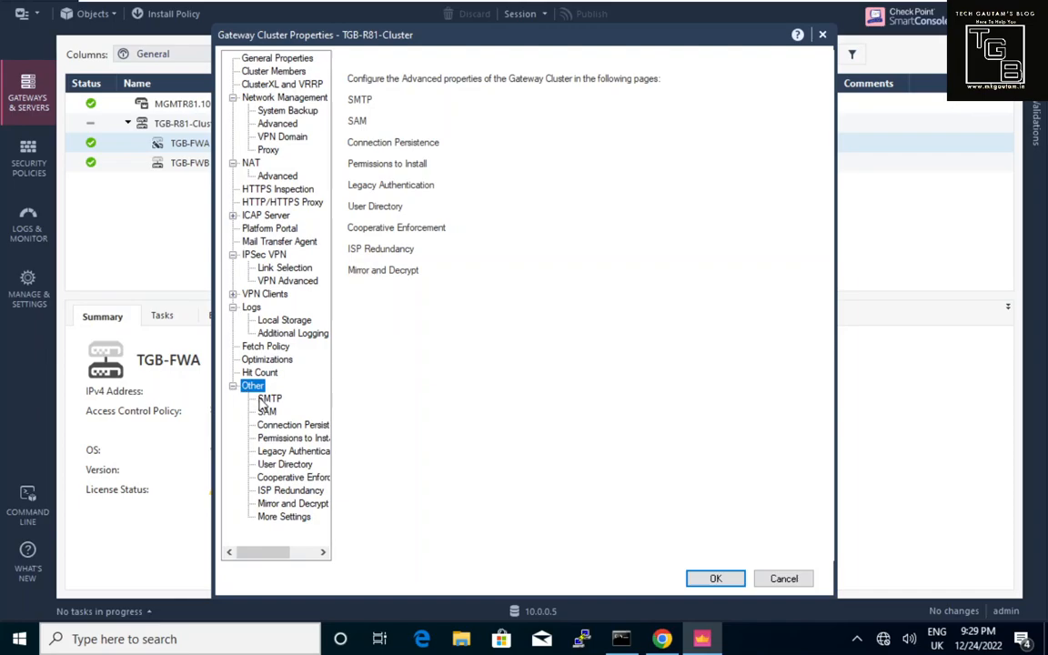
pyautogui.click(266, 401)
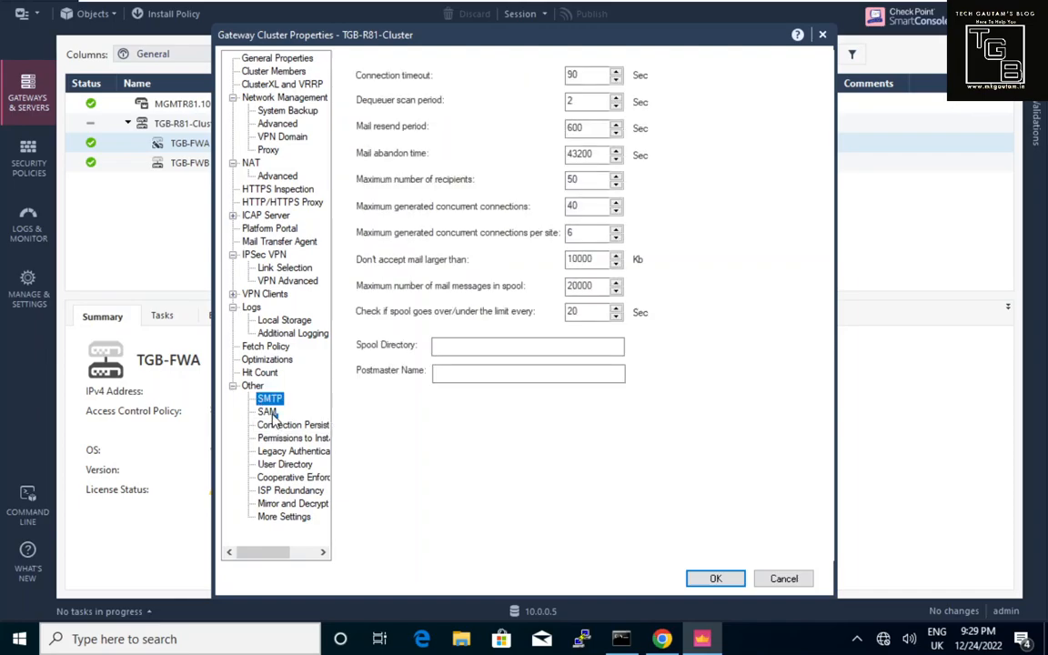
pyautogui.click(269, 412)
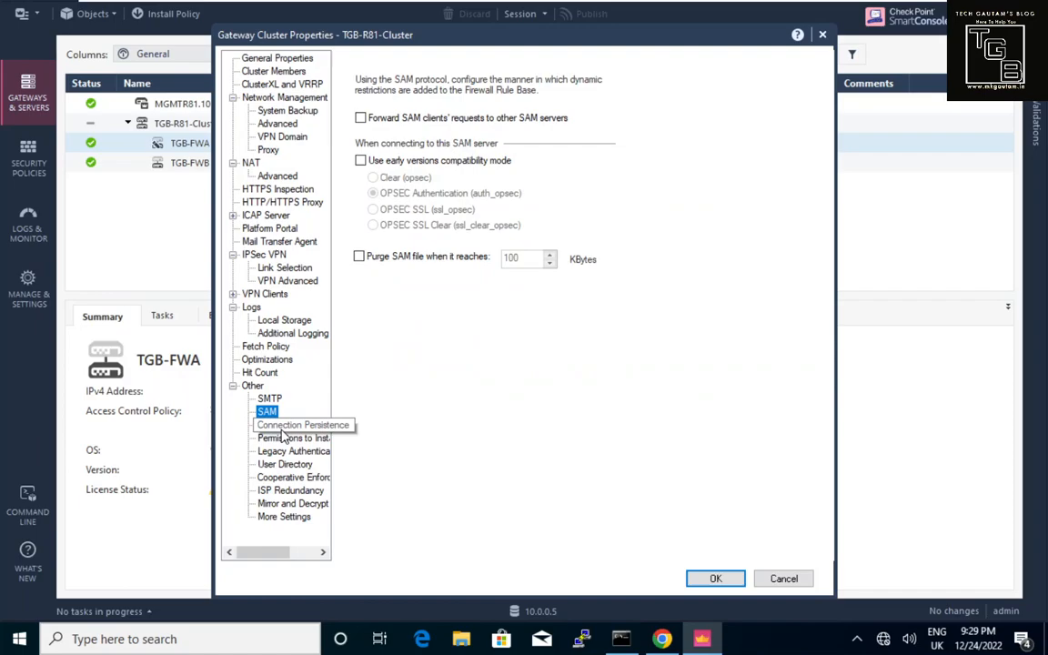
pyautogui.click(282, 429)
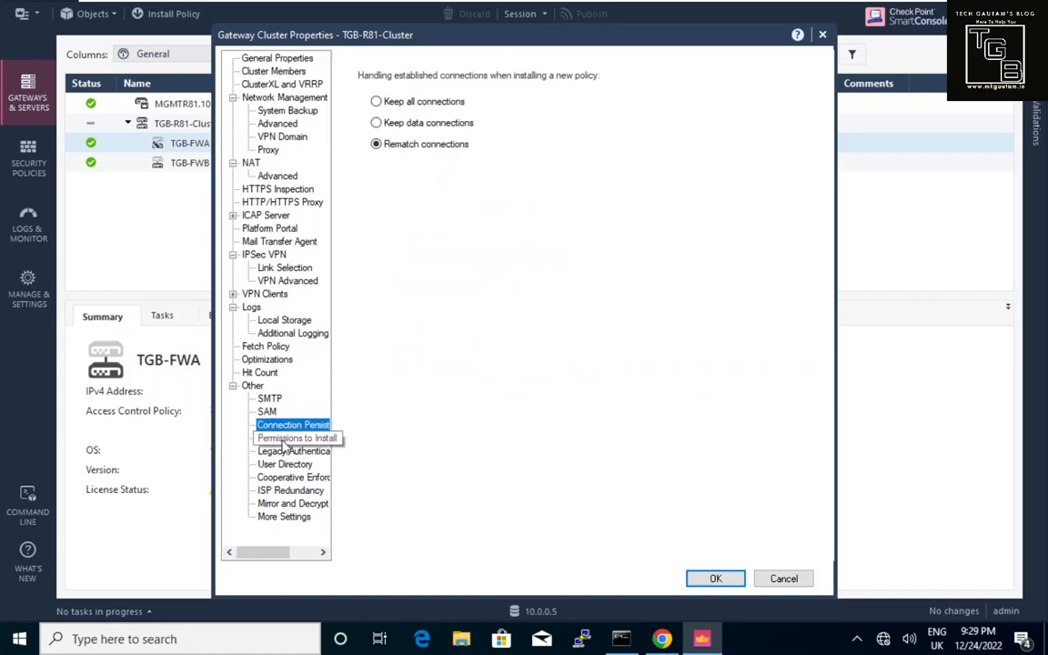
pyautogui.click(283, 440)
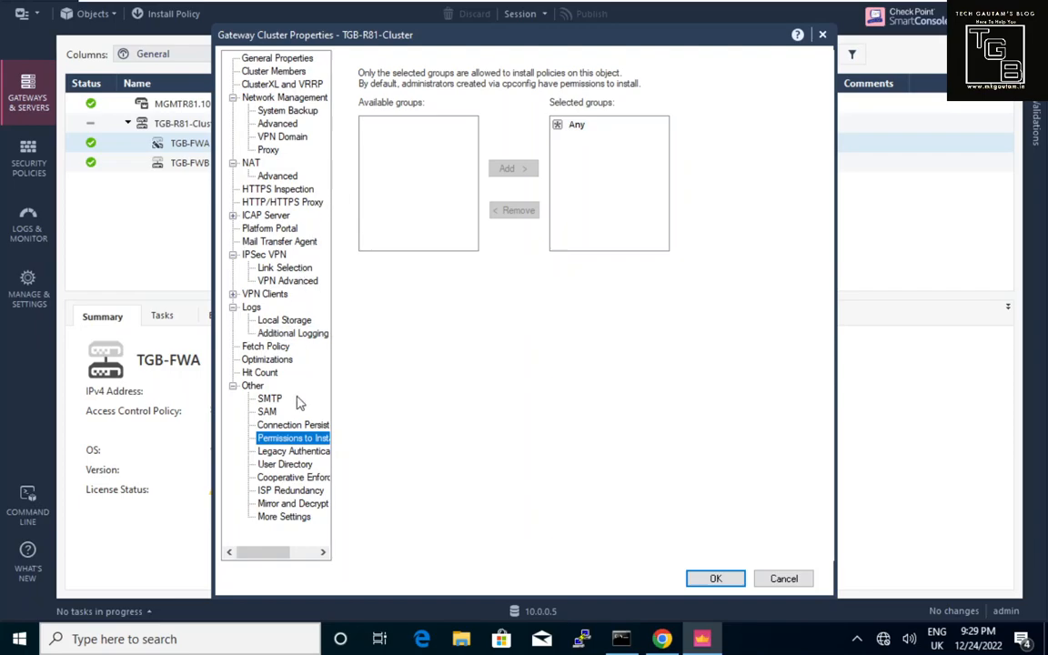
pyautogui.click(289, 451)
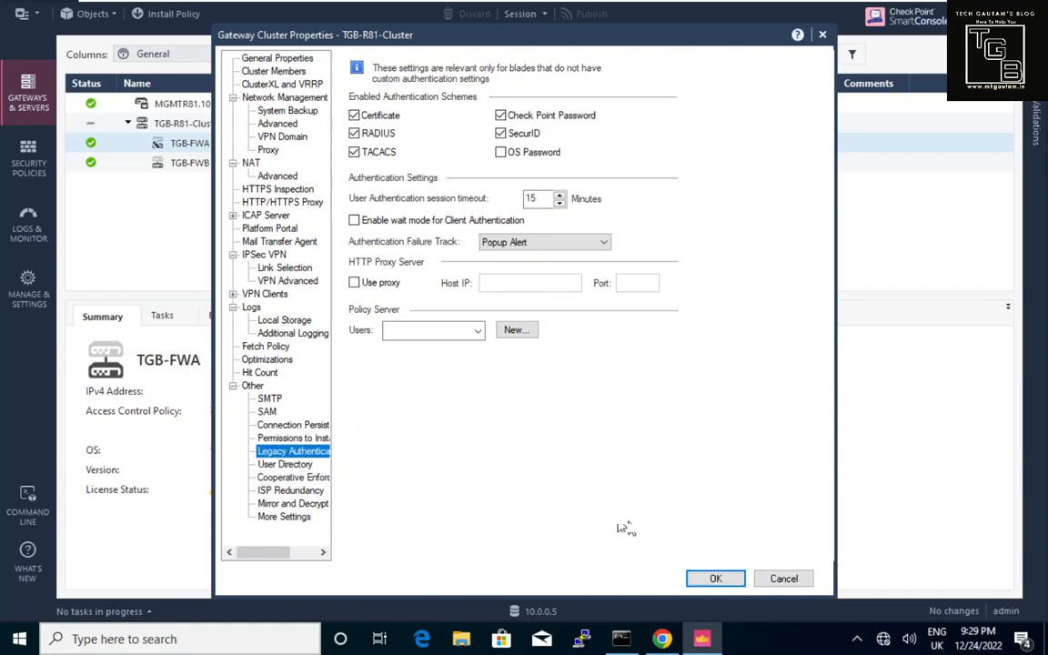
pyautogui.click(775, 581)
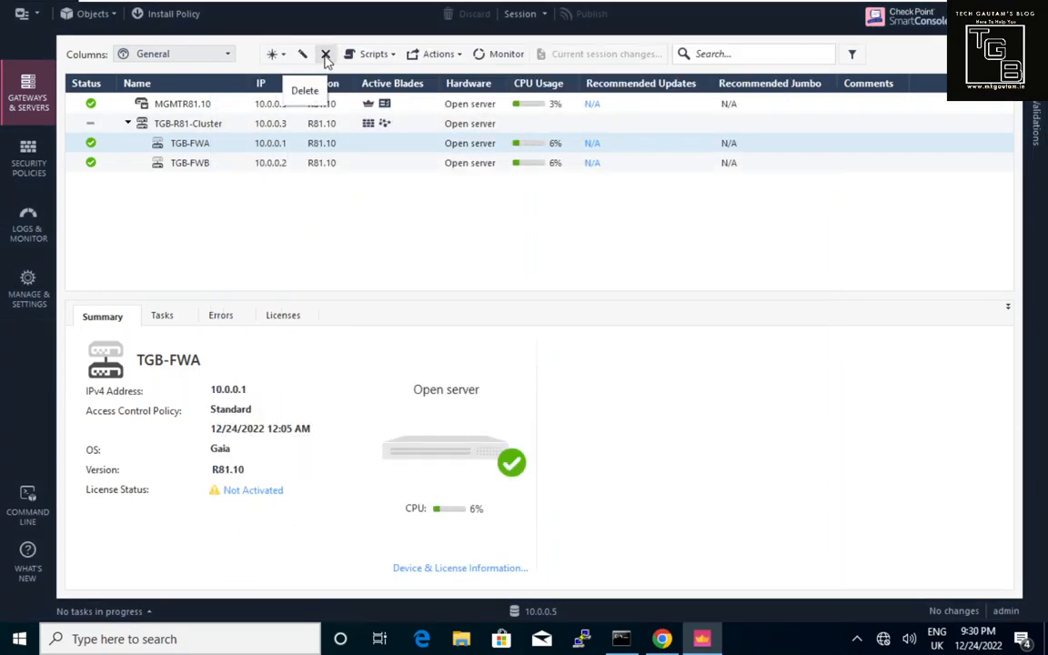
# Show TGB-FWB's summary, cancel a One Time Script without running it, then bring up device actions.
pyautogui.click(208, 164)
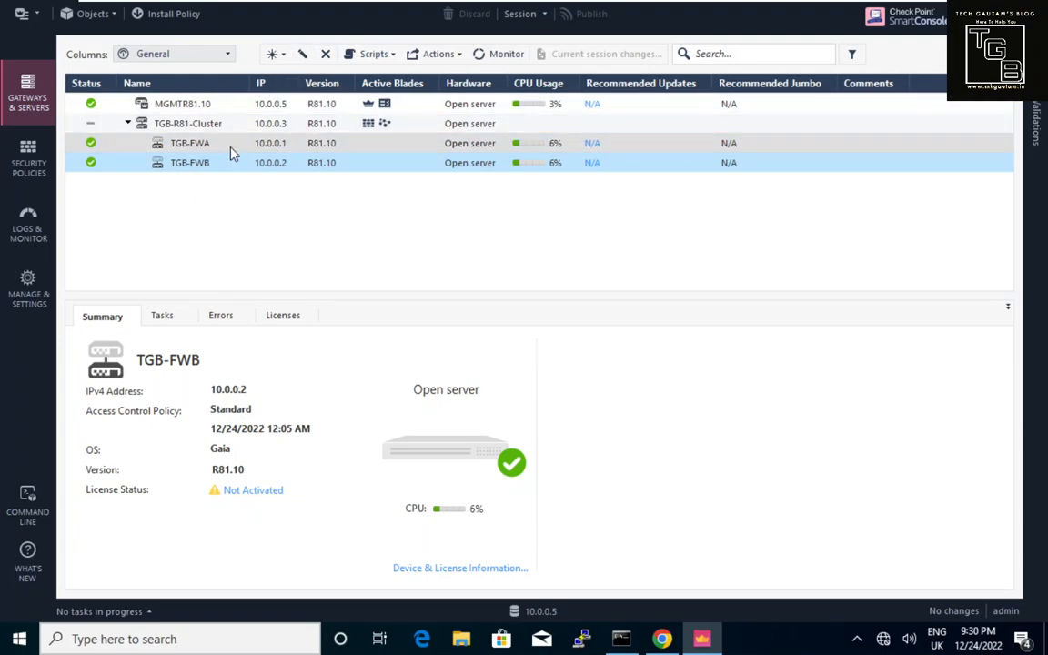
pyautogui.click(390, 55)
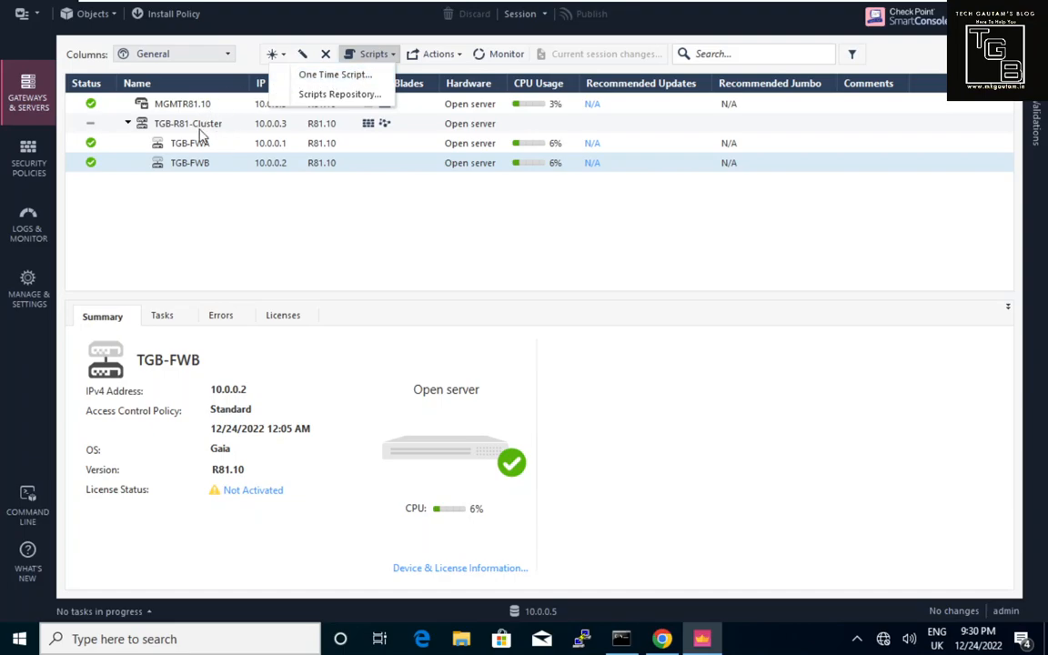
pyautogui.click(312, 84)
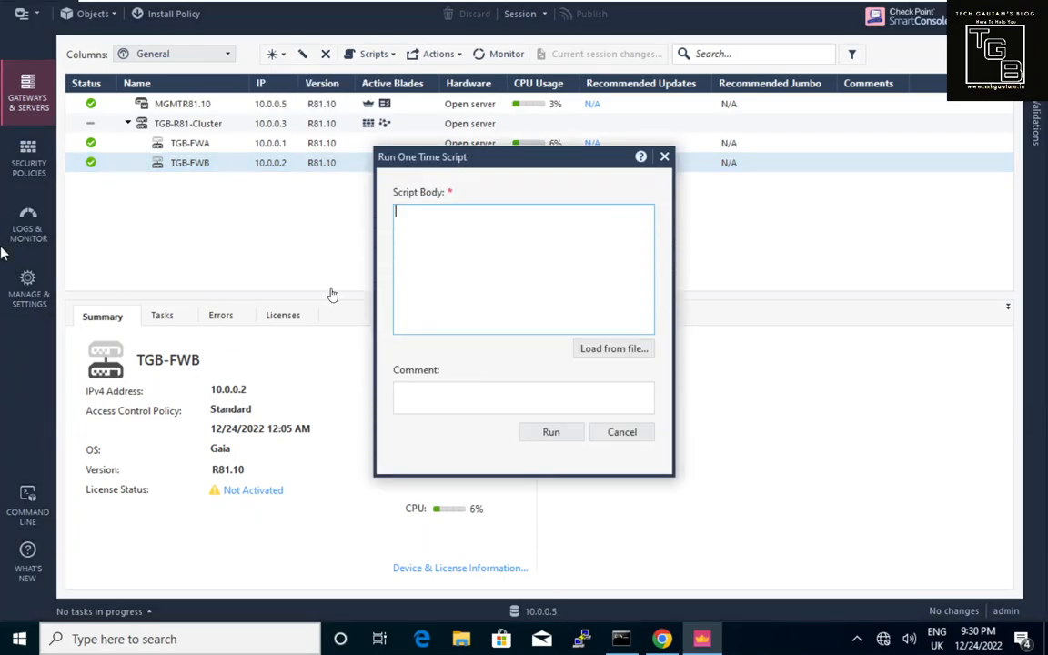
pyautogui.click(424, 237)
pyautogui.click(622, 434)
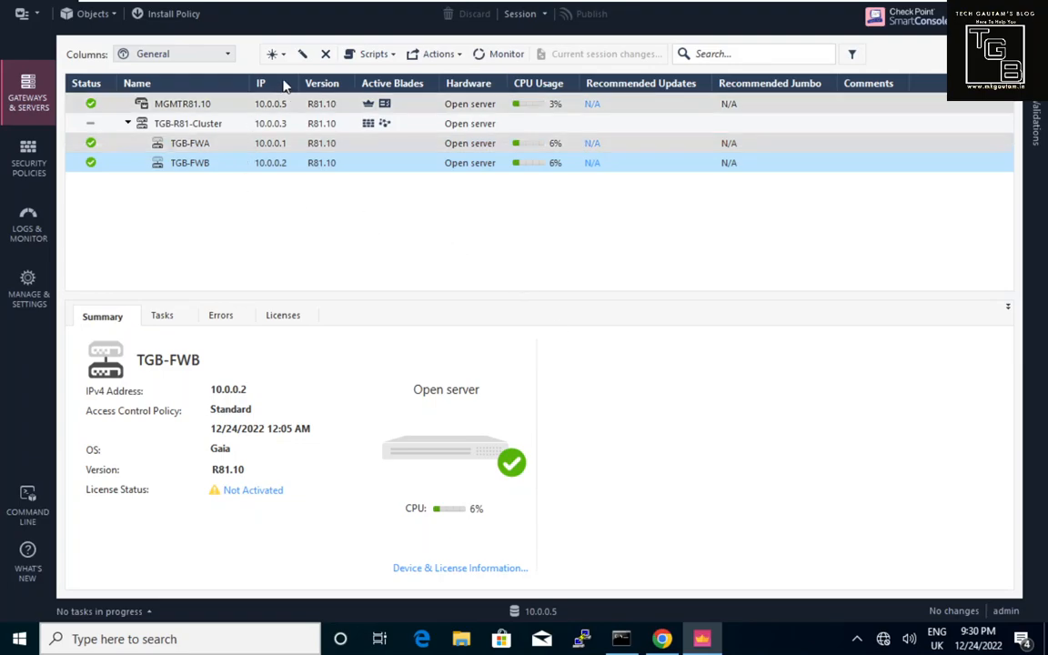
pyautogui.click(455, 64)
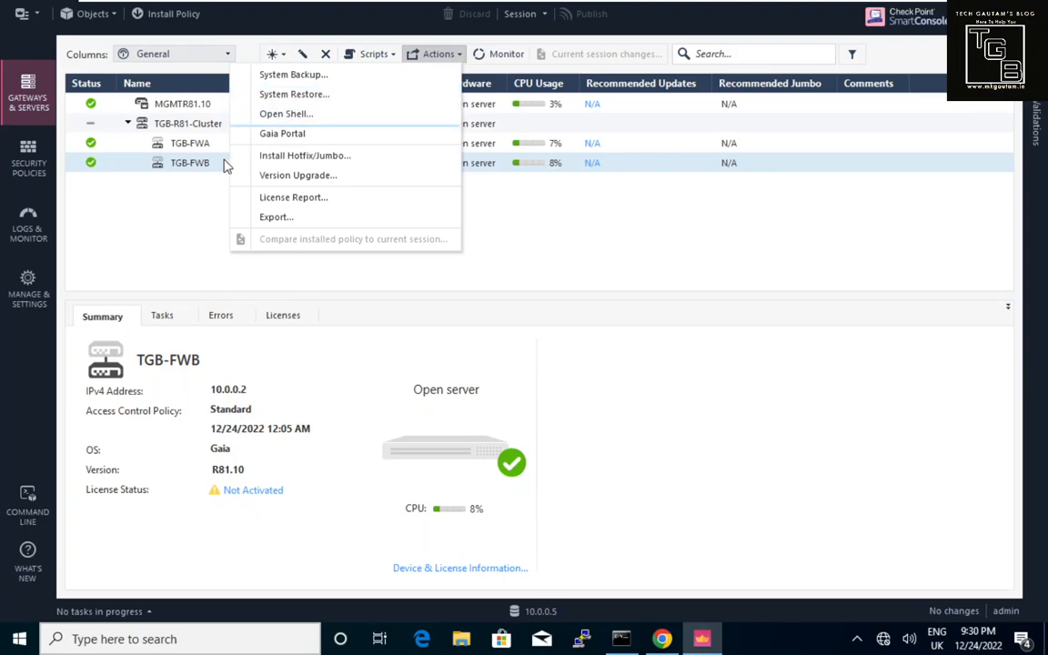
# Log in to a TGB-FWB shell as admin with its password and accept the SSH fingerprint.
pyautogui.click(278, 116)
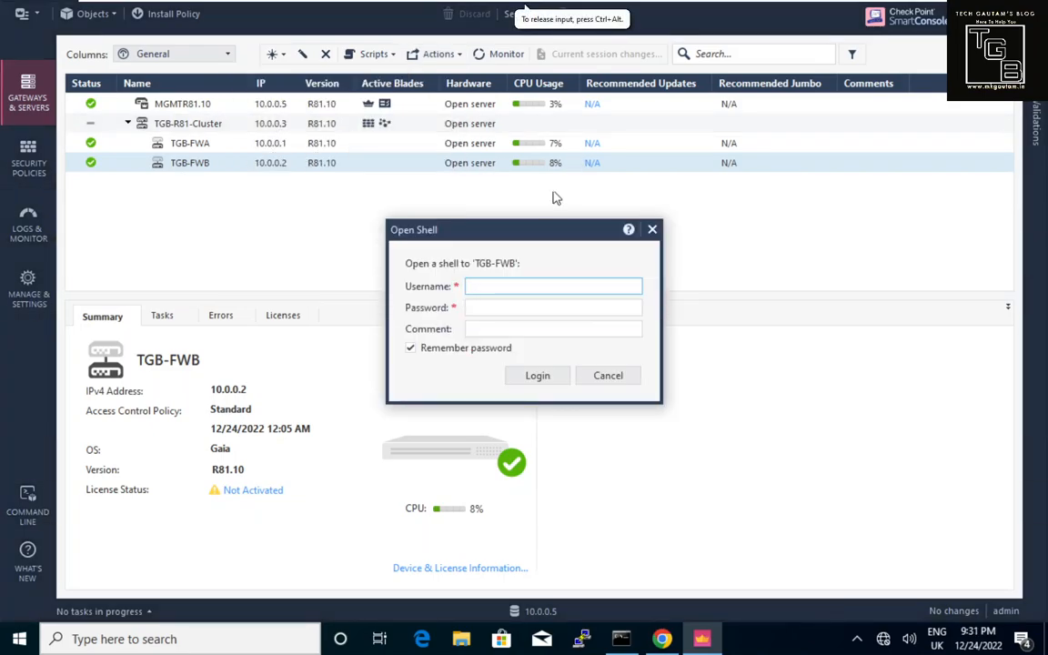
pyautogui.click(551, 285)
pyautogui.write('admin')
pyautogui.press('Tab')
pyautogui.write('•••')
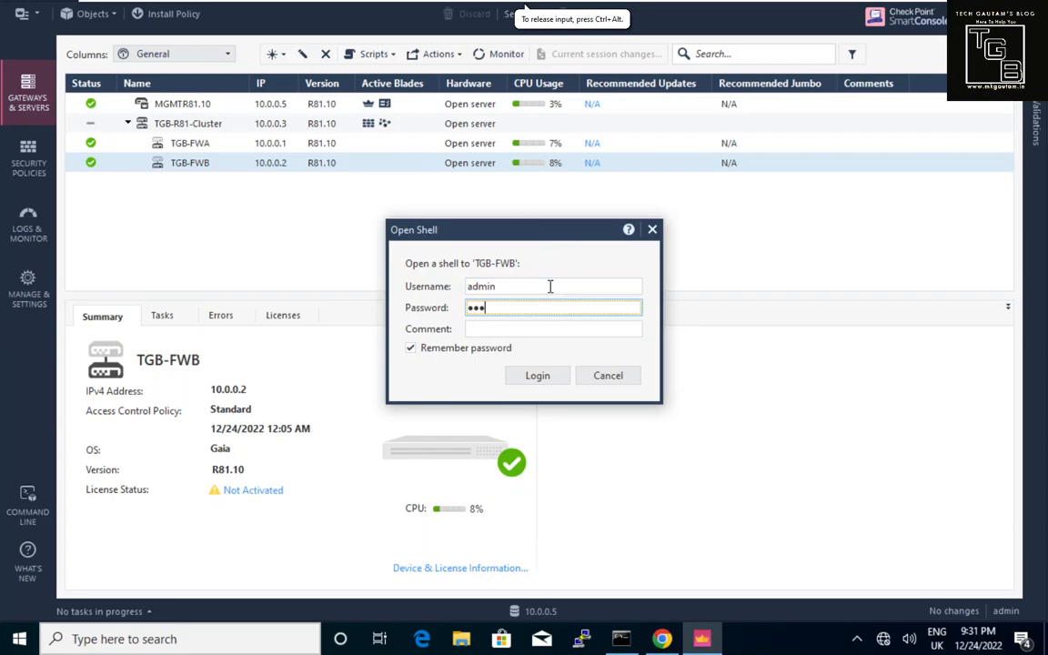
pyautogui.write('••')
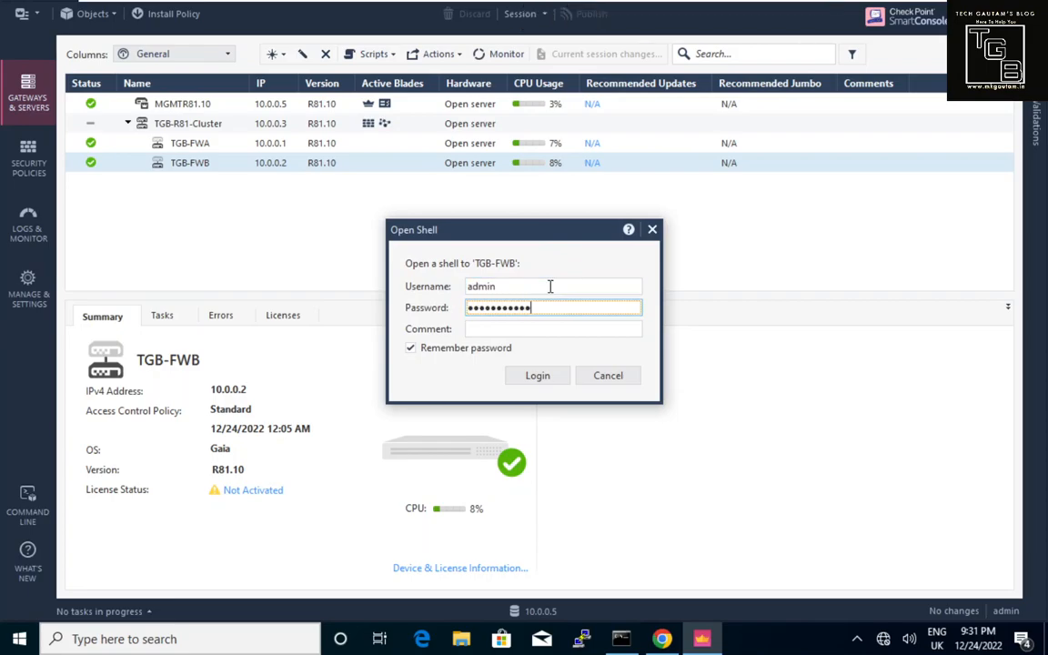
pyautogui.click(542, 378)
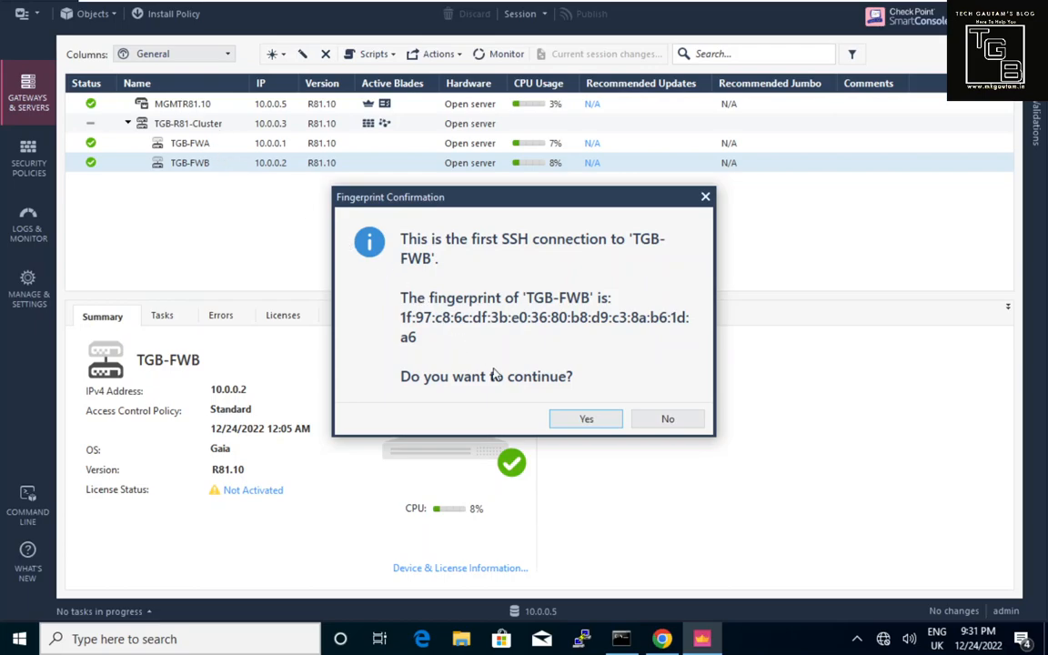
pyautogui.click(561, 422)
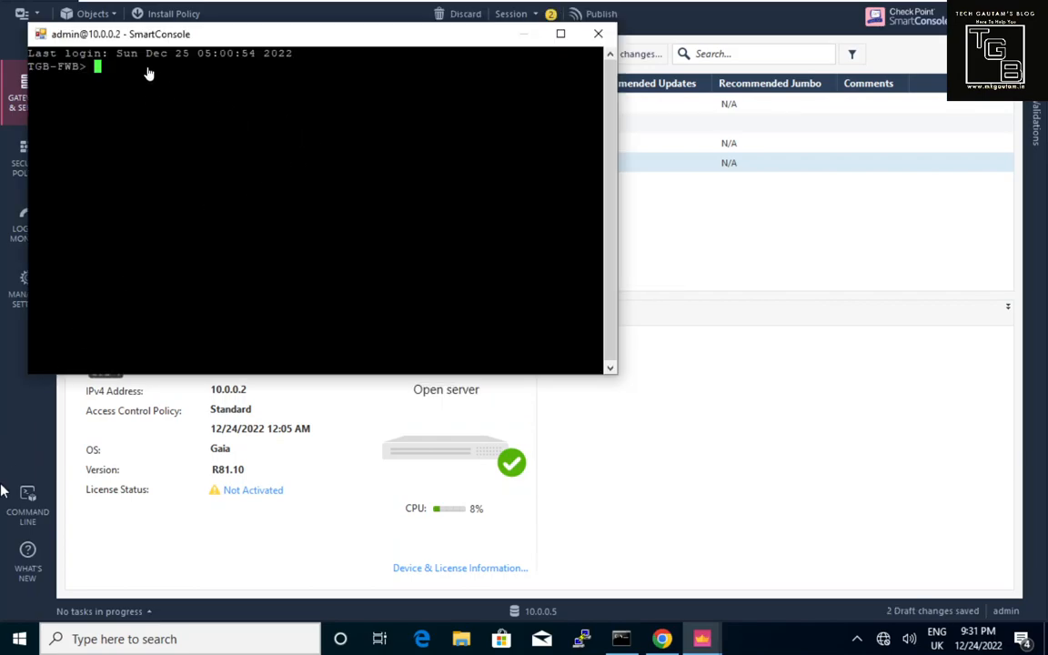
# Move the terminal window toward the centre and end the shell session with exit.
pyautogui.moveTo(160, 44); pyautogui.dragTo(322, 124)
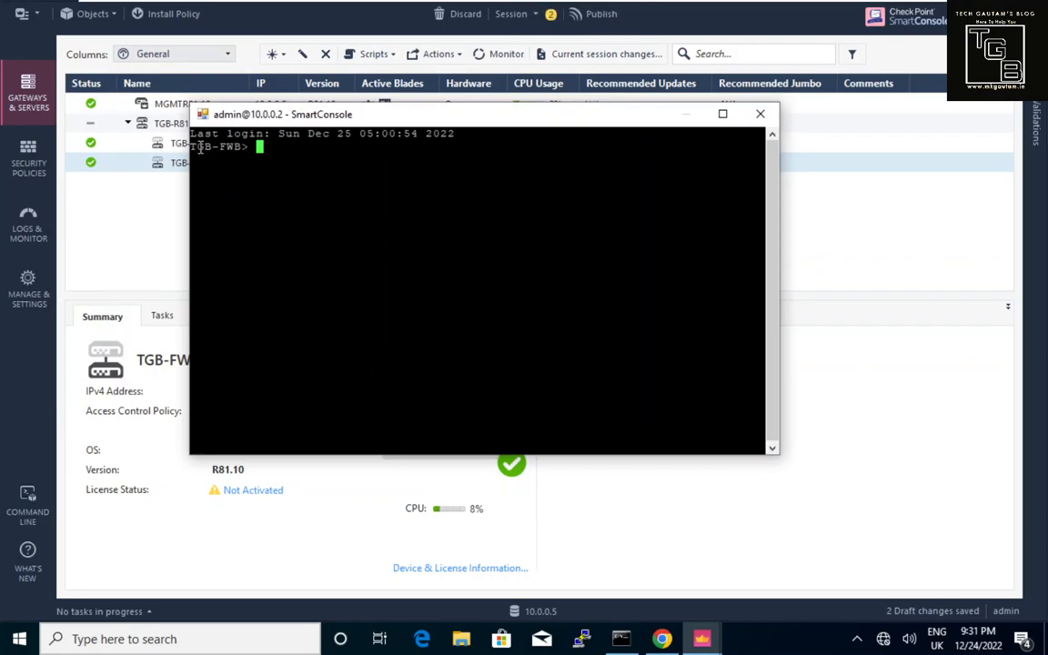
pyautogui.write('exit')
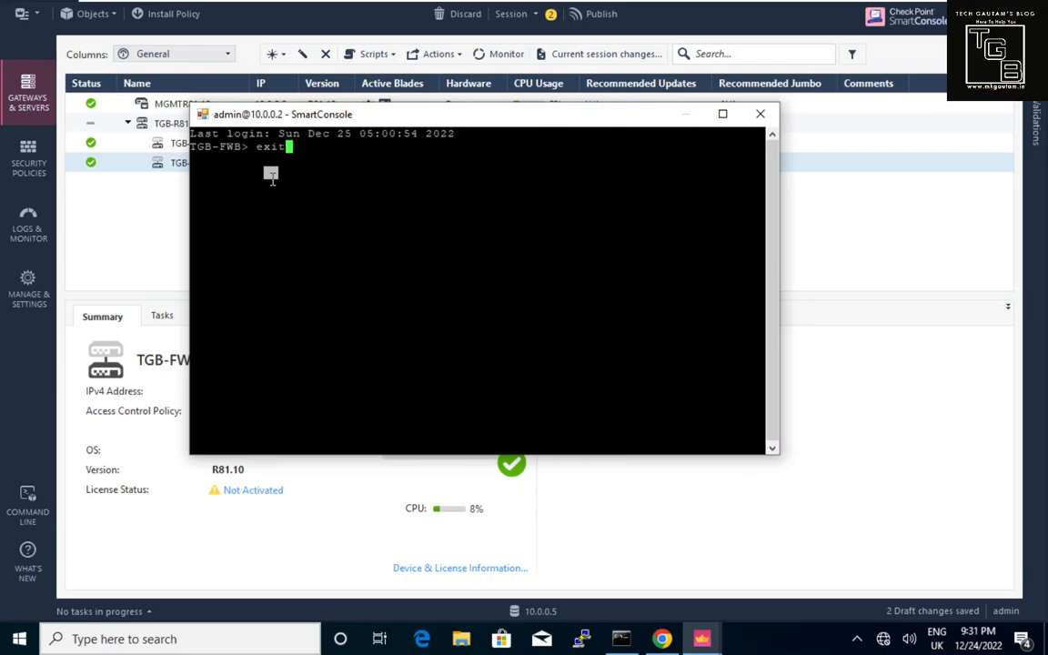
pyautogui.press('Return')
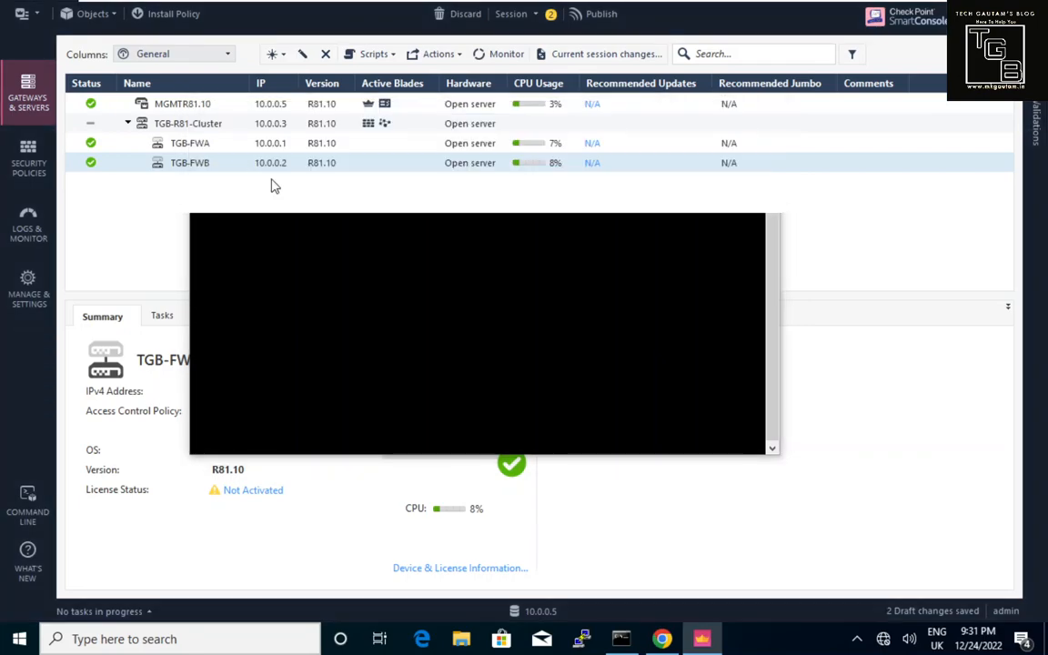
# Show TGB-R81-Cluster's summary and start a shell login to it as admin.
pyautogui.click(215, 131)
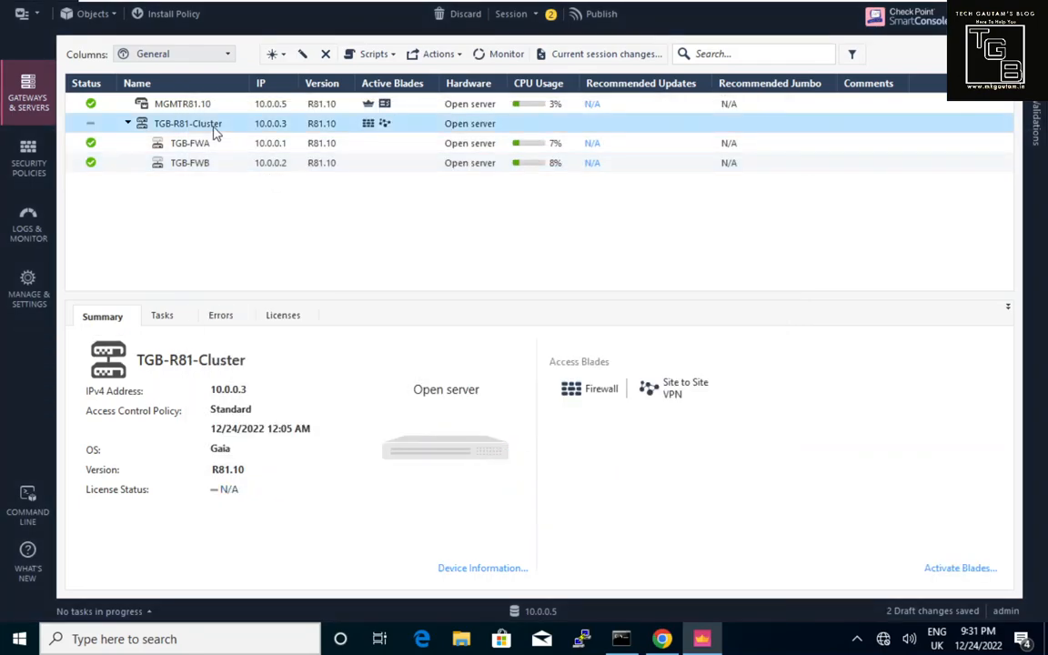
pyautogui.click(438, 57)
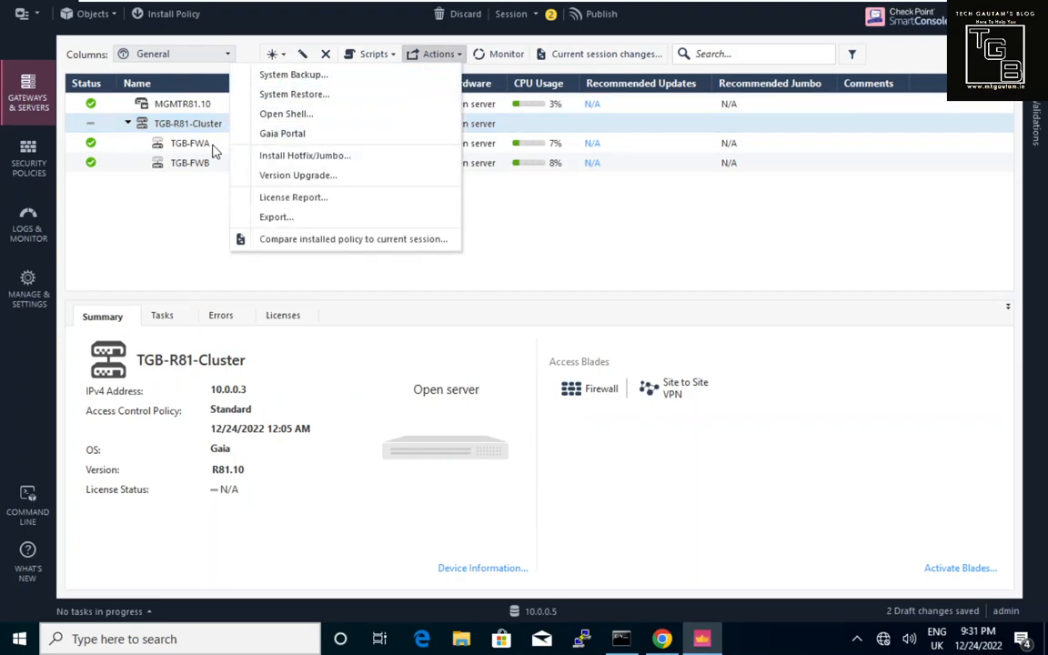
pyautogui.click(273, 119)
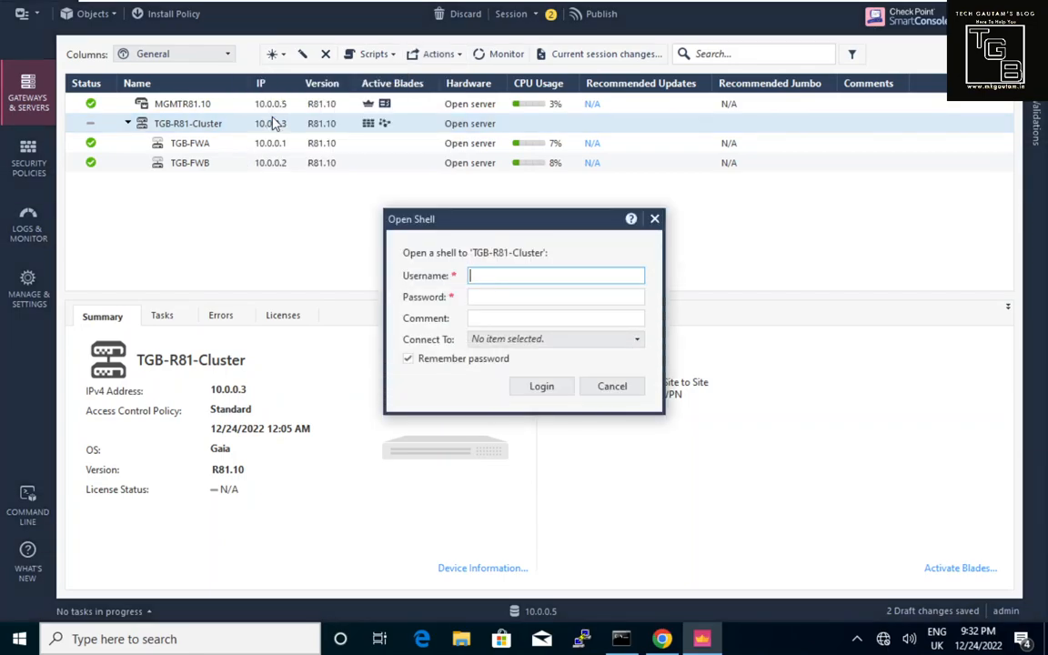
pyautogui.write('admin')
pyautogui.press('Tab')
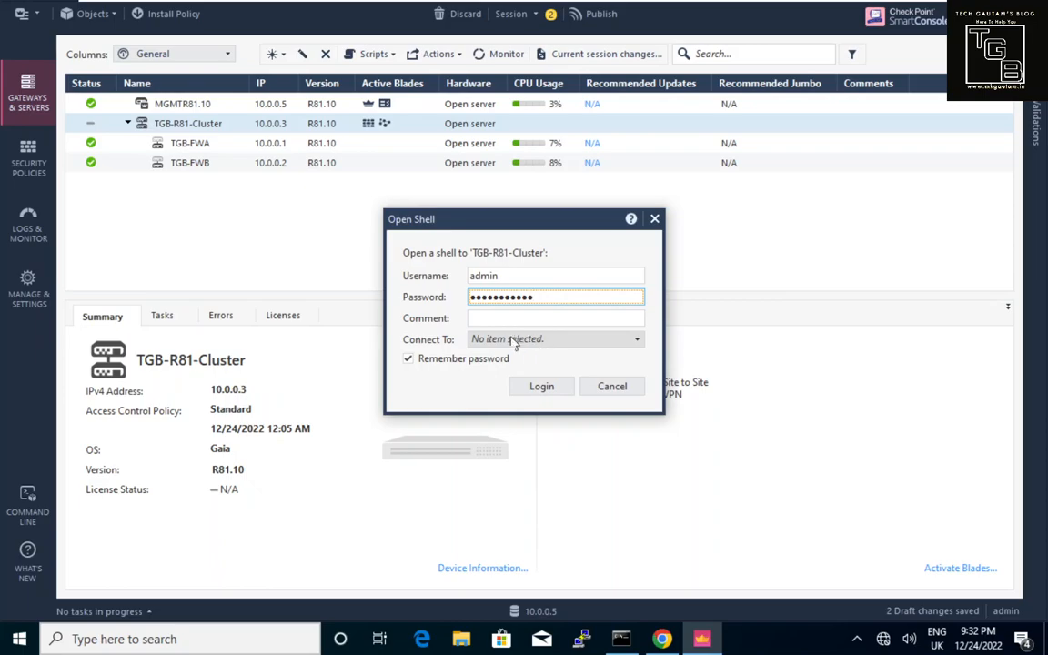
# Try logging in with no member chosen, dismiss the member warning, and cancel the cluster shell login.
pyautogui.click(626, 344)
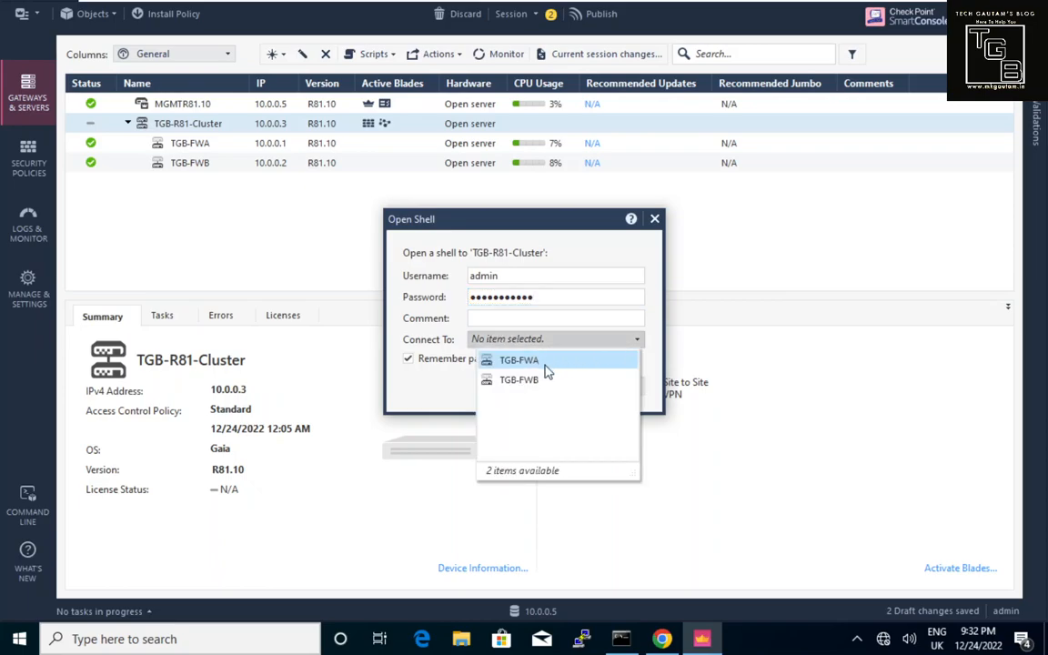
pyautogui.click(564, 255)
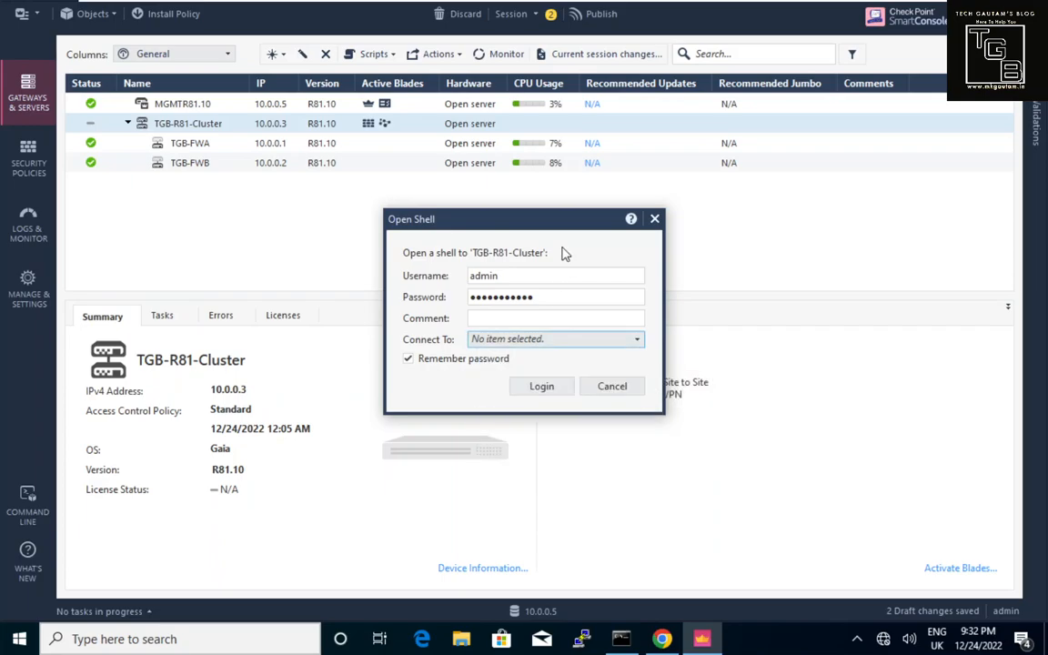
pyautogui.click(561, 392)
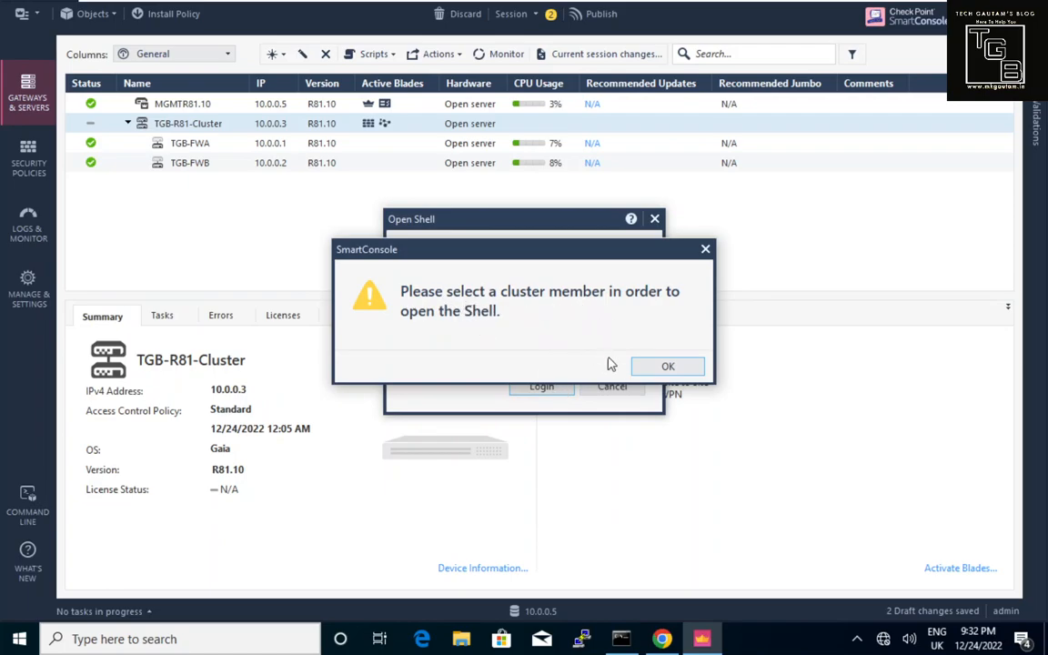
pyautogui.click(665, 366)
pyautogui.click(569, 341)
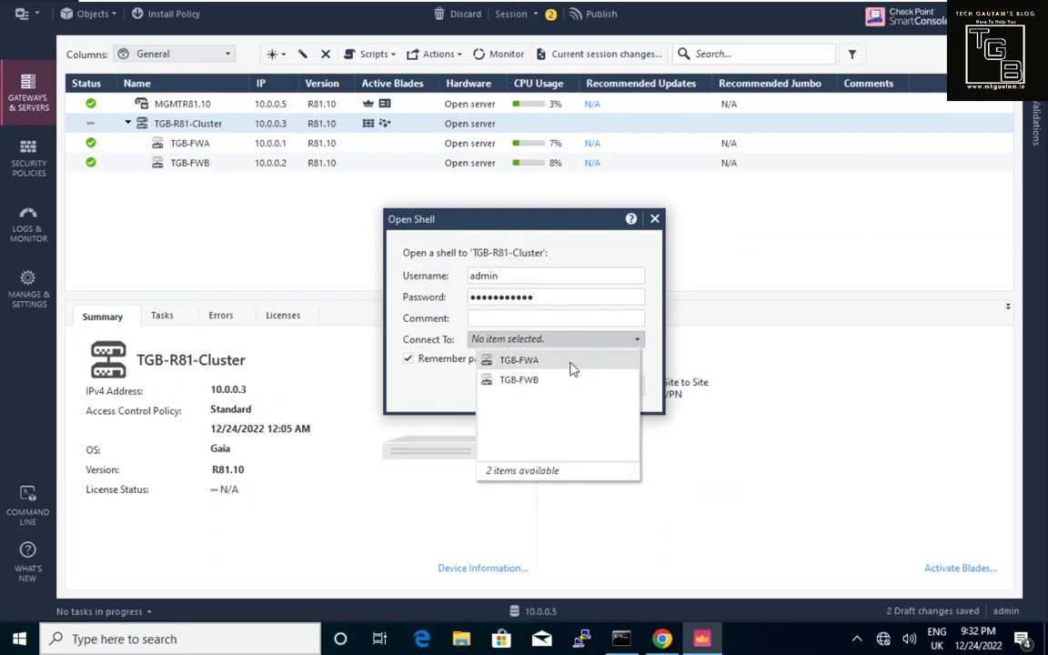
pyautogui.click(655, 218)
pyautogui.click(655, 219)
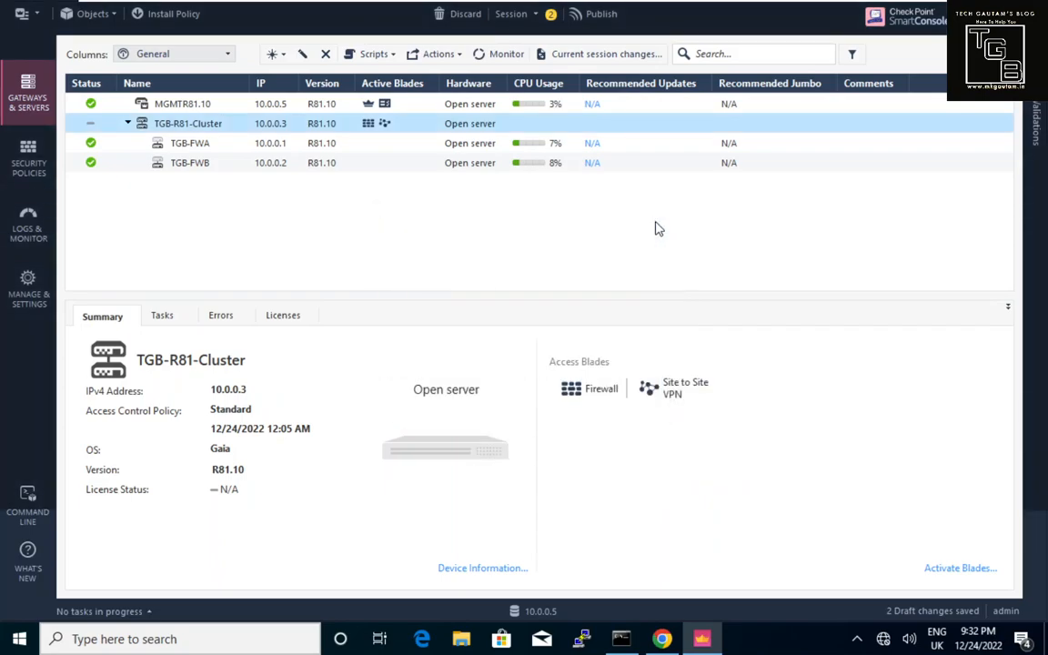
# Export the gateways and servers list as a CSV file named dashboard in Documents.
pyautogui.click(451, 55)
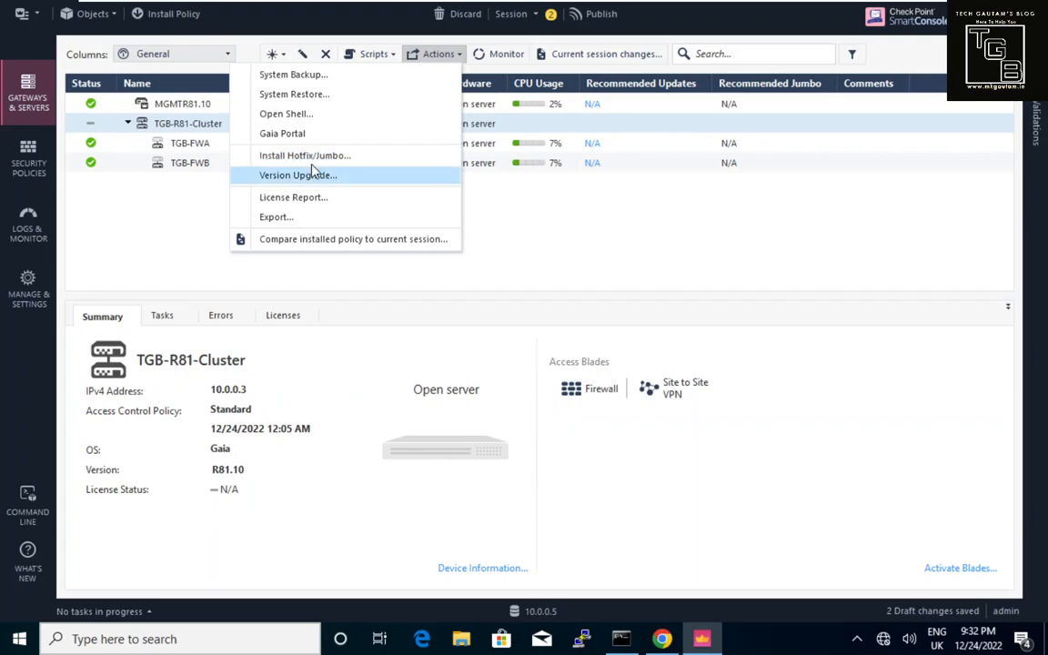
pyautogui.click(305, 219)
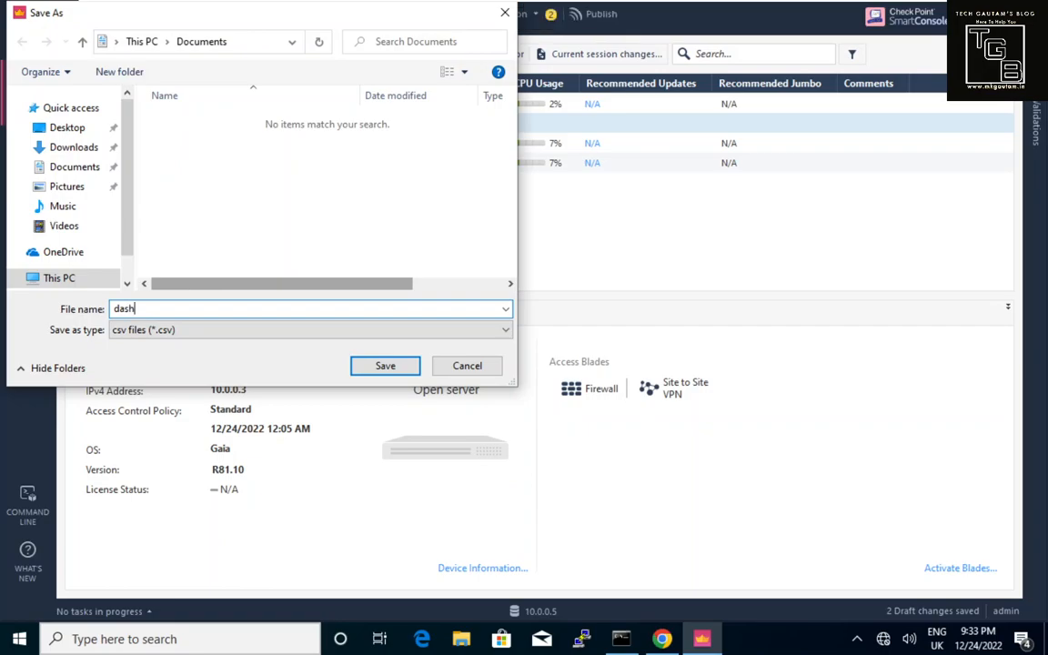
pyautogui.click(386, 366)
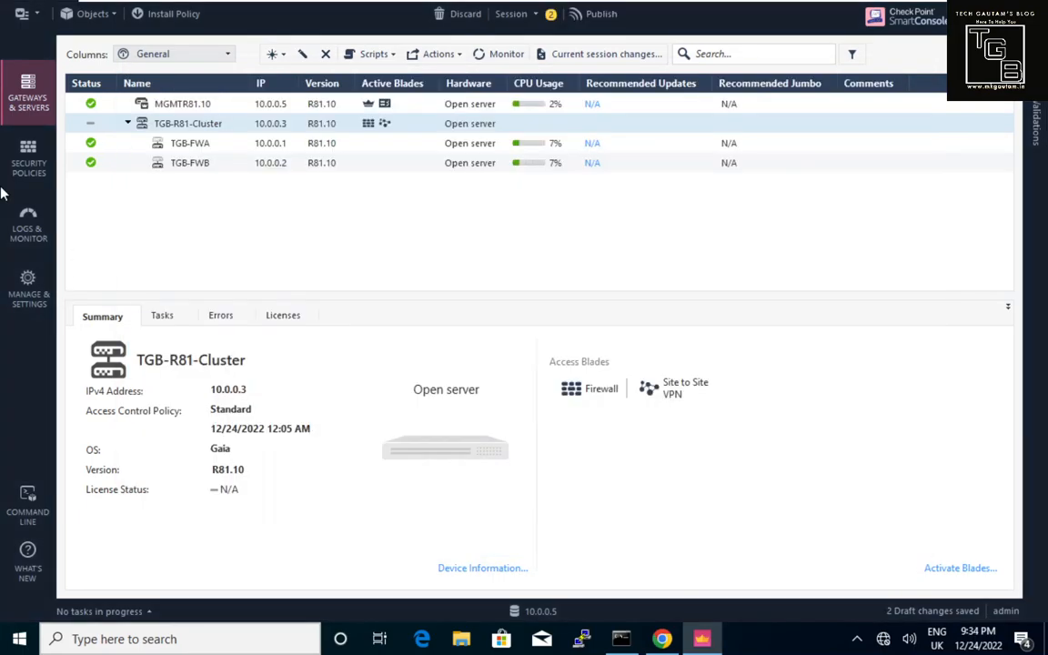
# Open Device & License Information and review TGB-FWA's uptime, ClusterXL High Availability mode and active state.
pyautogui.click(491, 54)
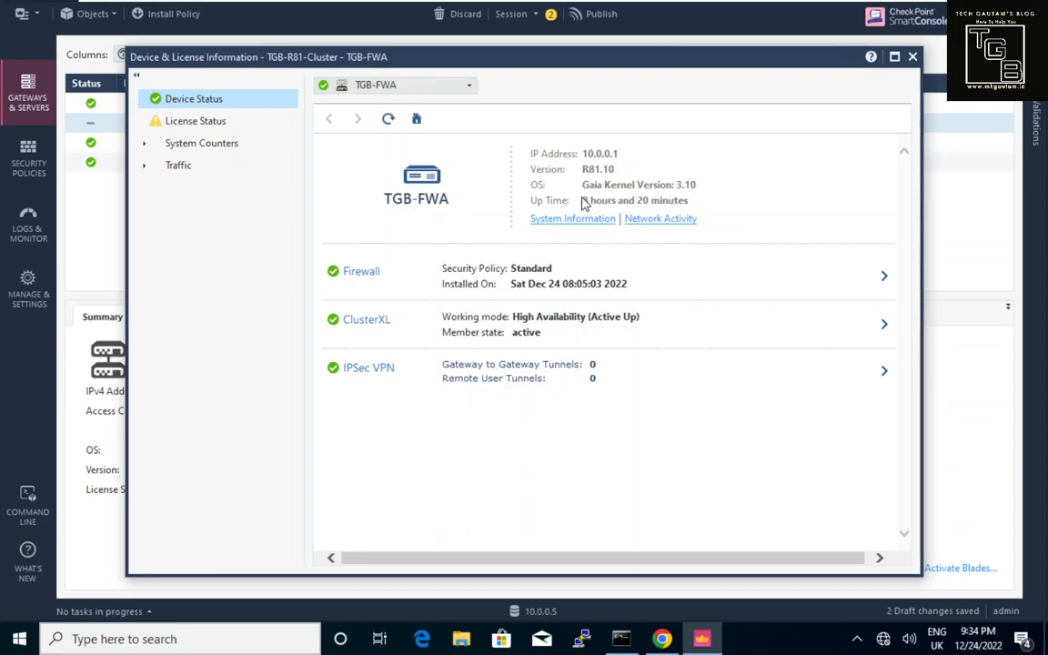
pyautogui.moveTo(584, 202); pyautogui.dragTo(636, 201)
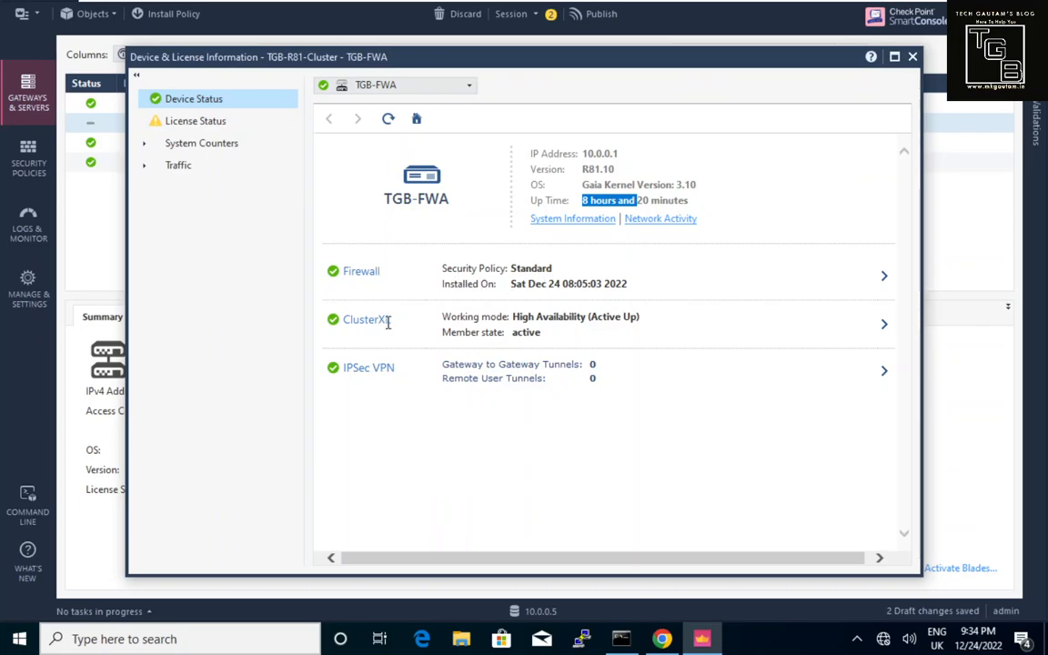
pyautogui.moveTo(389, 323); pyautogui.dragTo(340, 327)
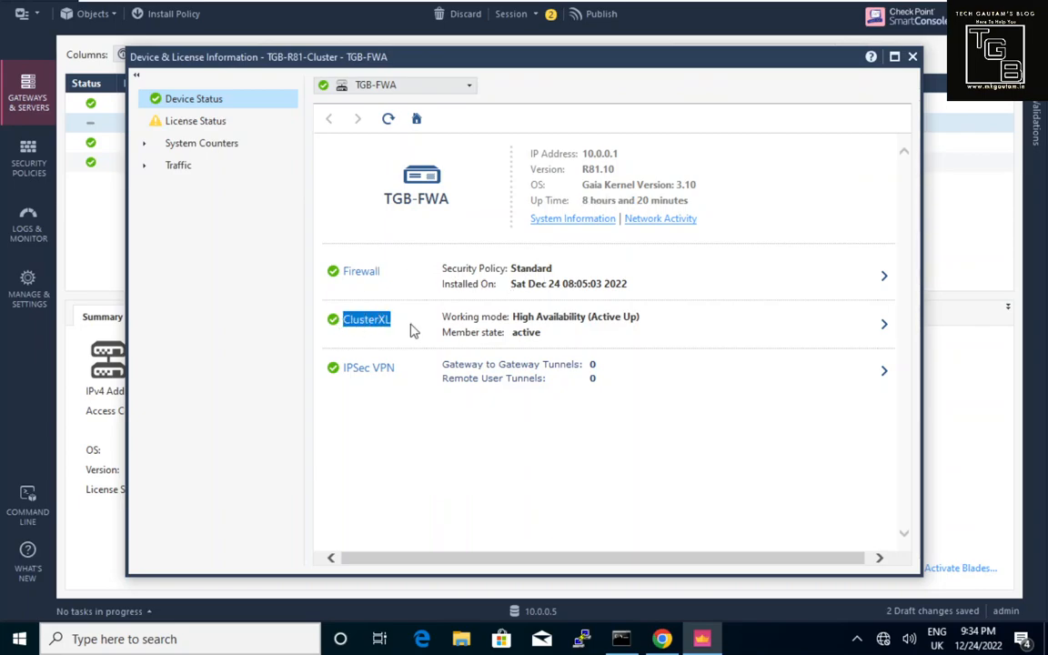
pyautogui.moveTo(515, 316); pyautogui.dragTo(587, 317)
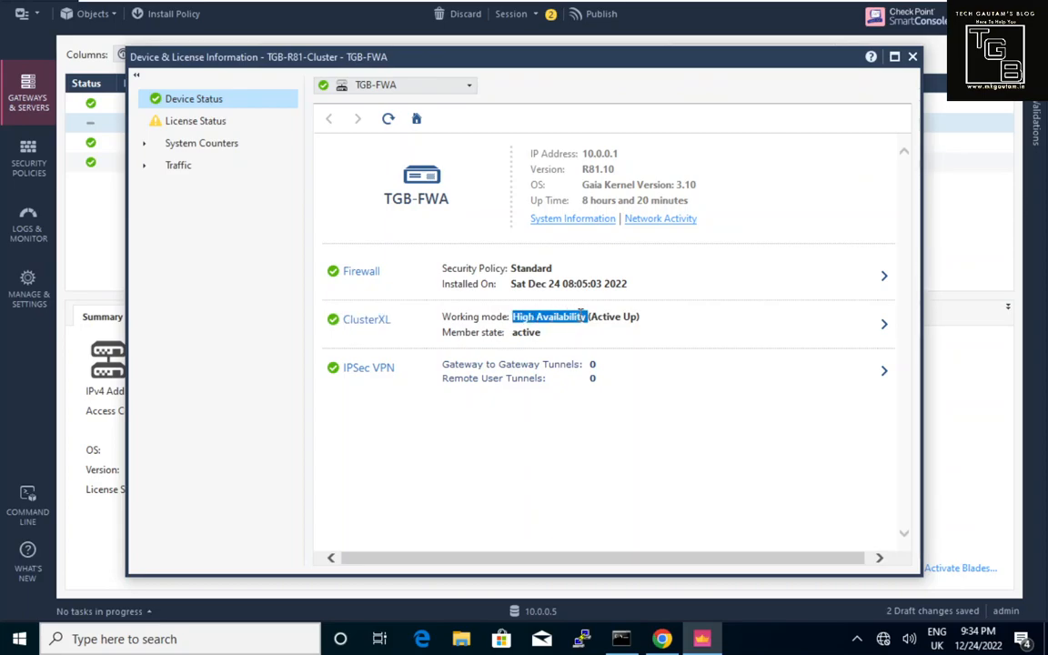
pyautogui.doubleClick(525, 334)
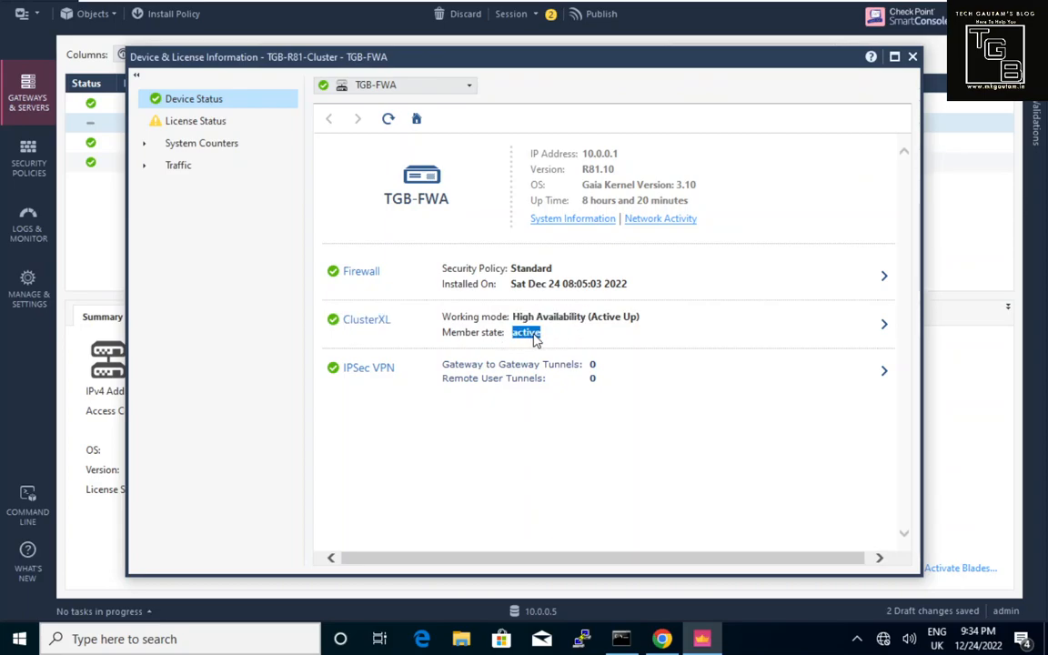
# Switch to TGB-FWB, confirm its standby member state, and view its license status.
pyautogui.click(438, 90)
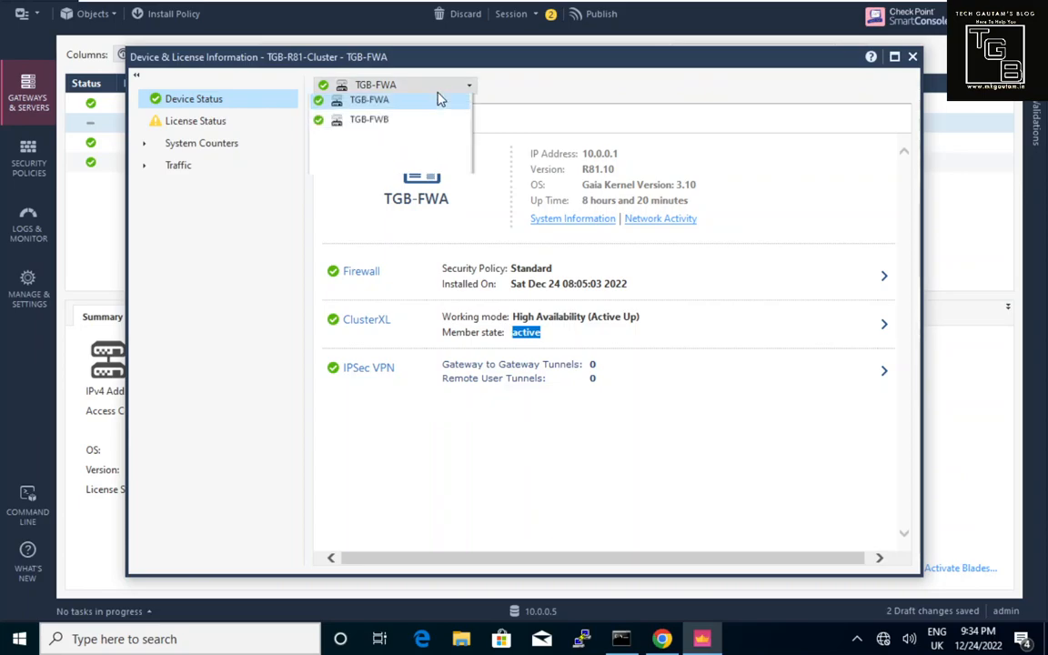
pyautogui.click(397, 122)
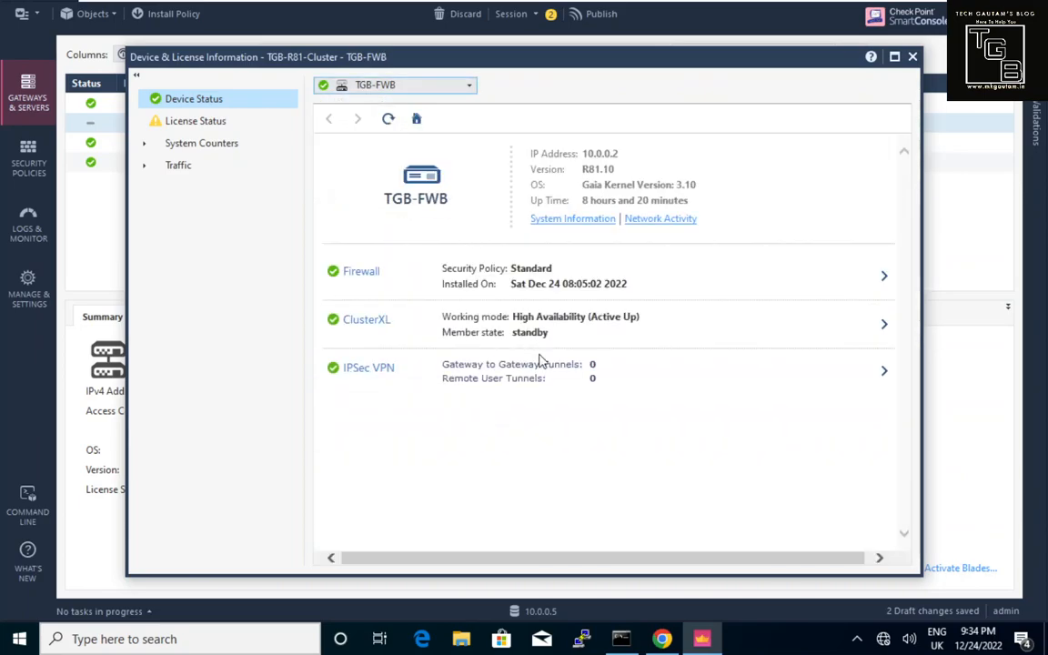
pyautogui.moveTo(513, 333); pyautogui.dragTo(533, 334)
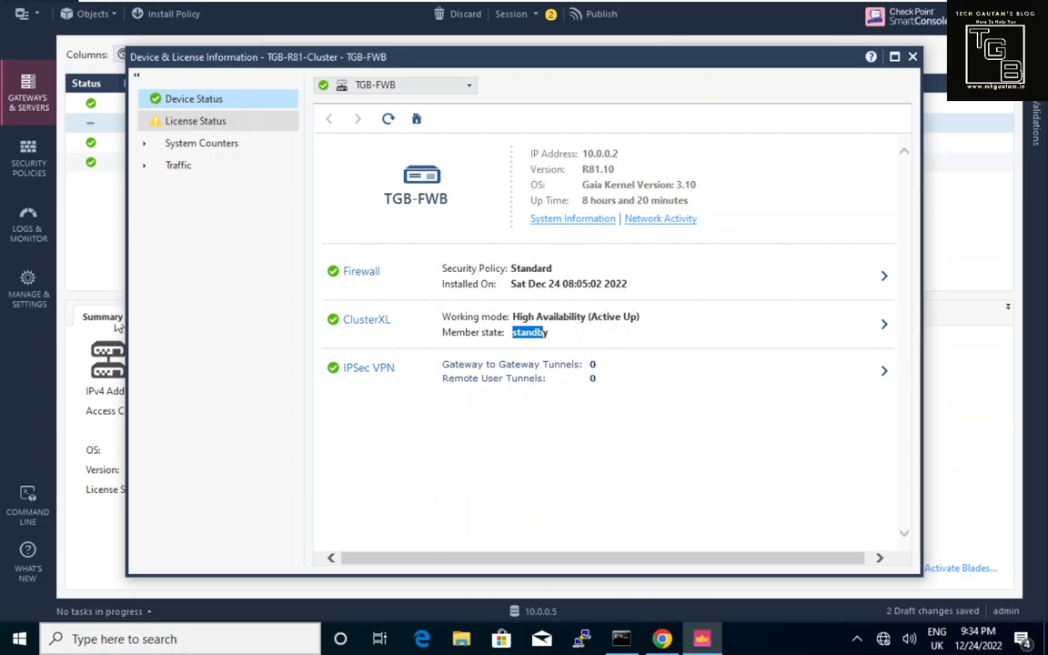
pyautogui.click(196, 121)
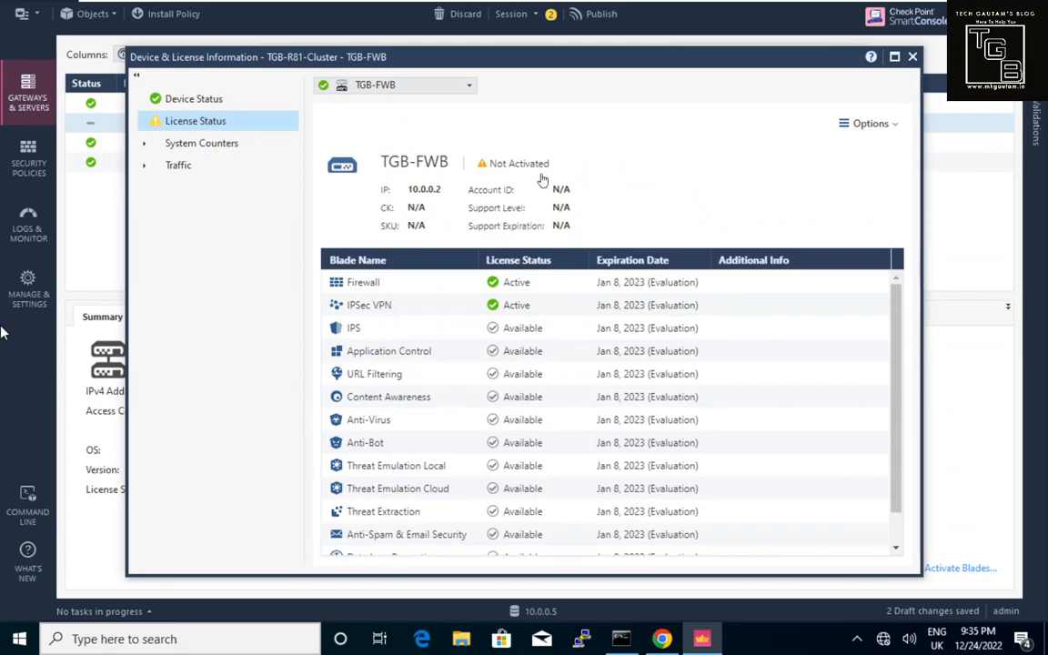
# Show TGB-FWB's license status and scroll through each blade's evaluation licence expiring Jan 8, 2023.
pyautogui.click(401, 292)
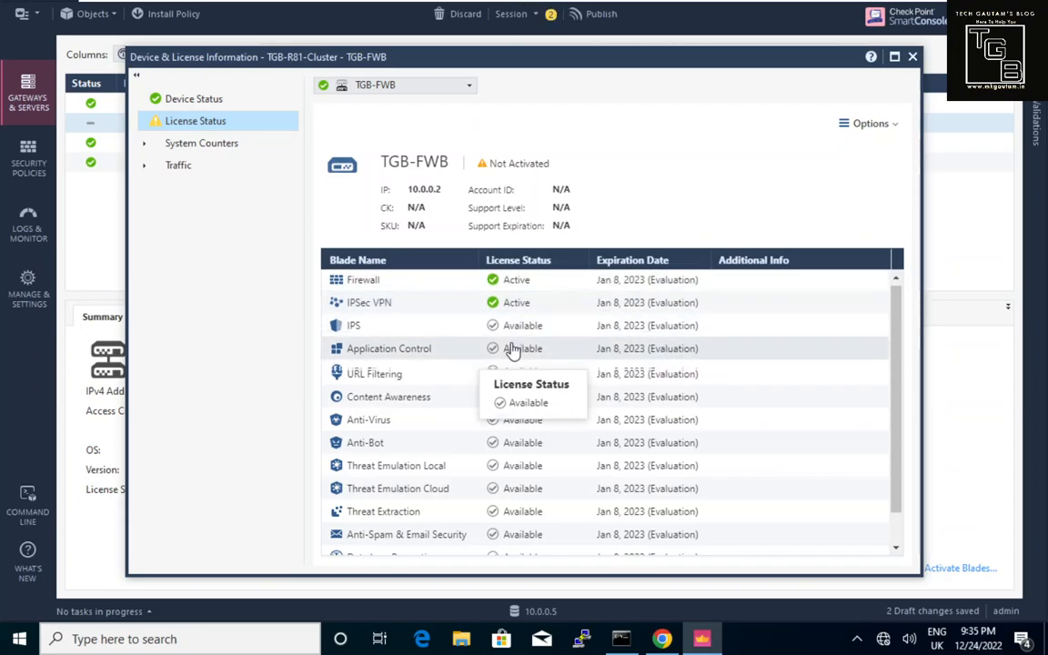
pyautogui.scroll(-2, 512, 350)
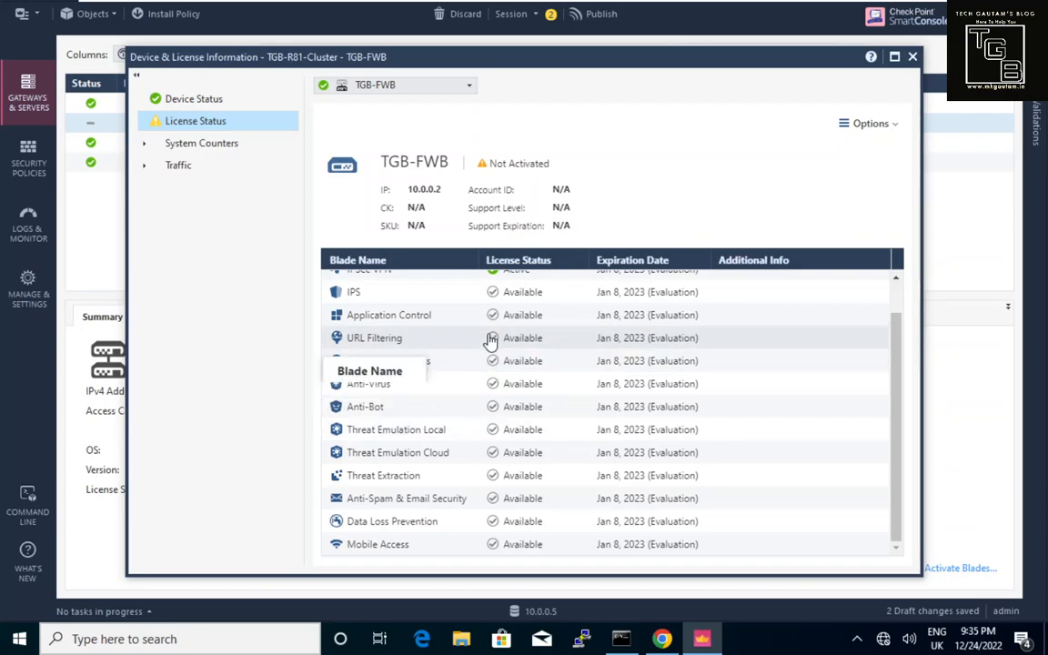
pyautogui.scroll(2, 490, 341)
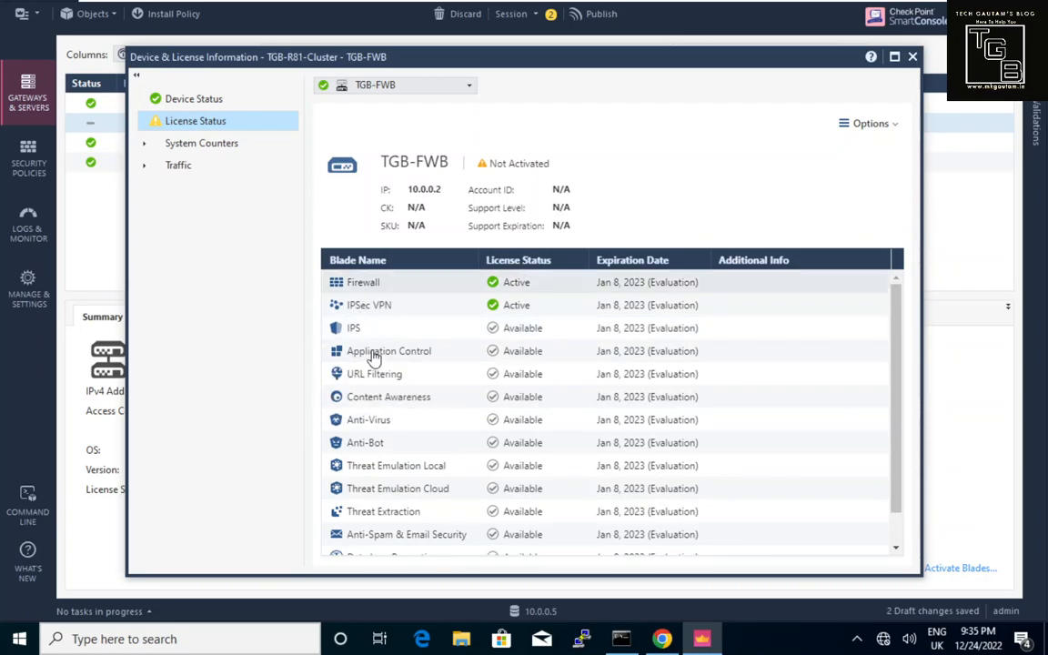
pyautogui.scroll(-2, 405, 422)
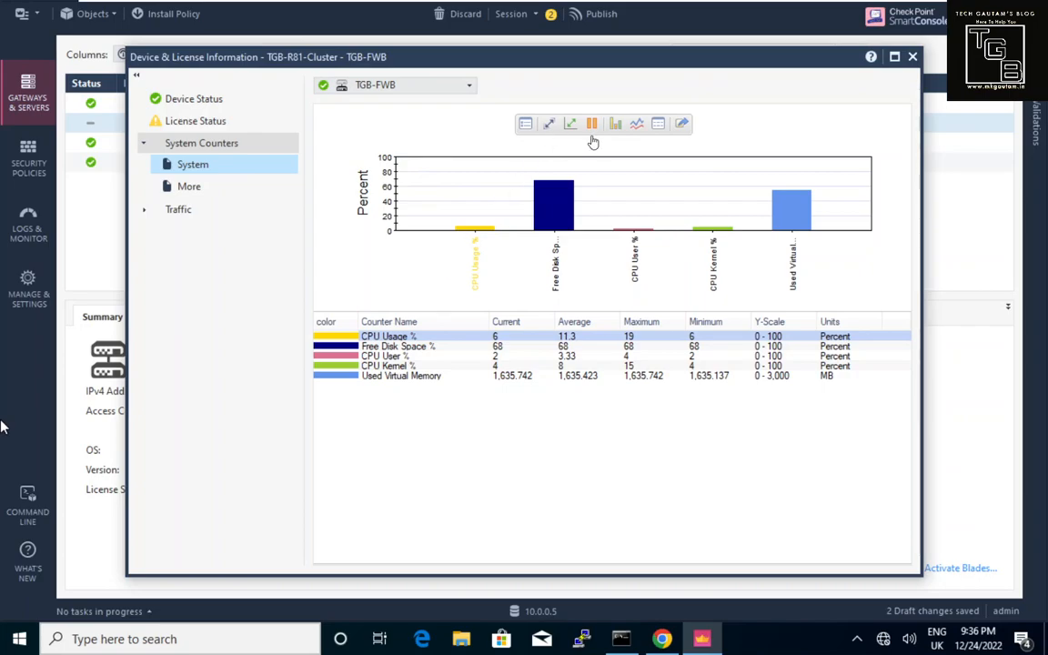
# Chart TGB-FWB's system counters over time, check the extra counters needing Monitoring, and close the window.
pyautogui.click(637, 125)
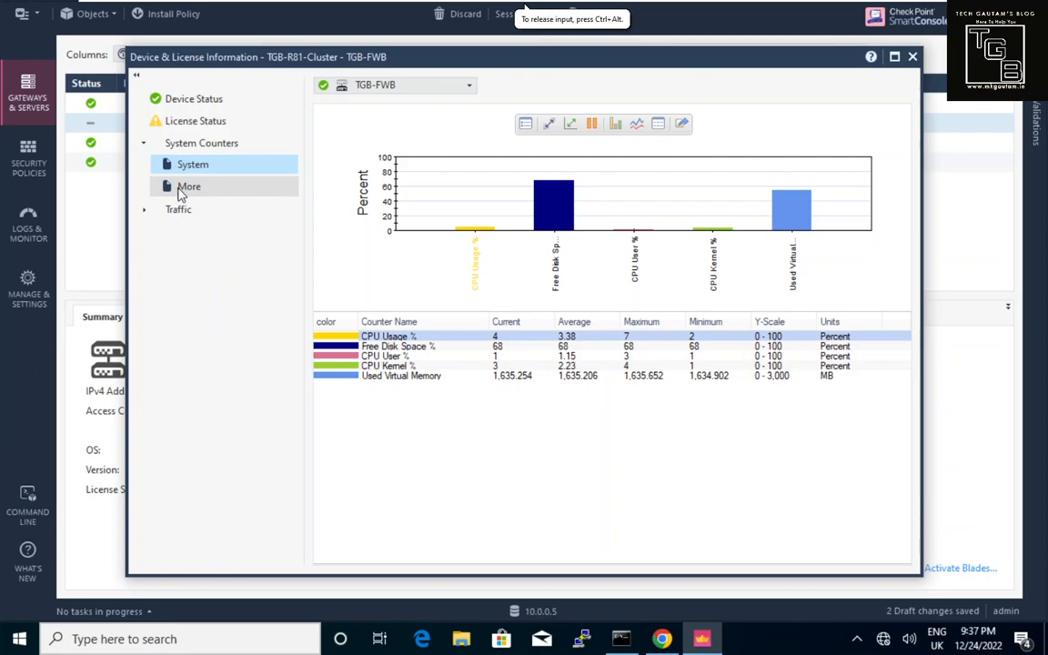
pyautogui.click(188, 195)
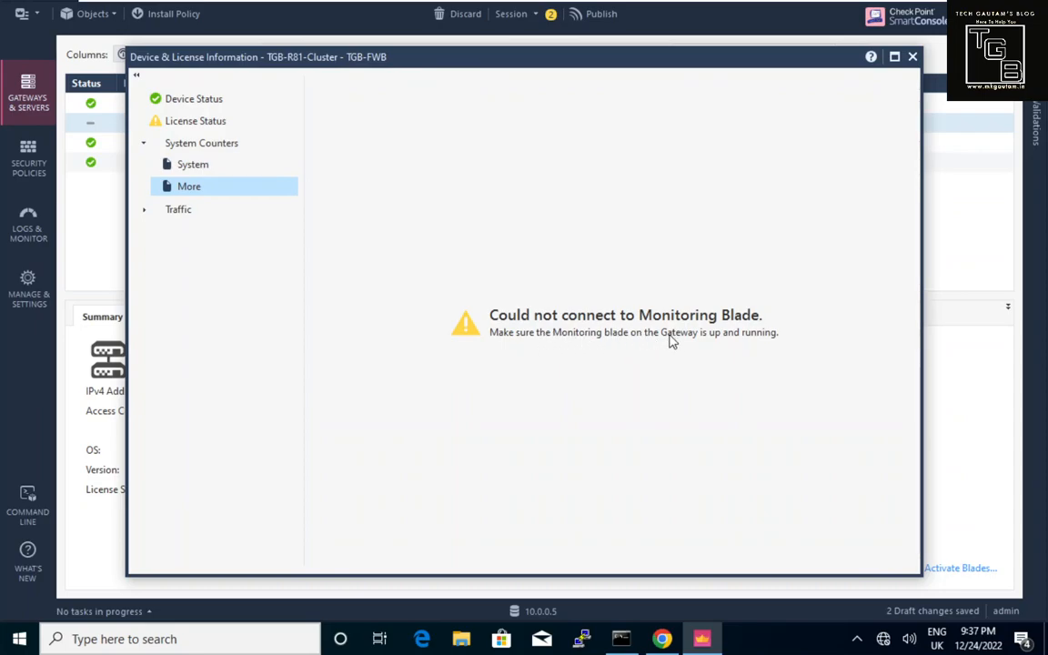
pyautogui.click(912, 58)
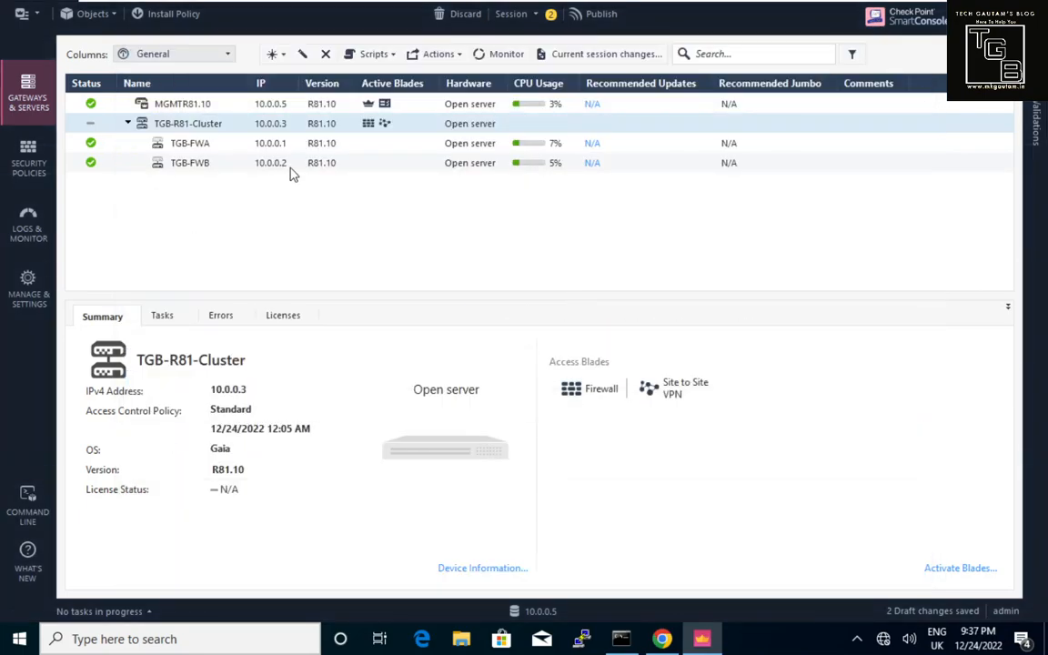
# Turn on the Monitoring blade under Network Security for TGB-R81-Cluster and publish the draft changes.
pyautogui.click(218, 130)
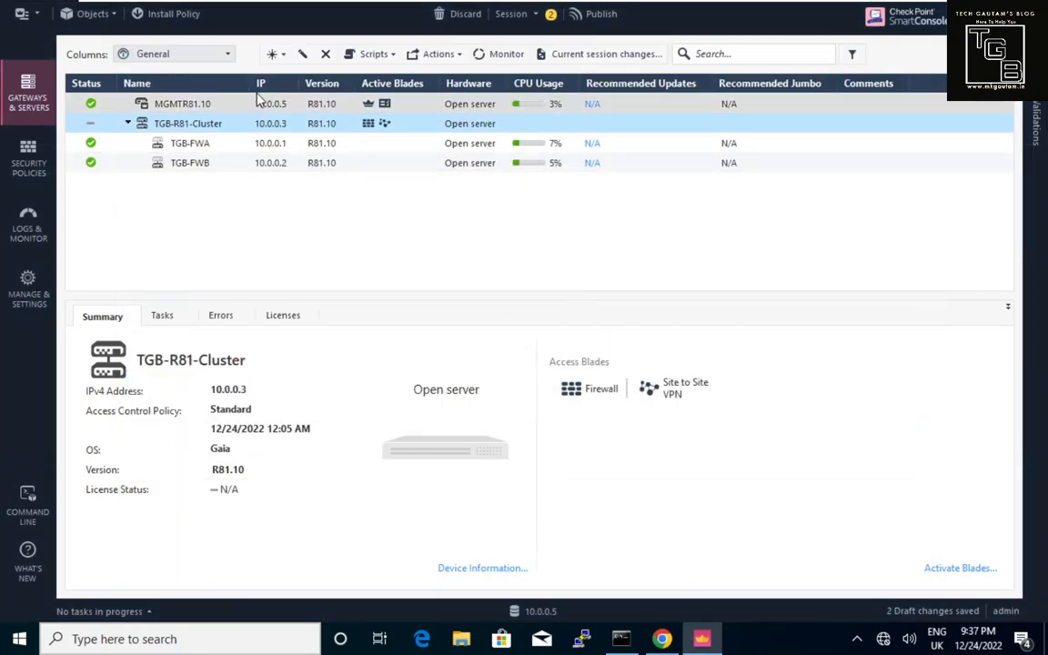
pyautogui.click(301, 57)
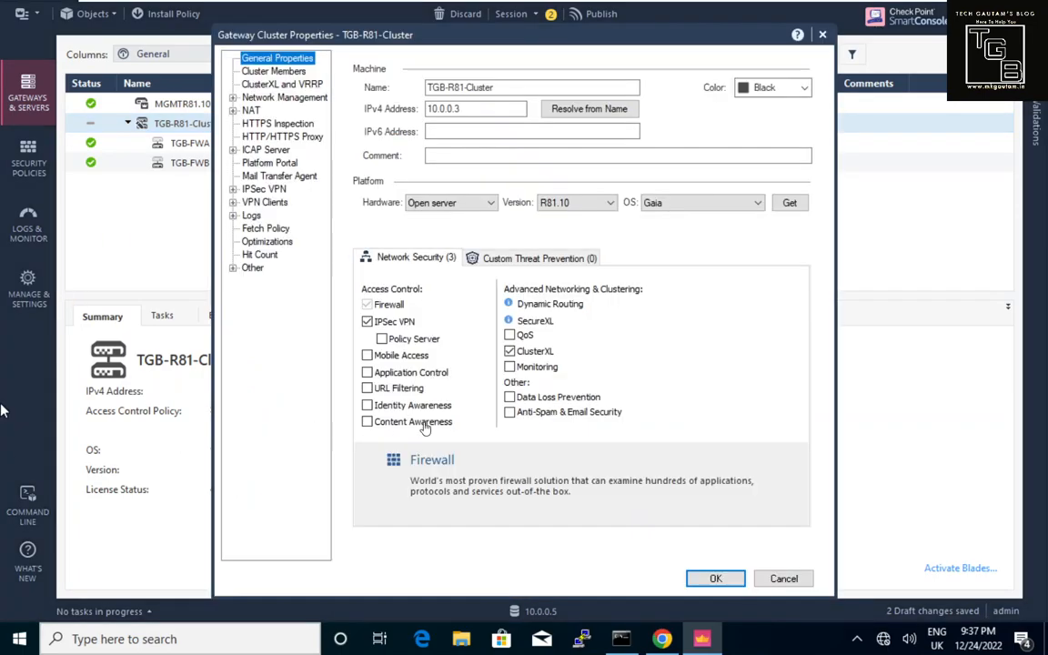
pyautogui.click(513, 374)
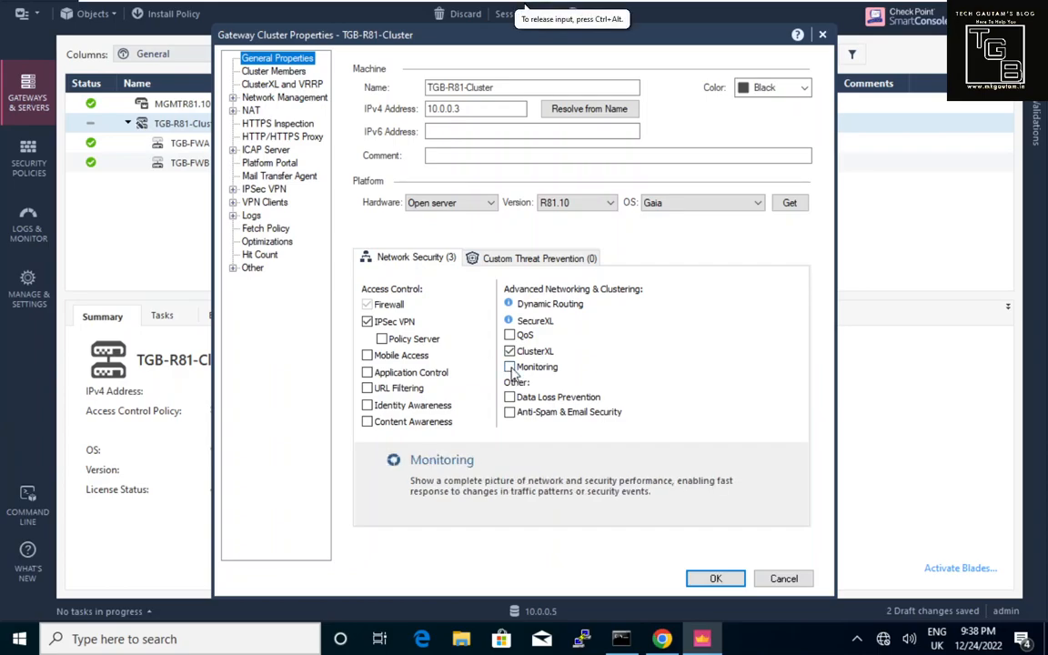
pyautogui.click(510, 368)
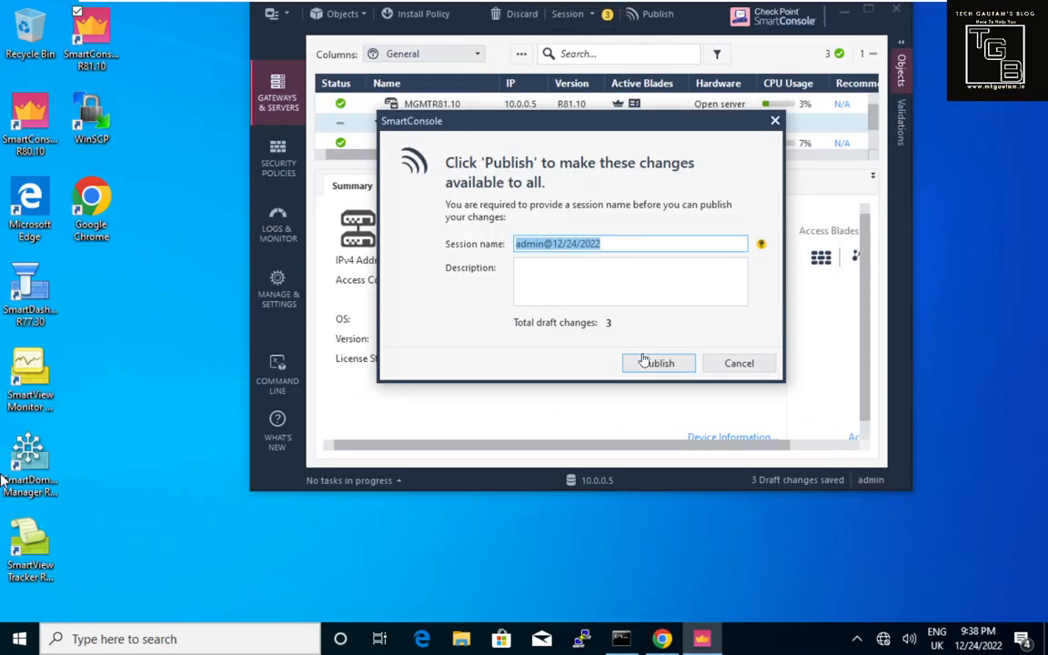
pyautogui.click(655, 365)
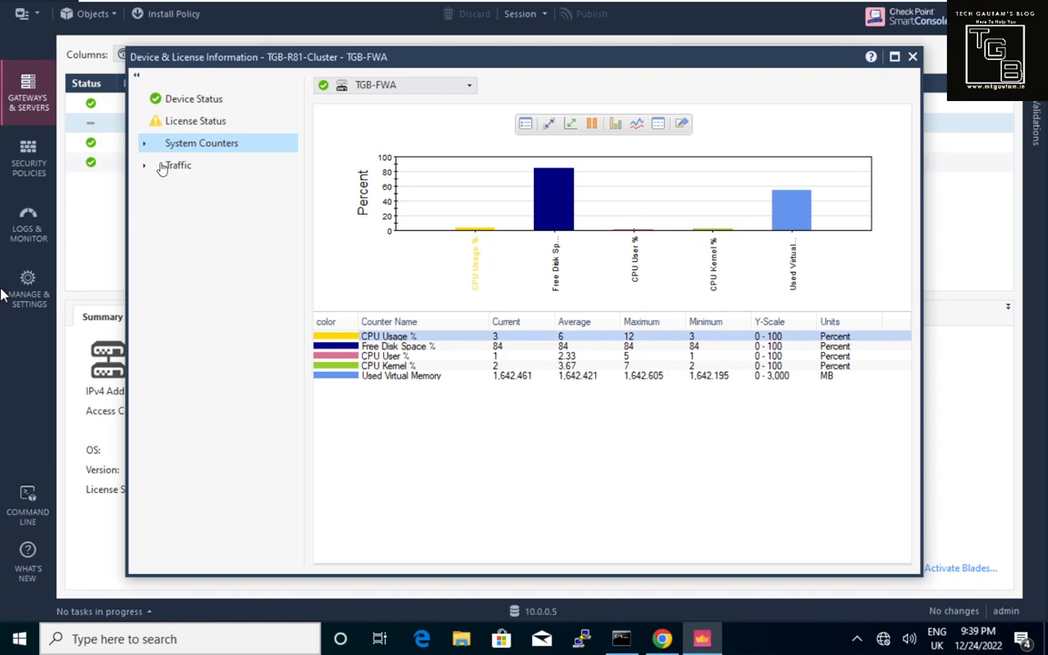
# Expand TGB-FWA's System Counters, view its System counters, then open System History (still collecting data).
pyautogui.click(144, 146)
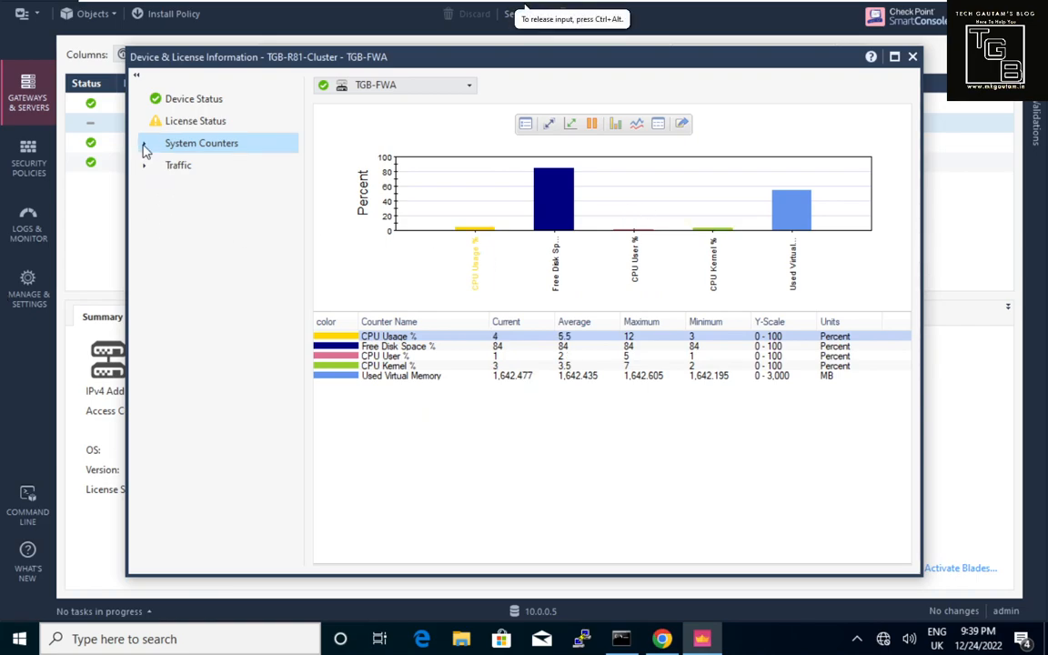
pyautogui.click(144, 146)
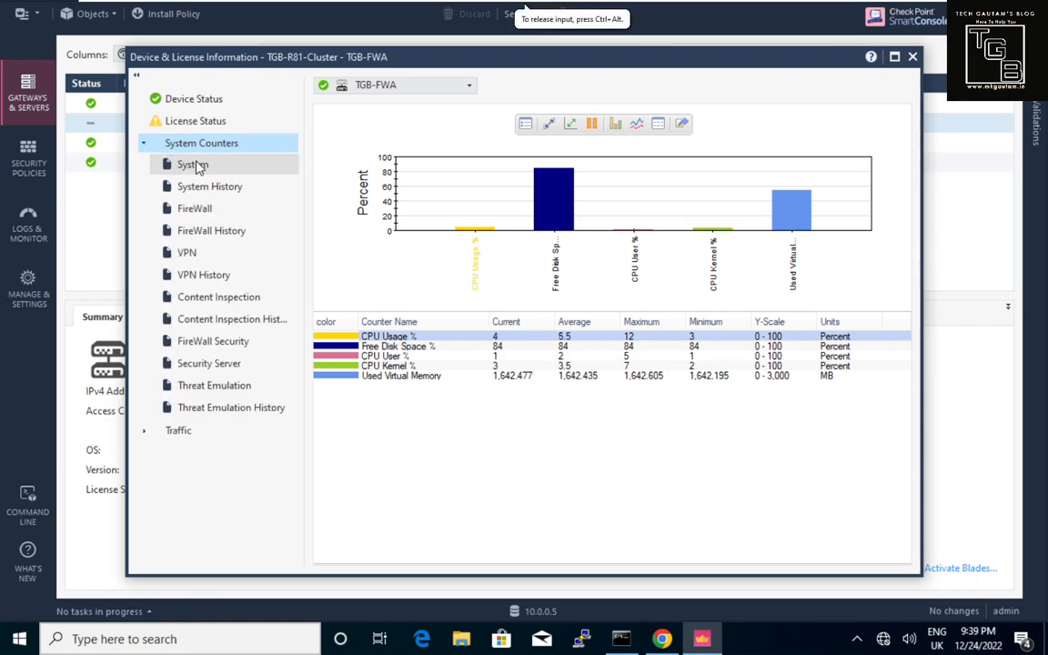
pyautogui.click(195, 171)
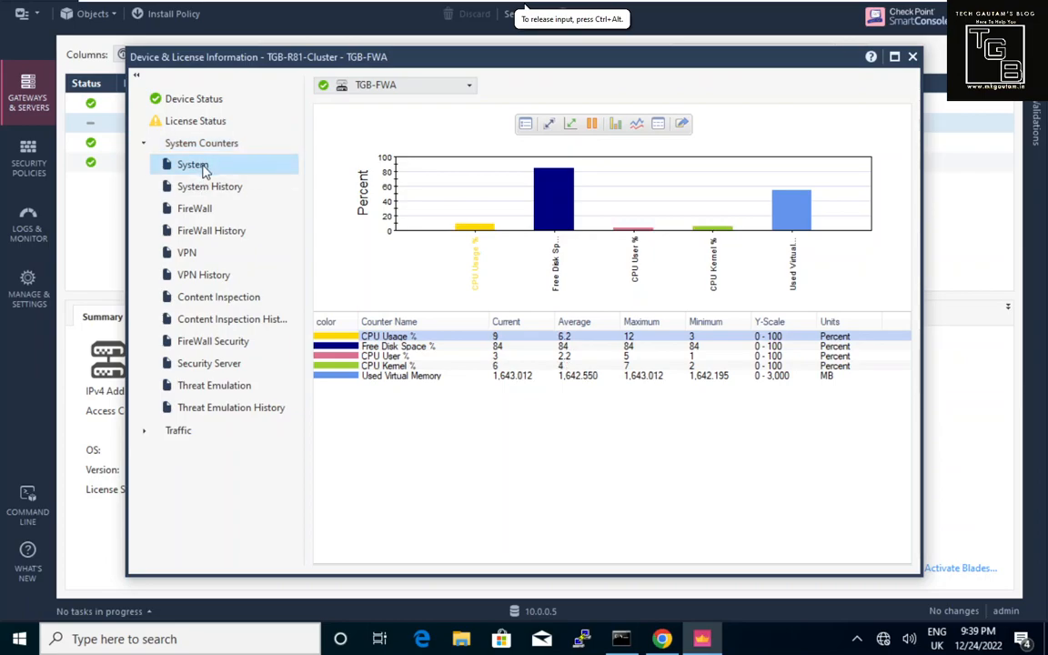
pyautogui.click(210, 188)
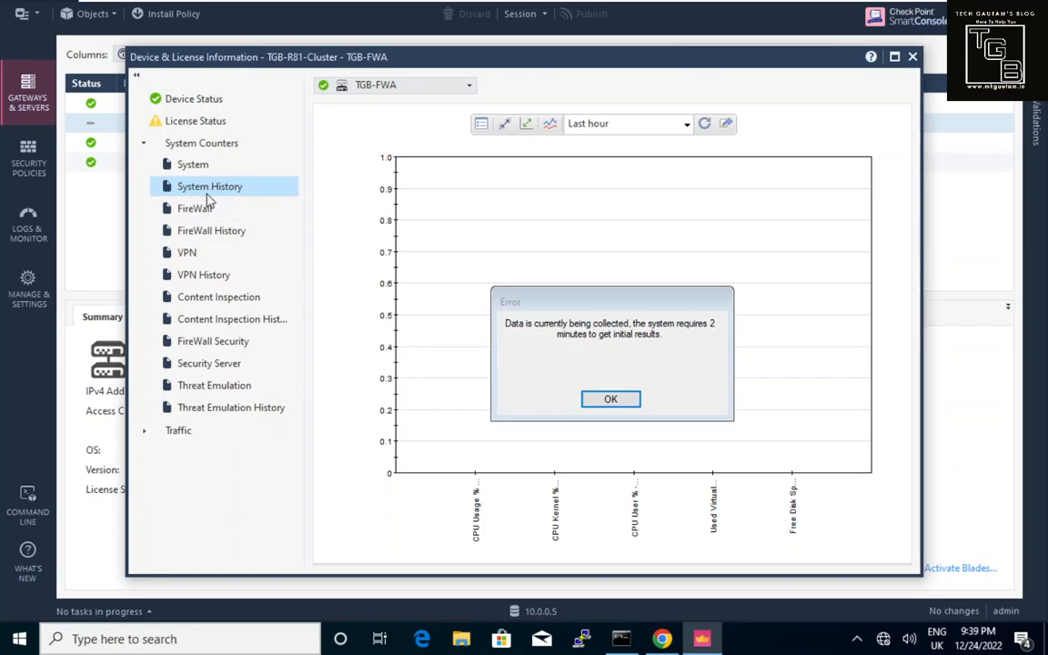
# Check TGB-FWA's blade licences and Last hour system history, then close the device information window.
pyautogui.click(202, 126)
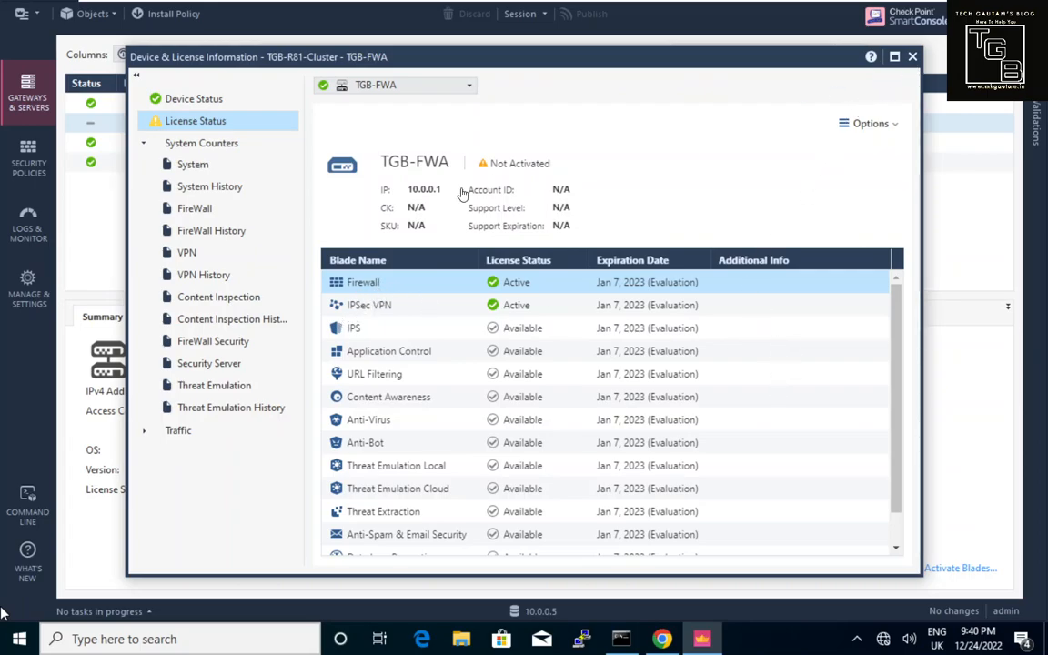
pyautogui.click(217, 187)
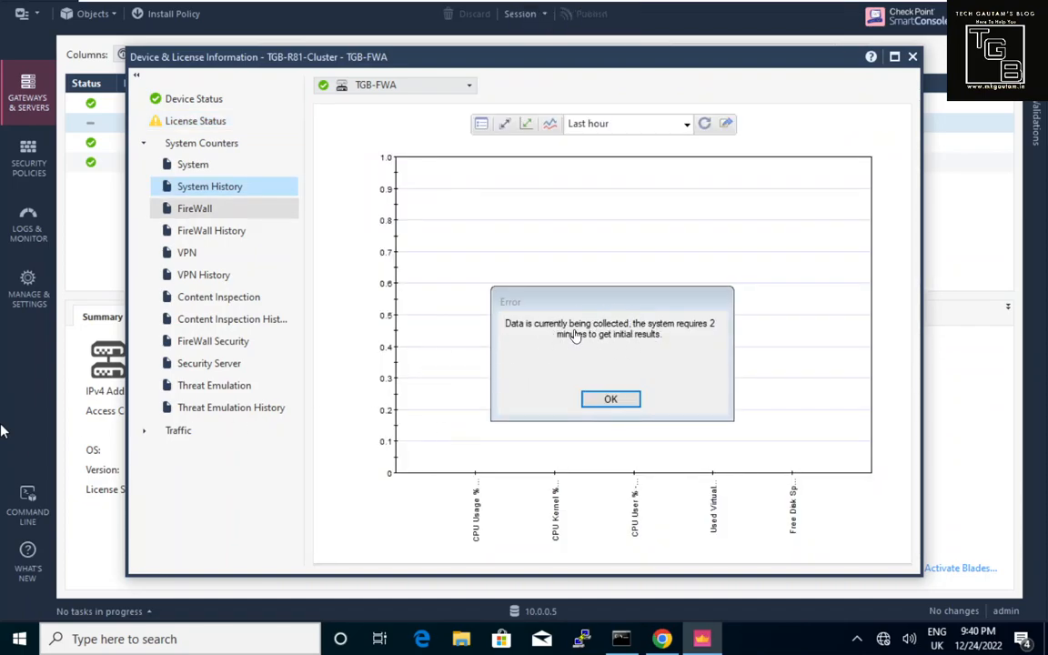
pyautogui.click(607, 401)
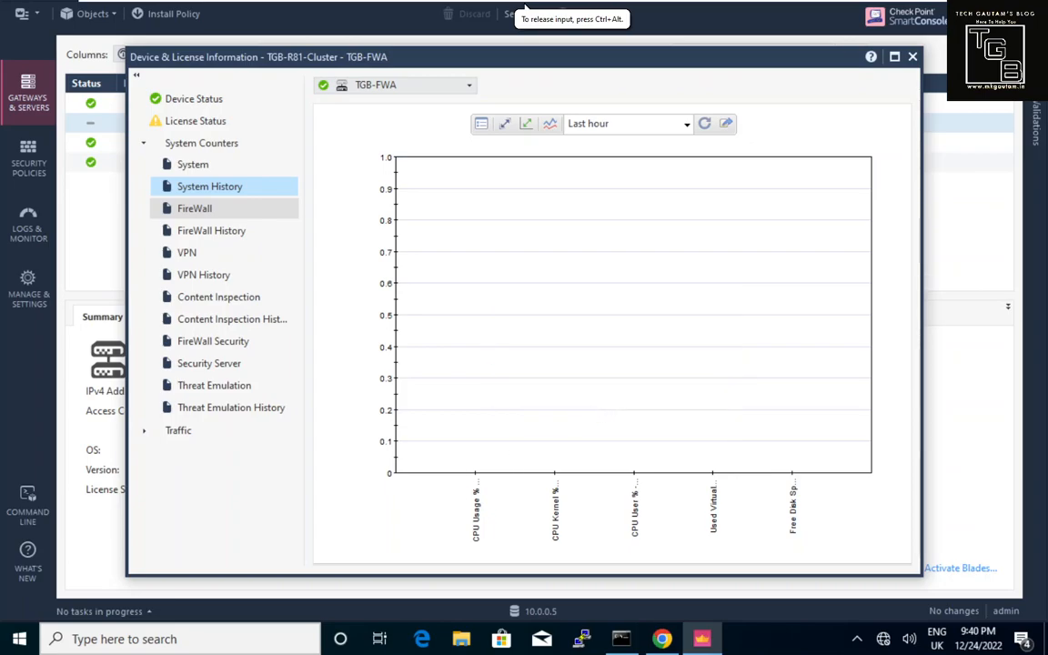
pyautogui.click(688, 128)
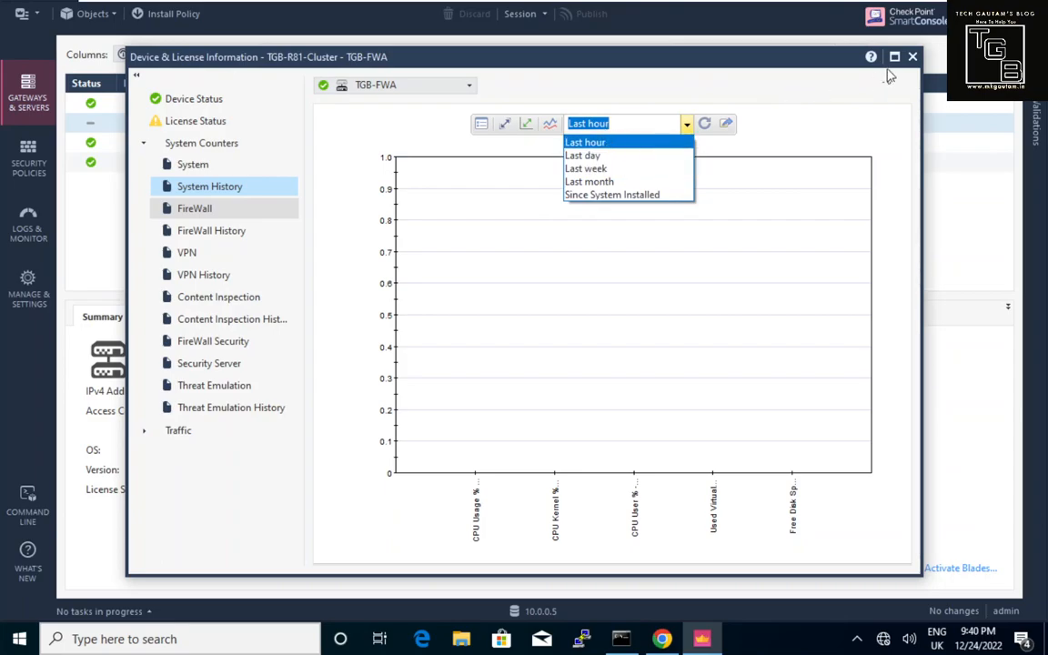
pyautogui.click(916, 58)
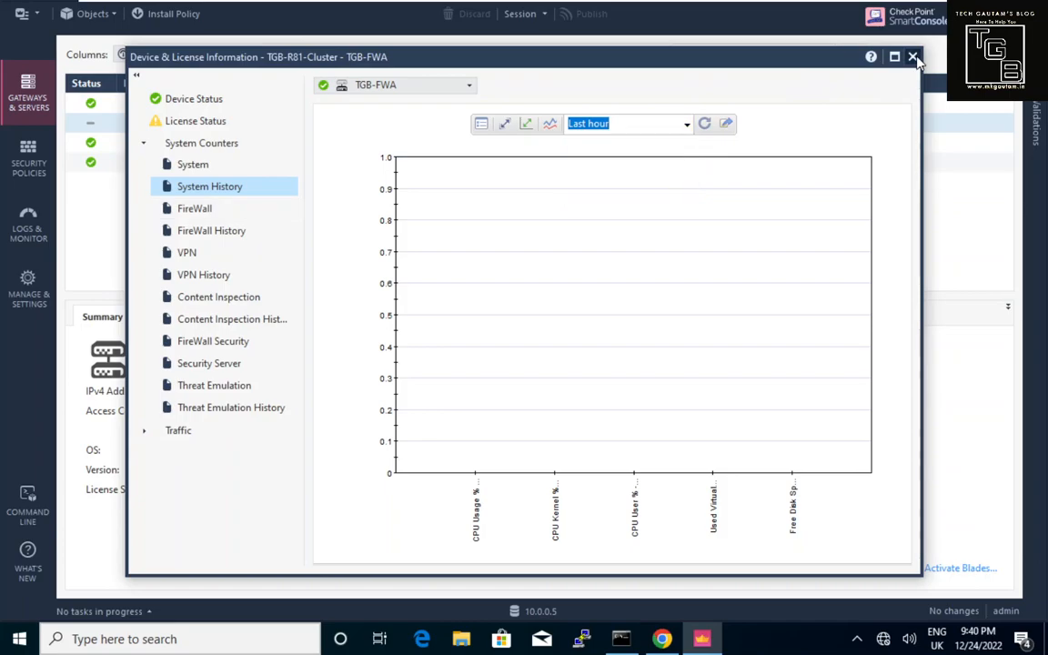
pyautogui.click(913, 58)
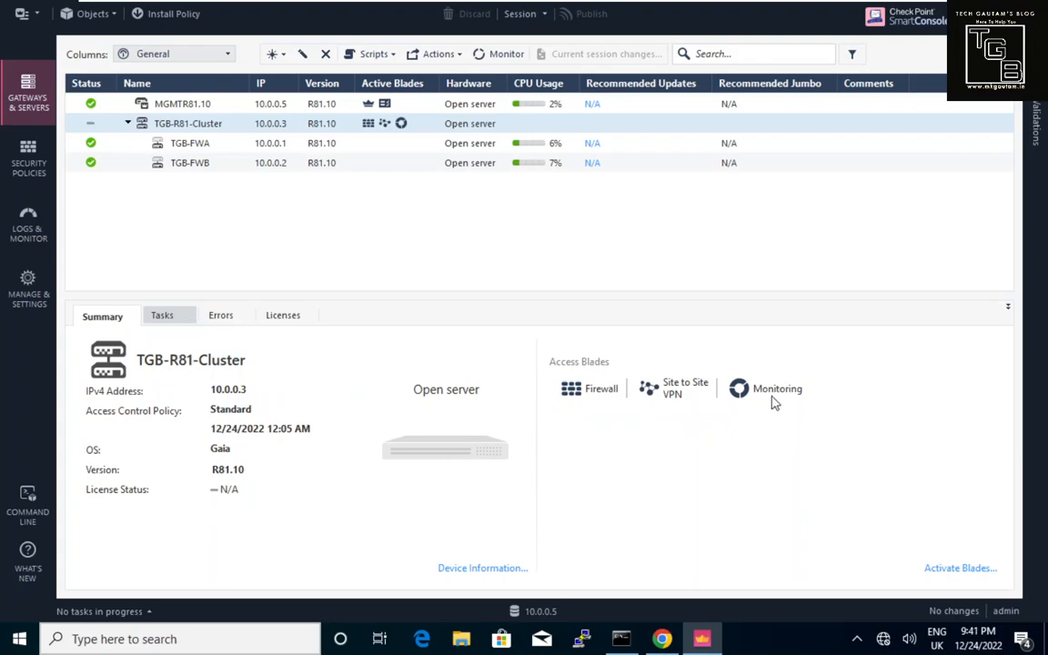
# Verify Monitoring is listed with Firewall and Site to Site VPN, then go to Security Policies.
pyautogui.click(117, 316)
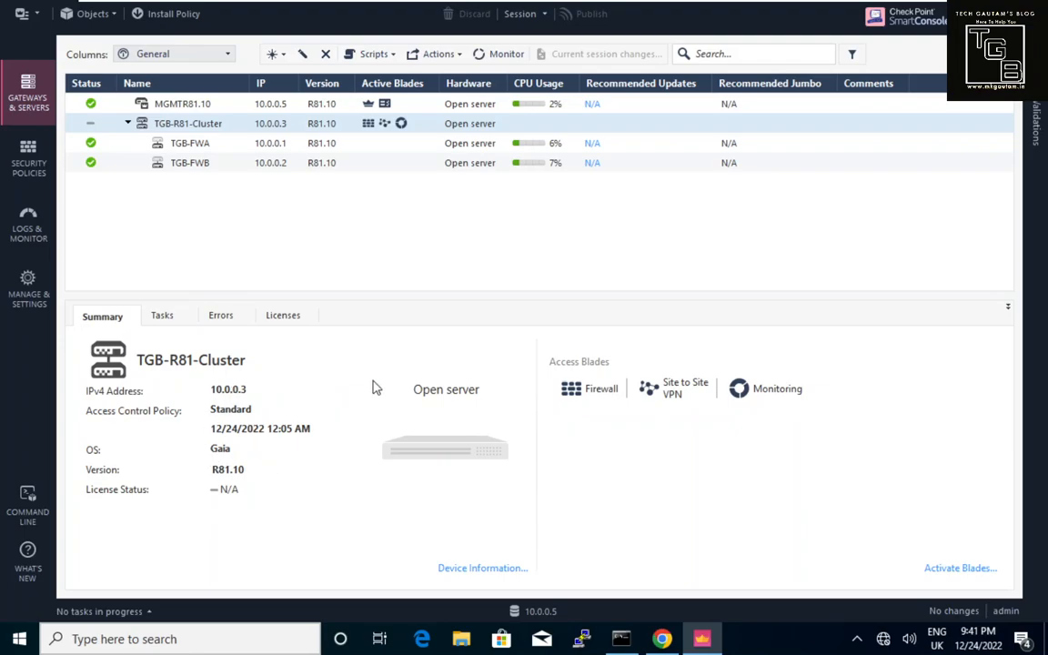
pyautogui.click(22, 157)
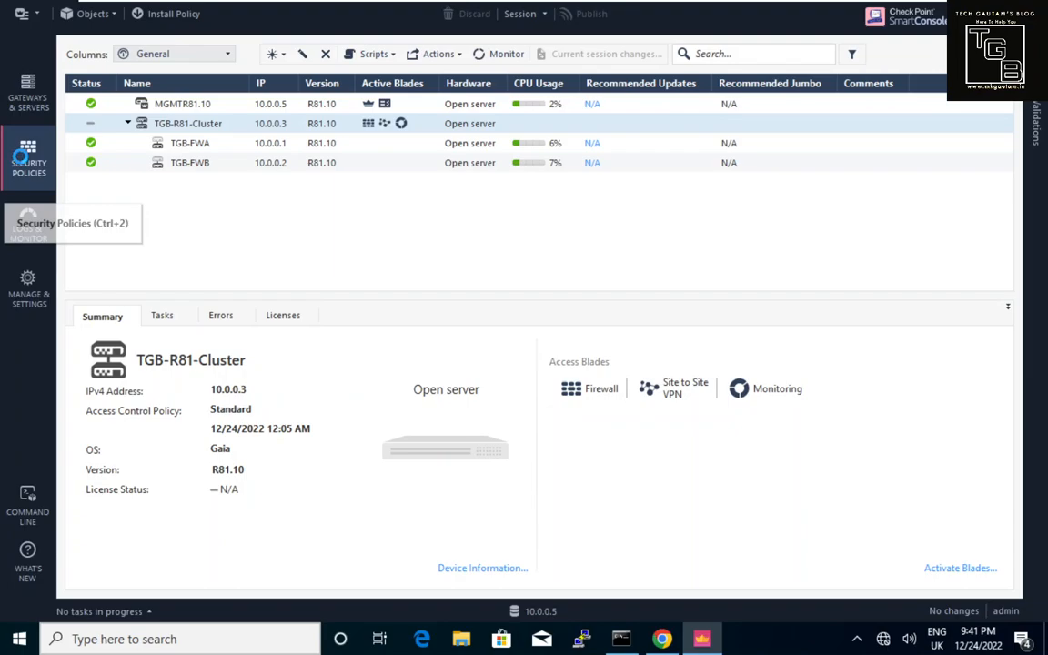